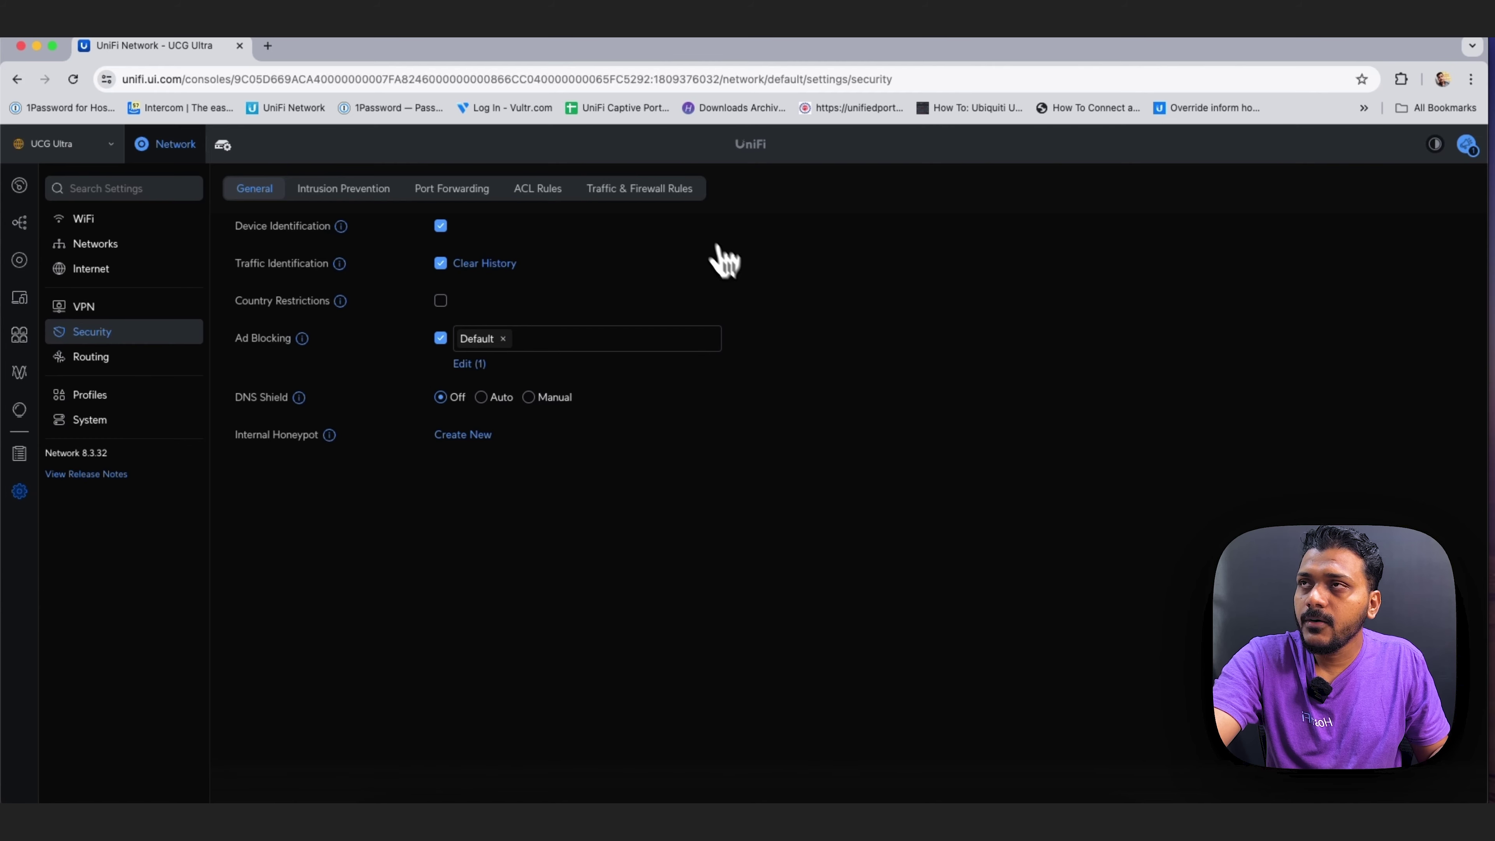
Open the traffic and firewall rule named Test and rename it "Speed limit on wired"
left_click(666, 207)
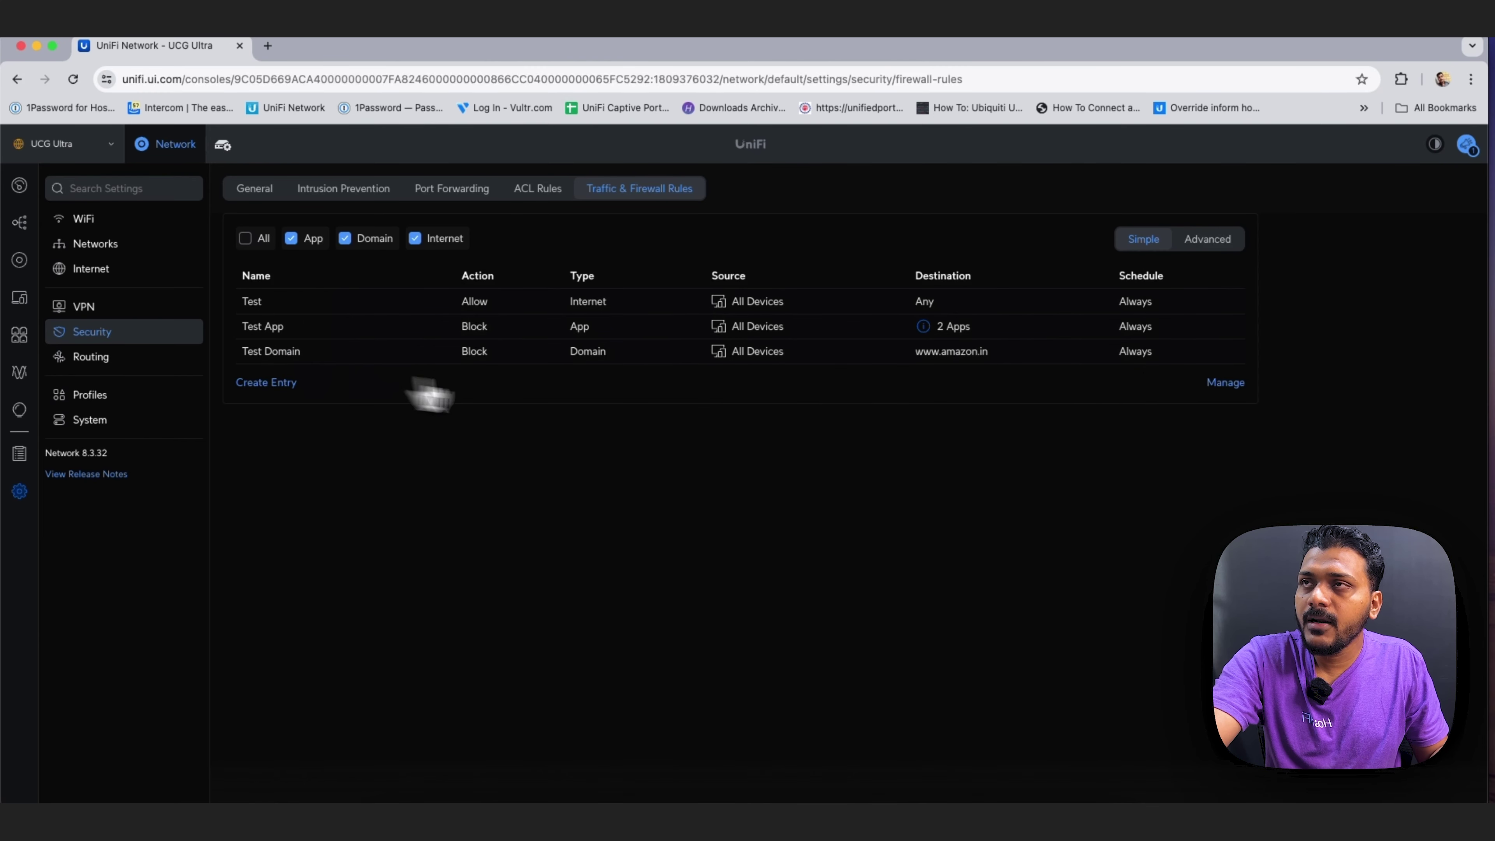
left_click(339, 303)
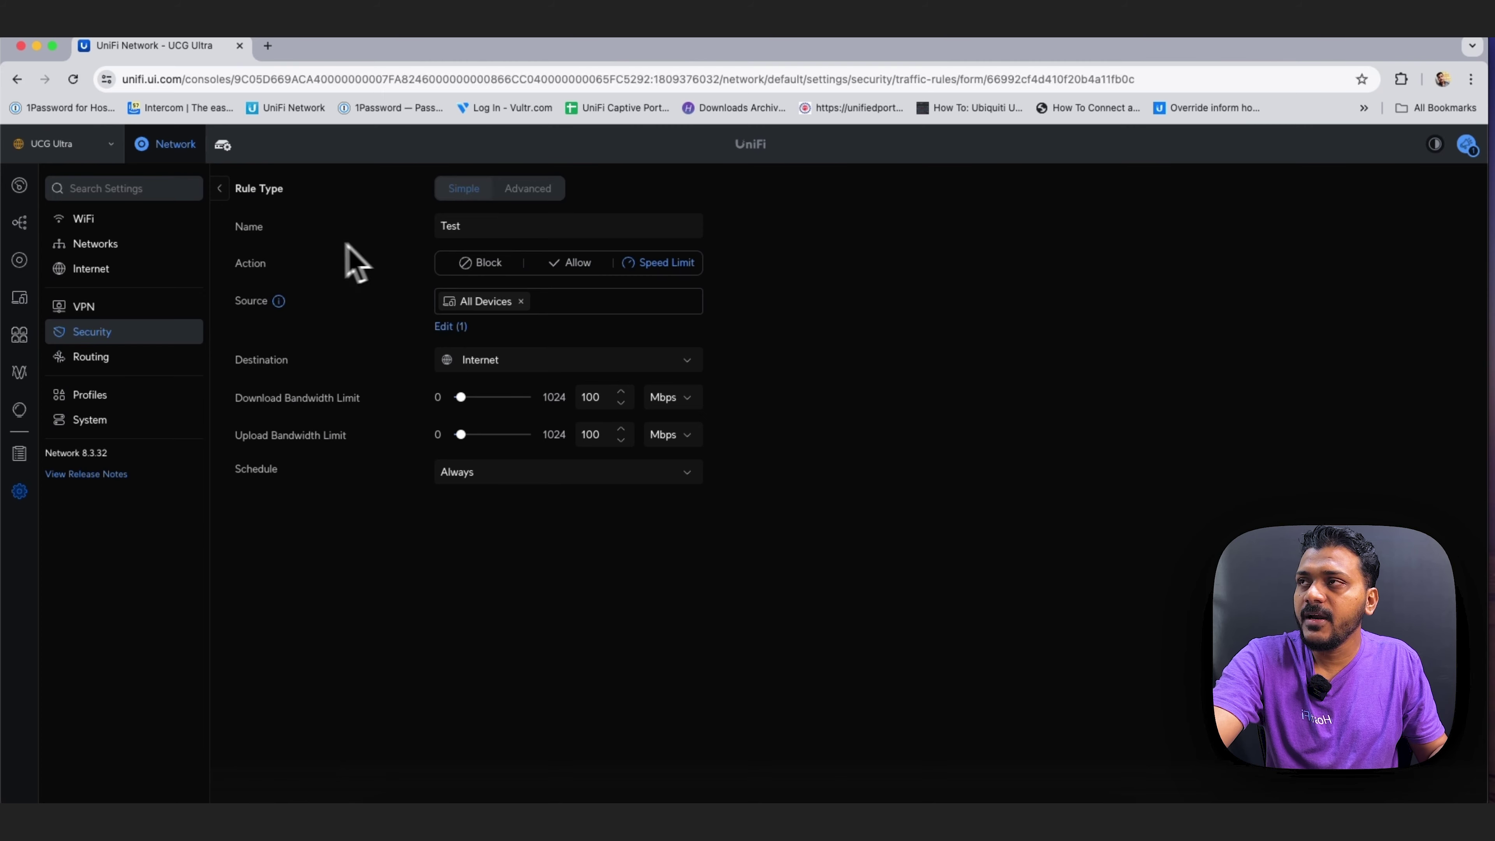
double_click(468, 227)
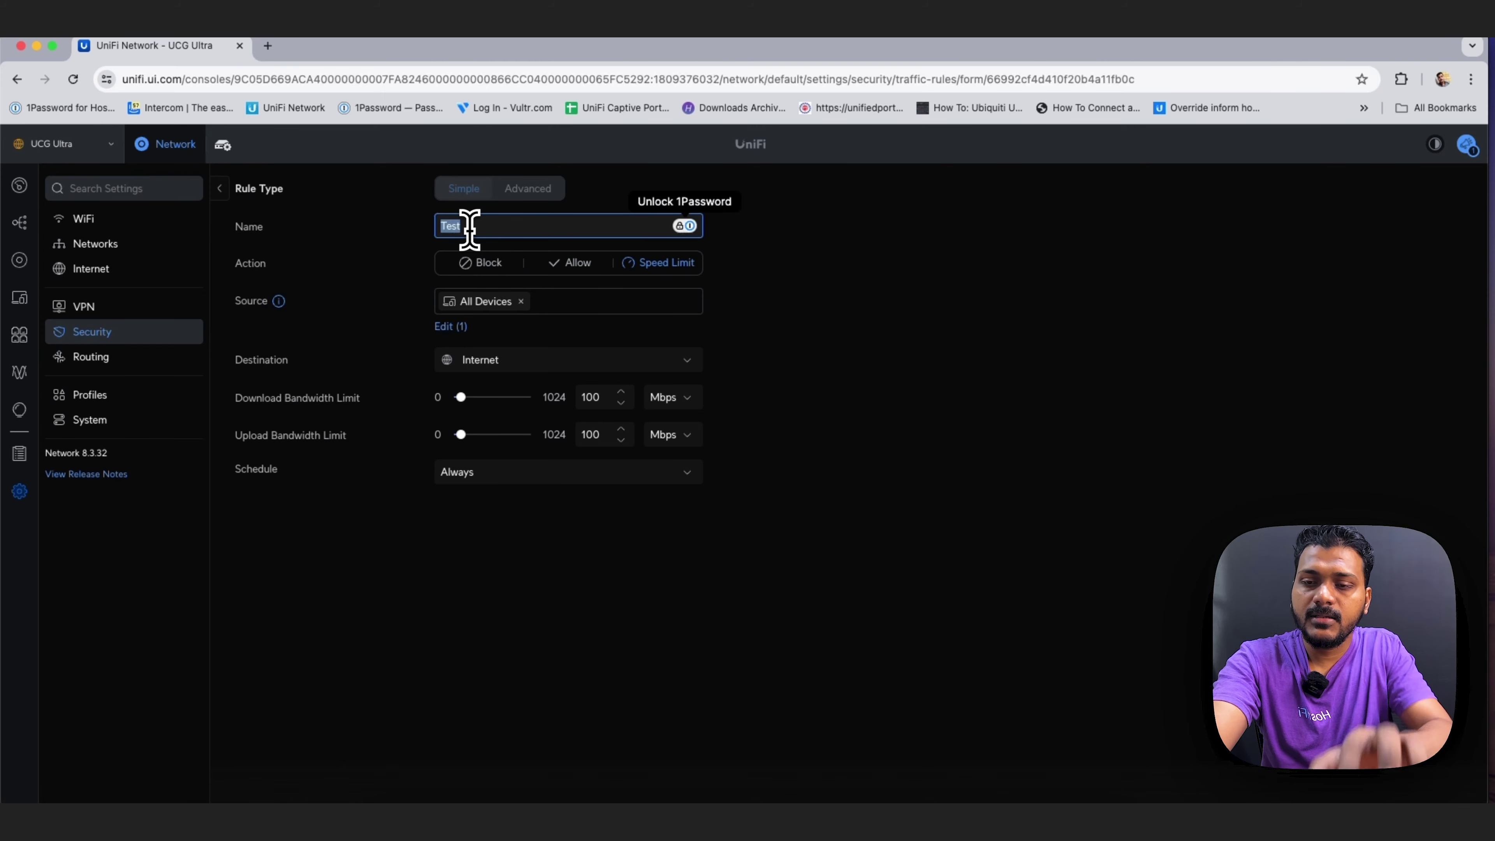
type("Speed l")
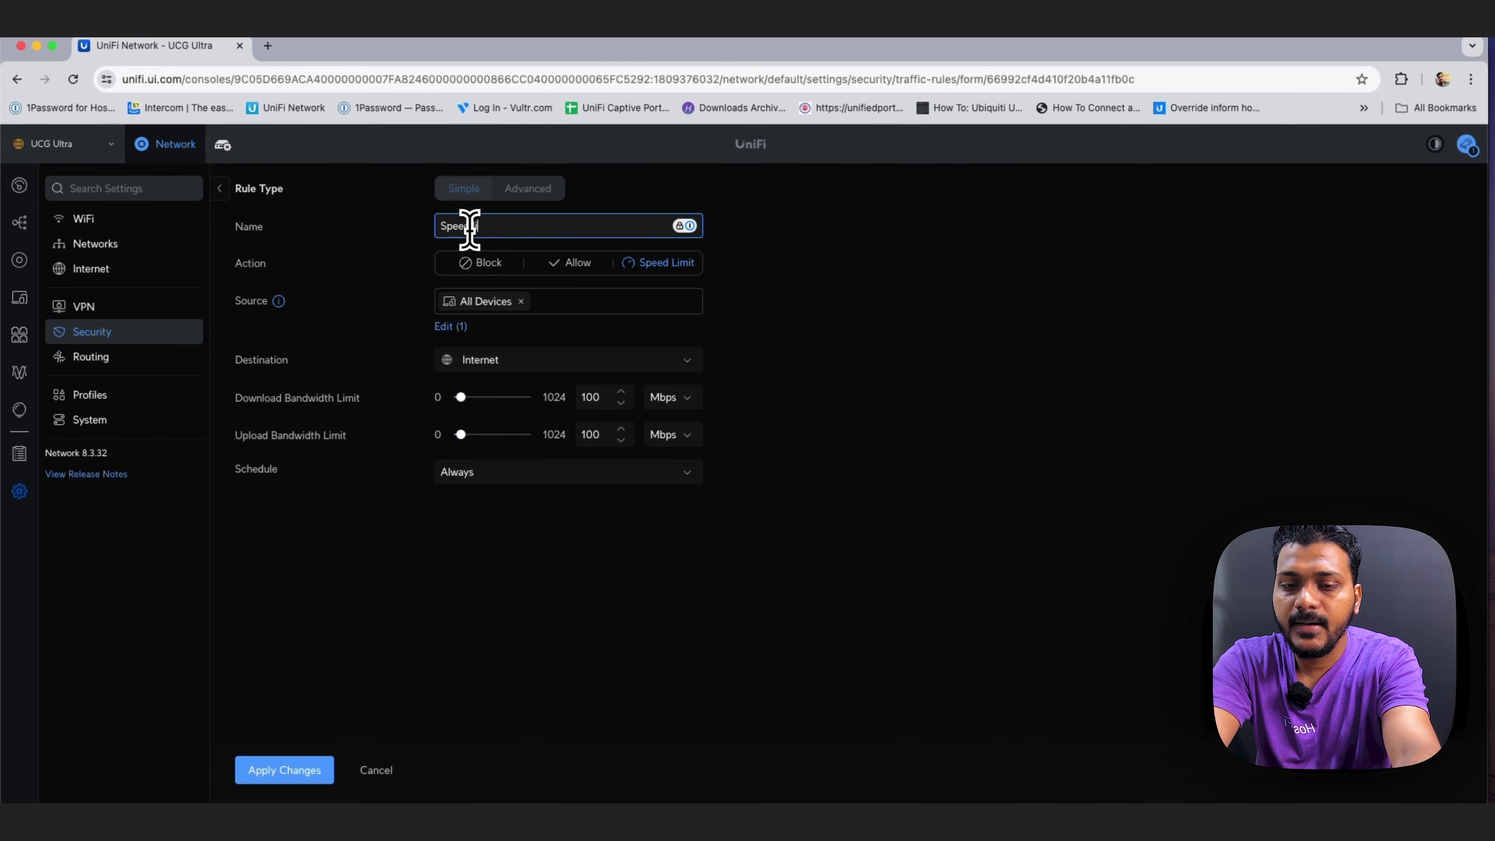
type("imit on wired")
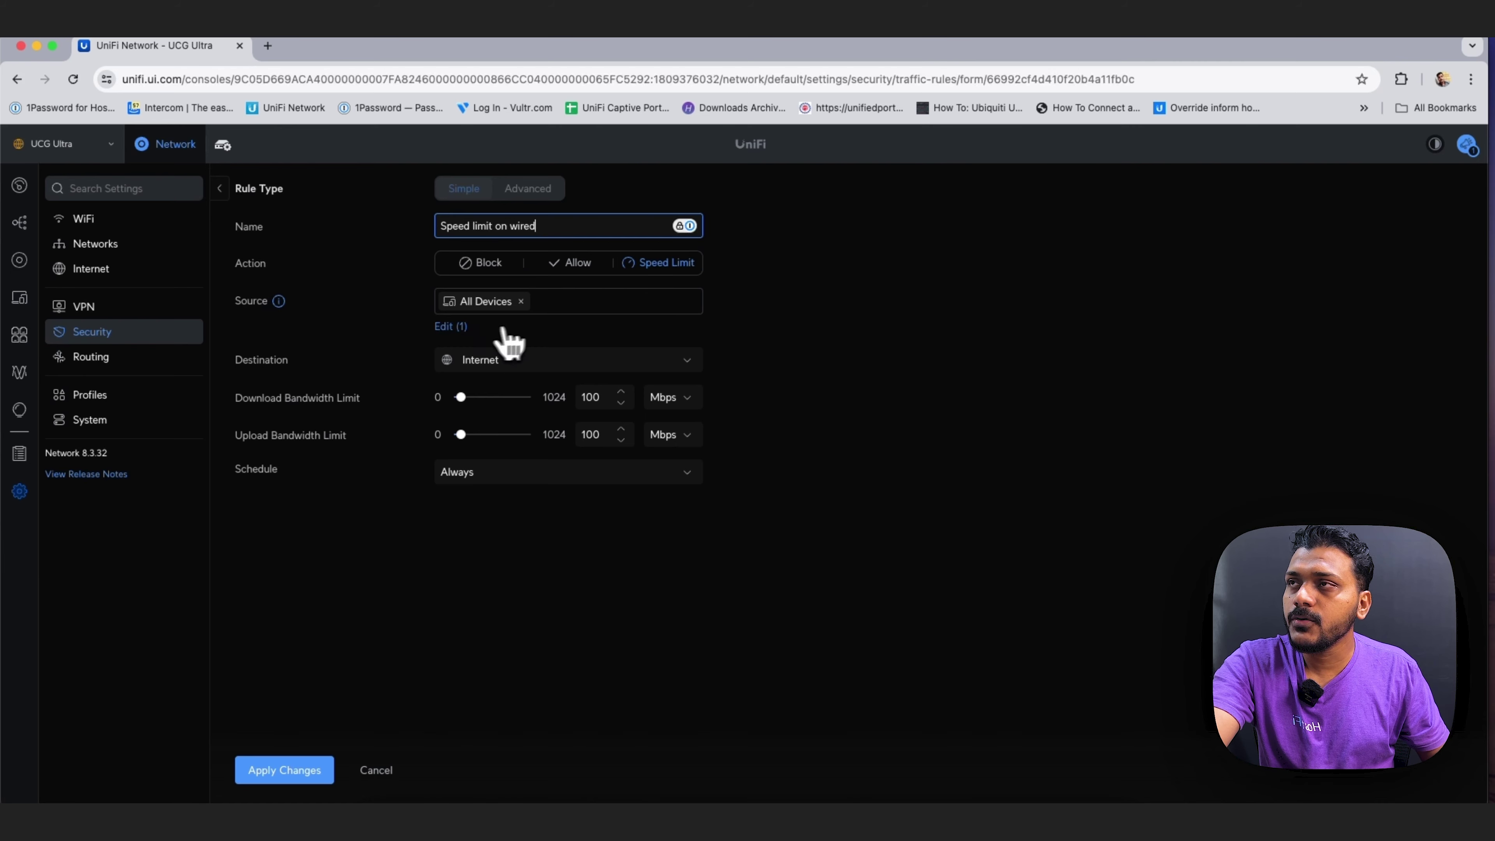
Review the speed limit rule's available source networks and destination types without changing the selections
left_click(451, 327)
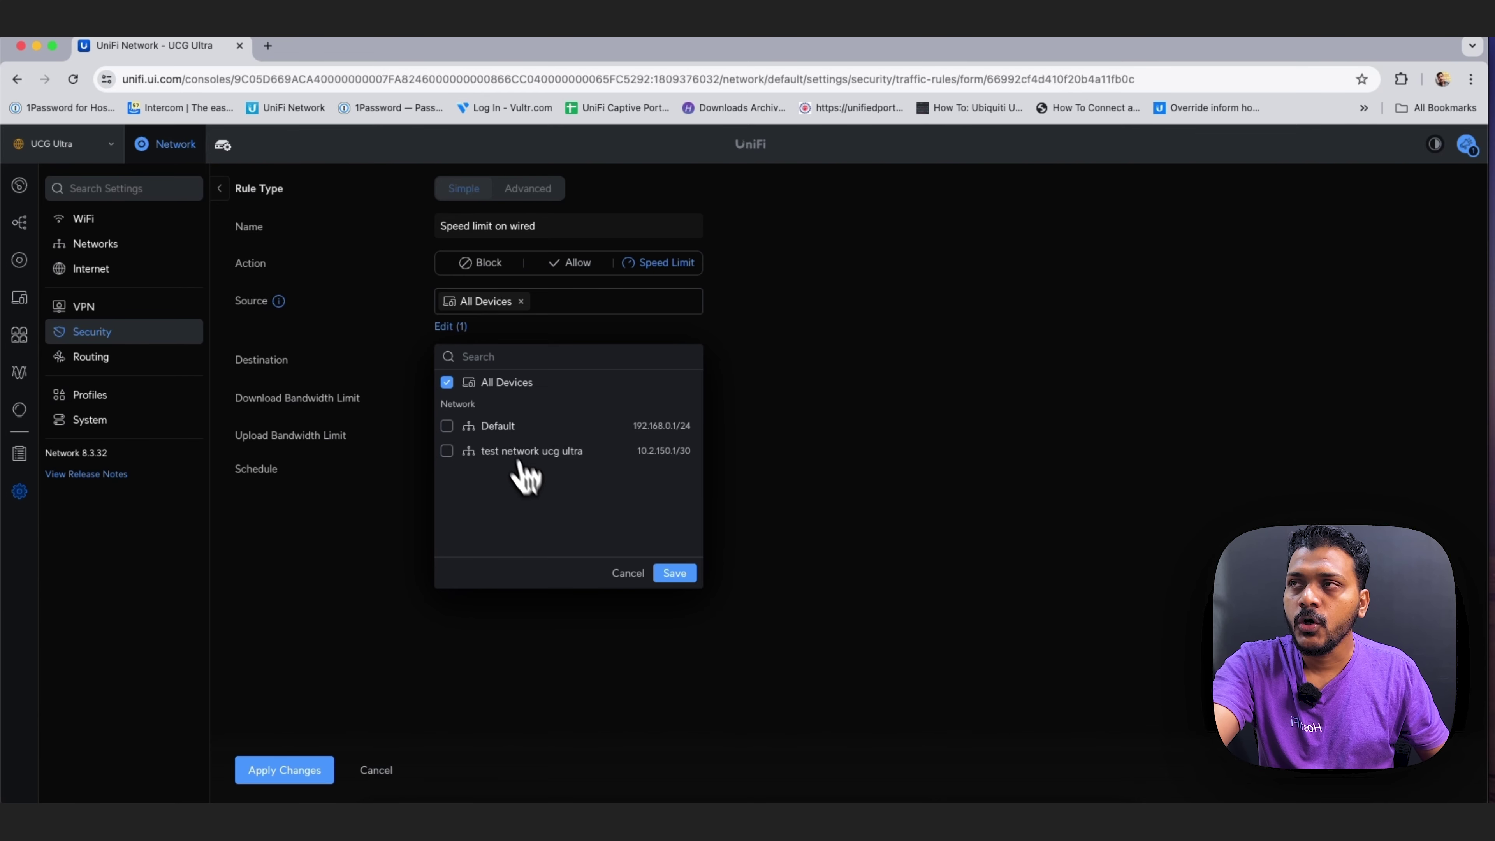
left_click(627, 574)
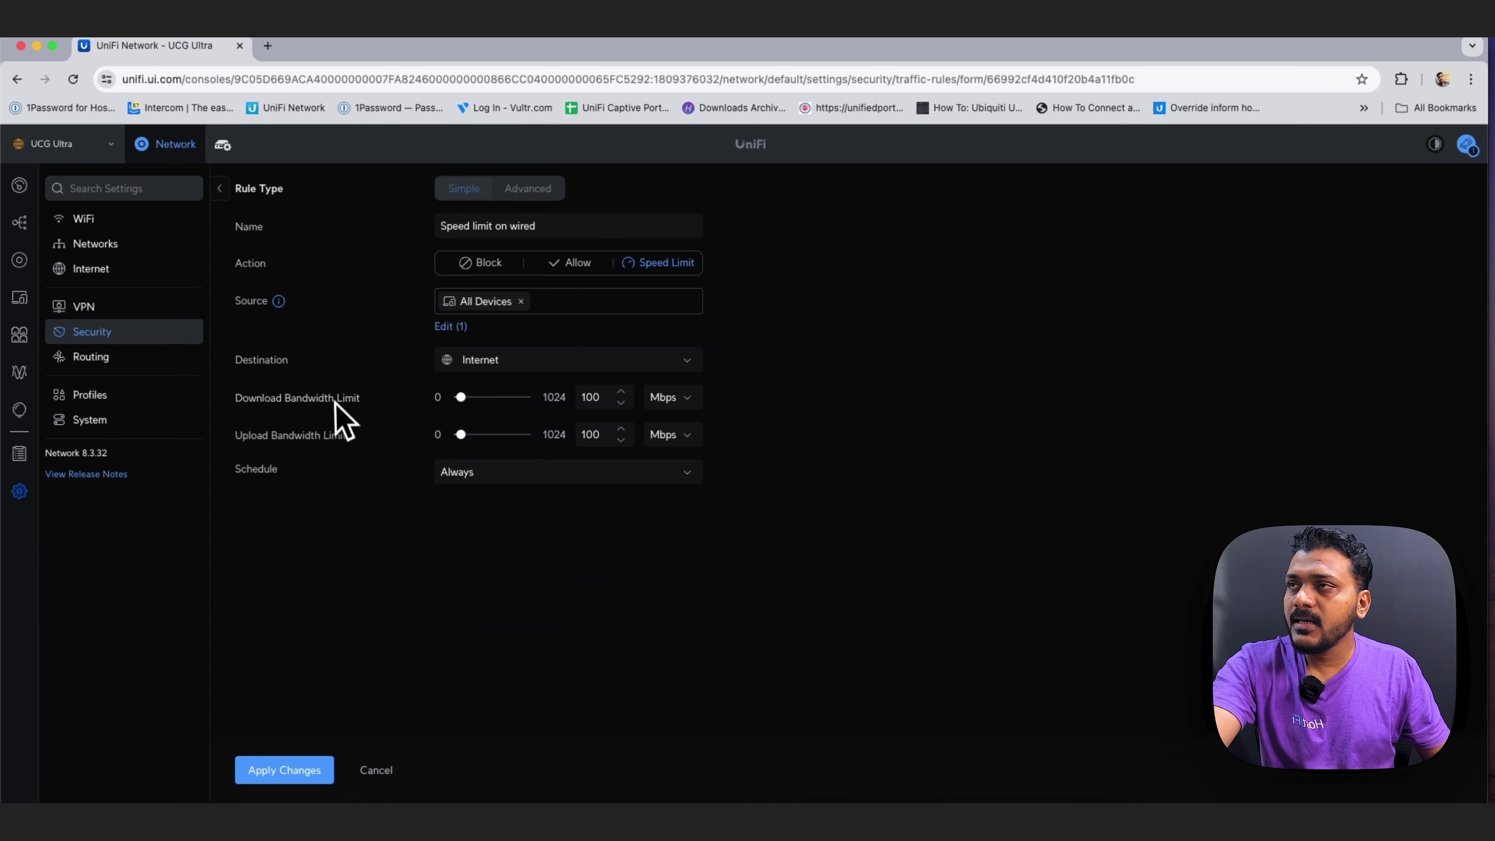
left_click(522, 367)
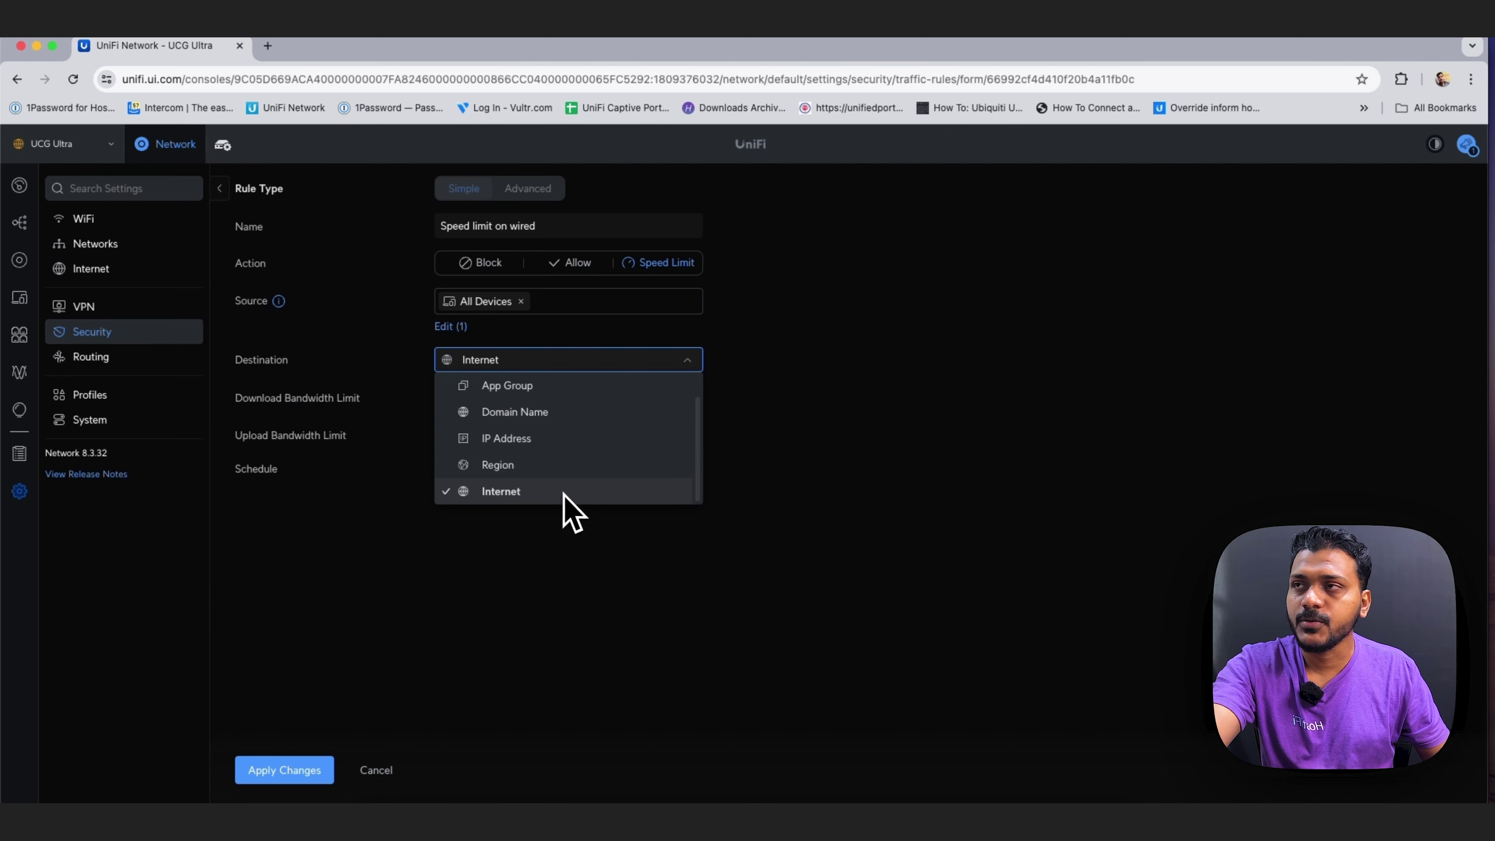
left_click(441, 586)
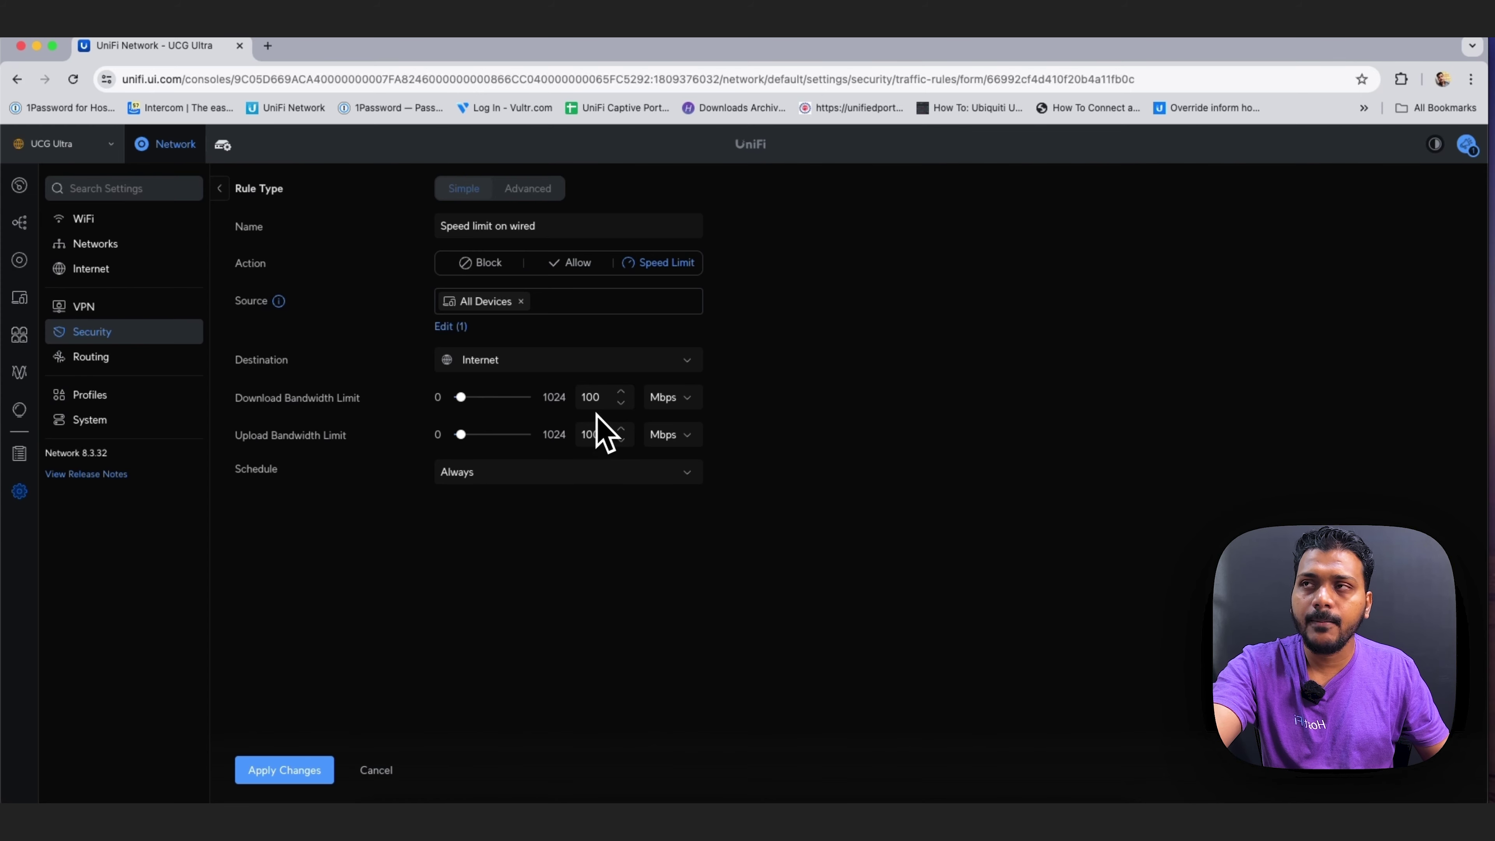
Keep the download limit unit at Mbps and the schedule at Always, and save the speed limit rule
left_click(682, 406)
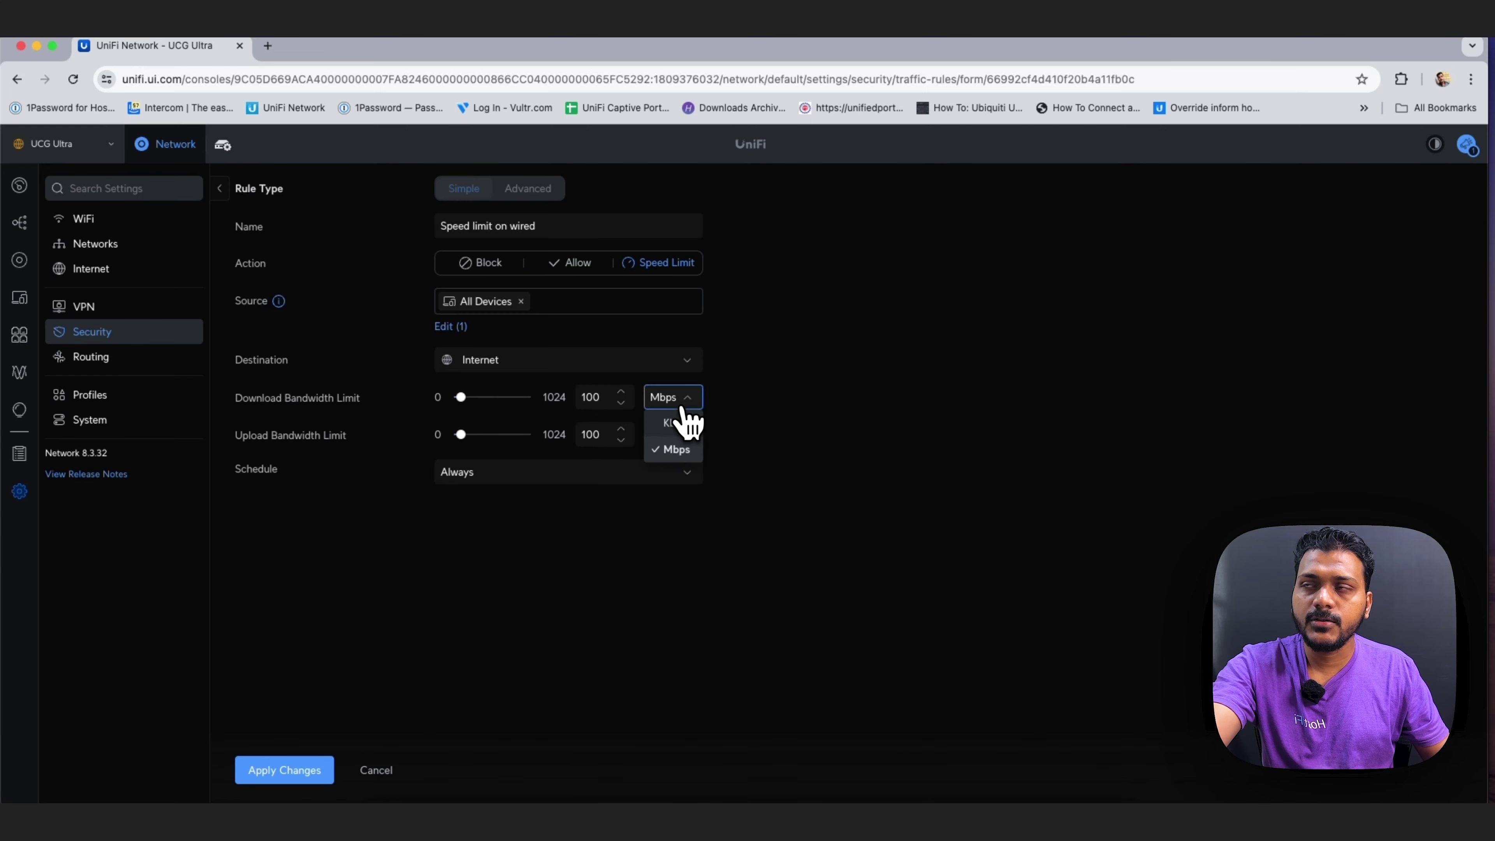
left_click(677, 449)
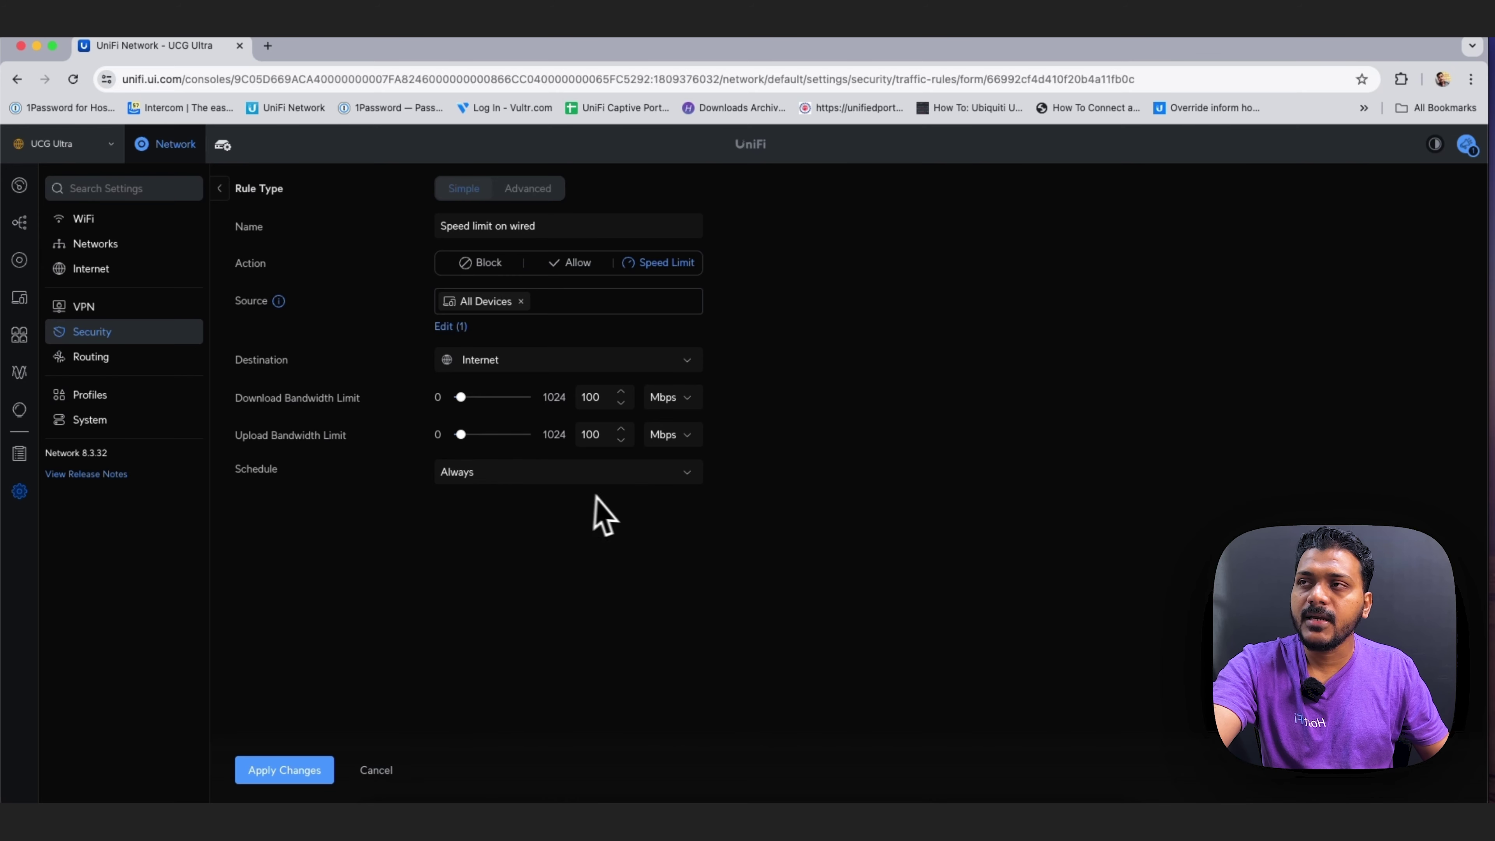
left_click(612, 478)
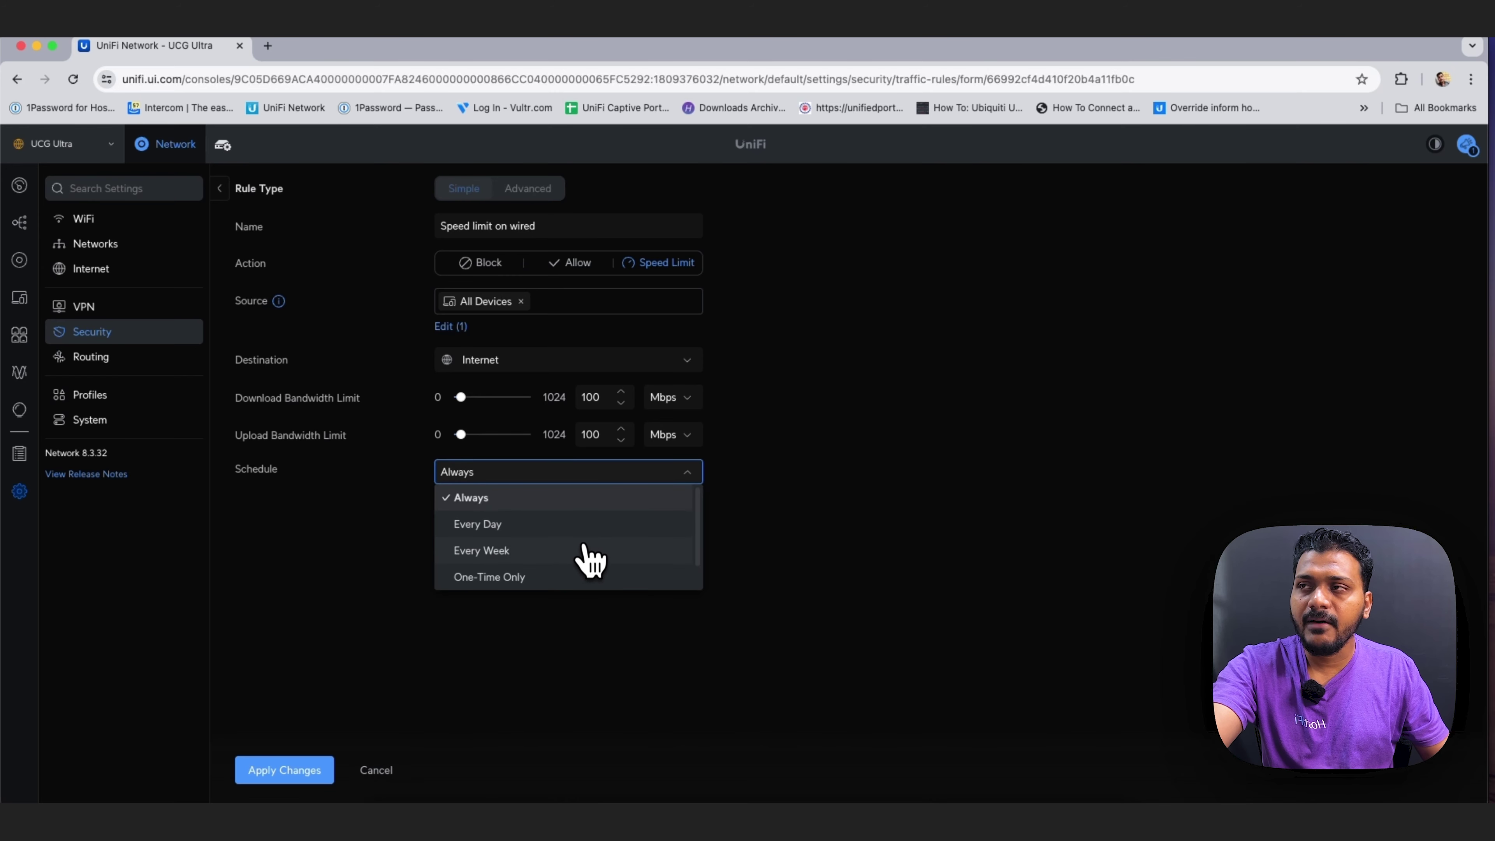
left_click(554, 639)
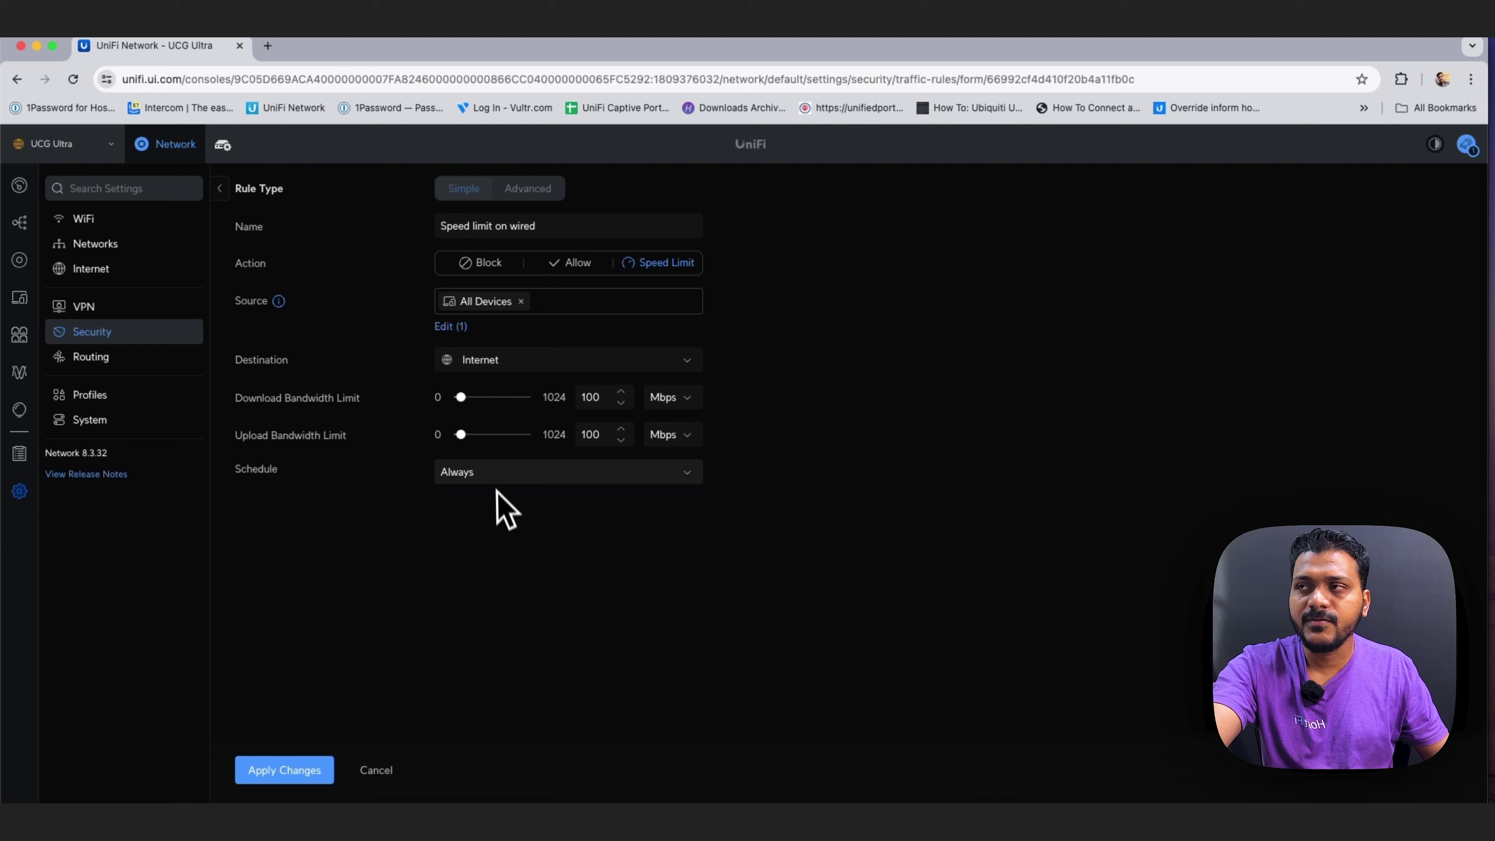
left_click(312, 774)
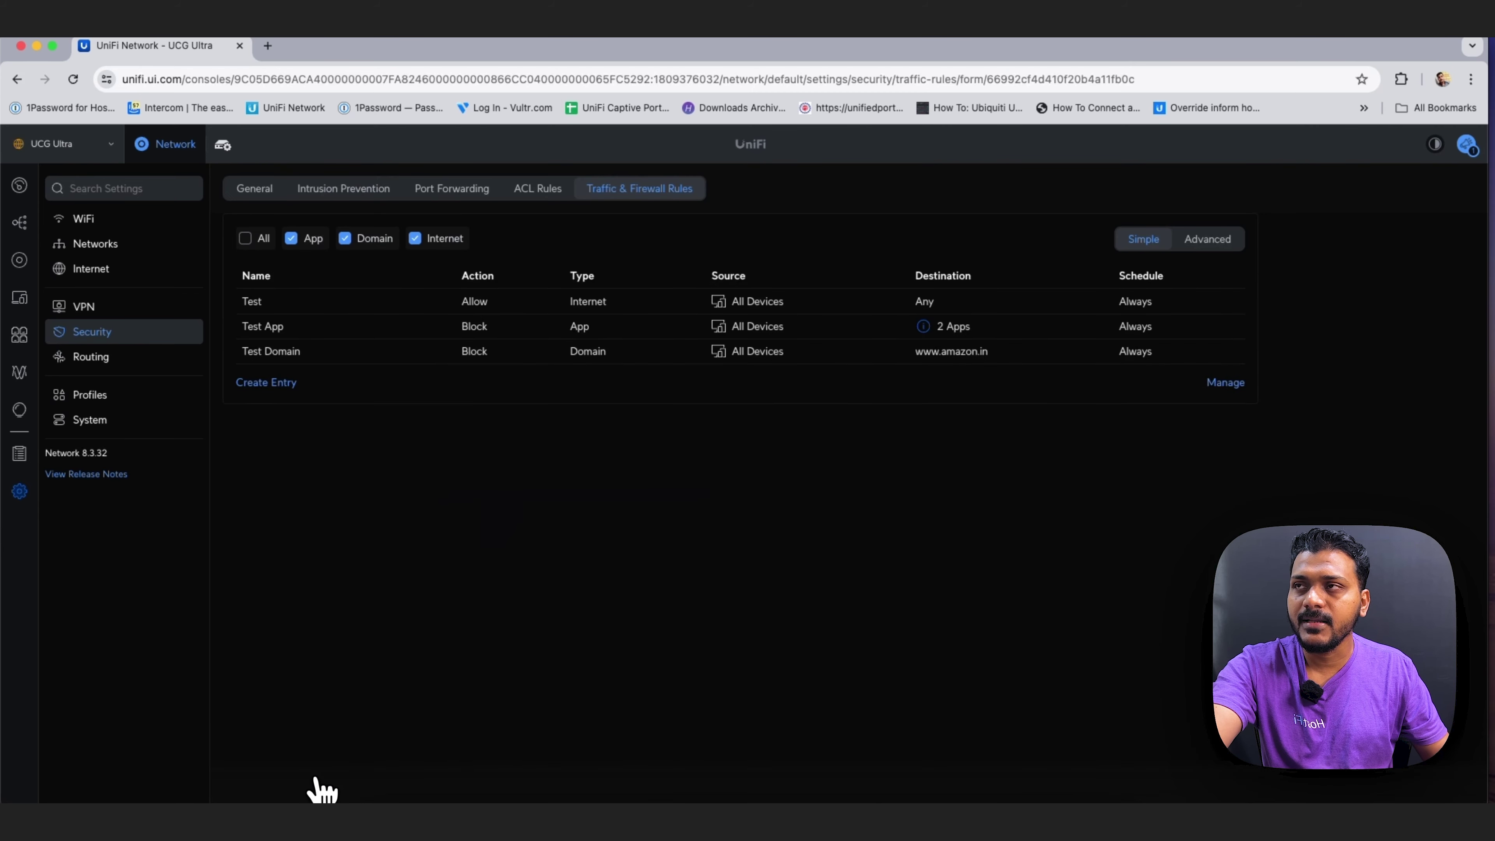
Open the Test App traffic rule and rename it "Block App"
left_click(516, 334)
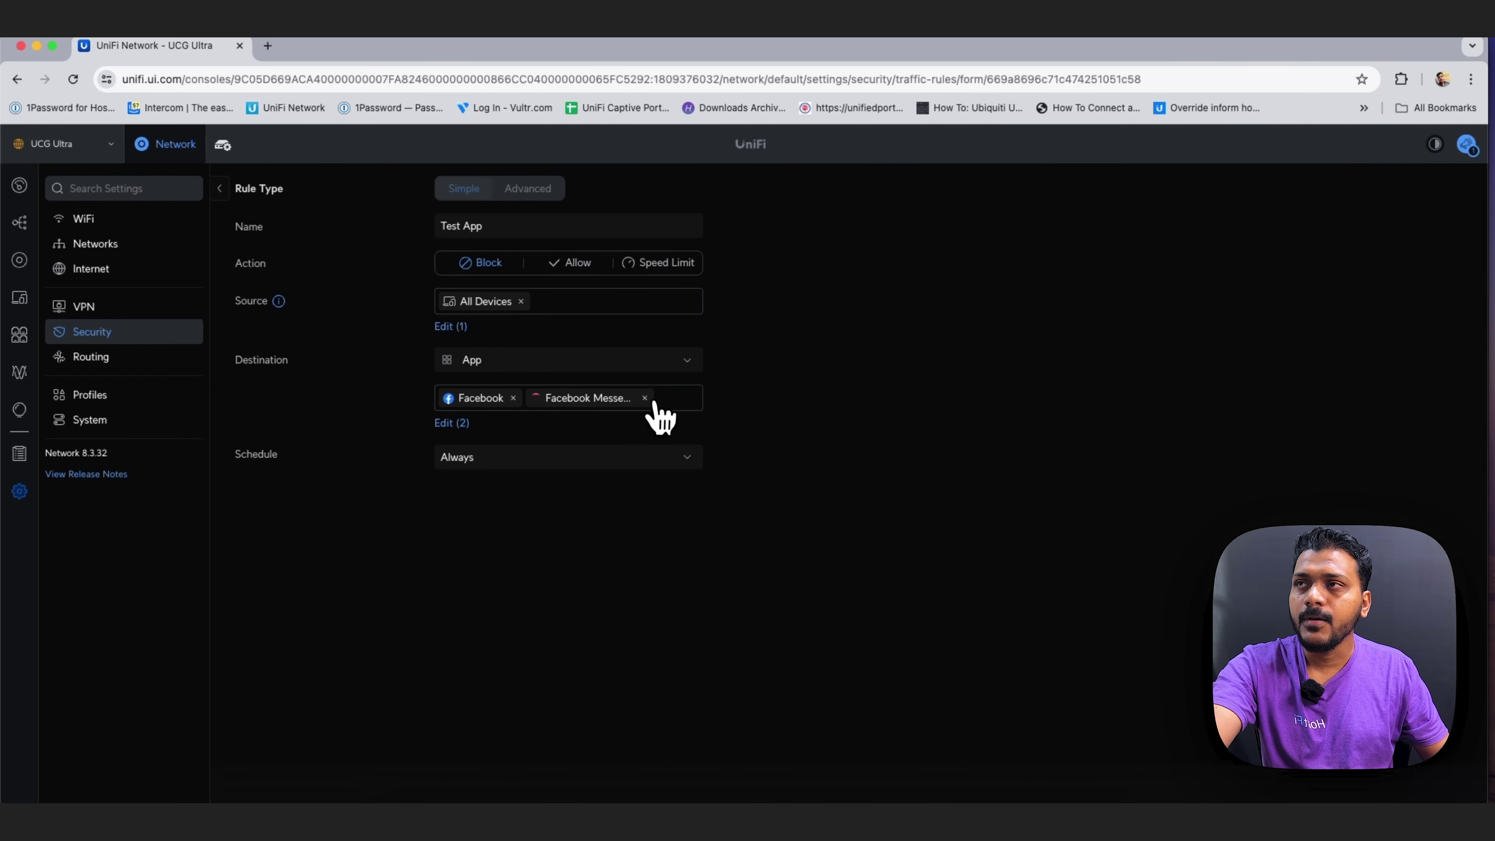
left_click(219, 189)
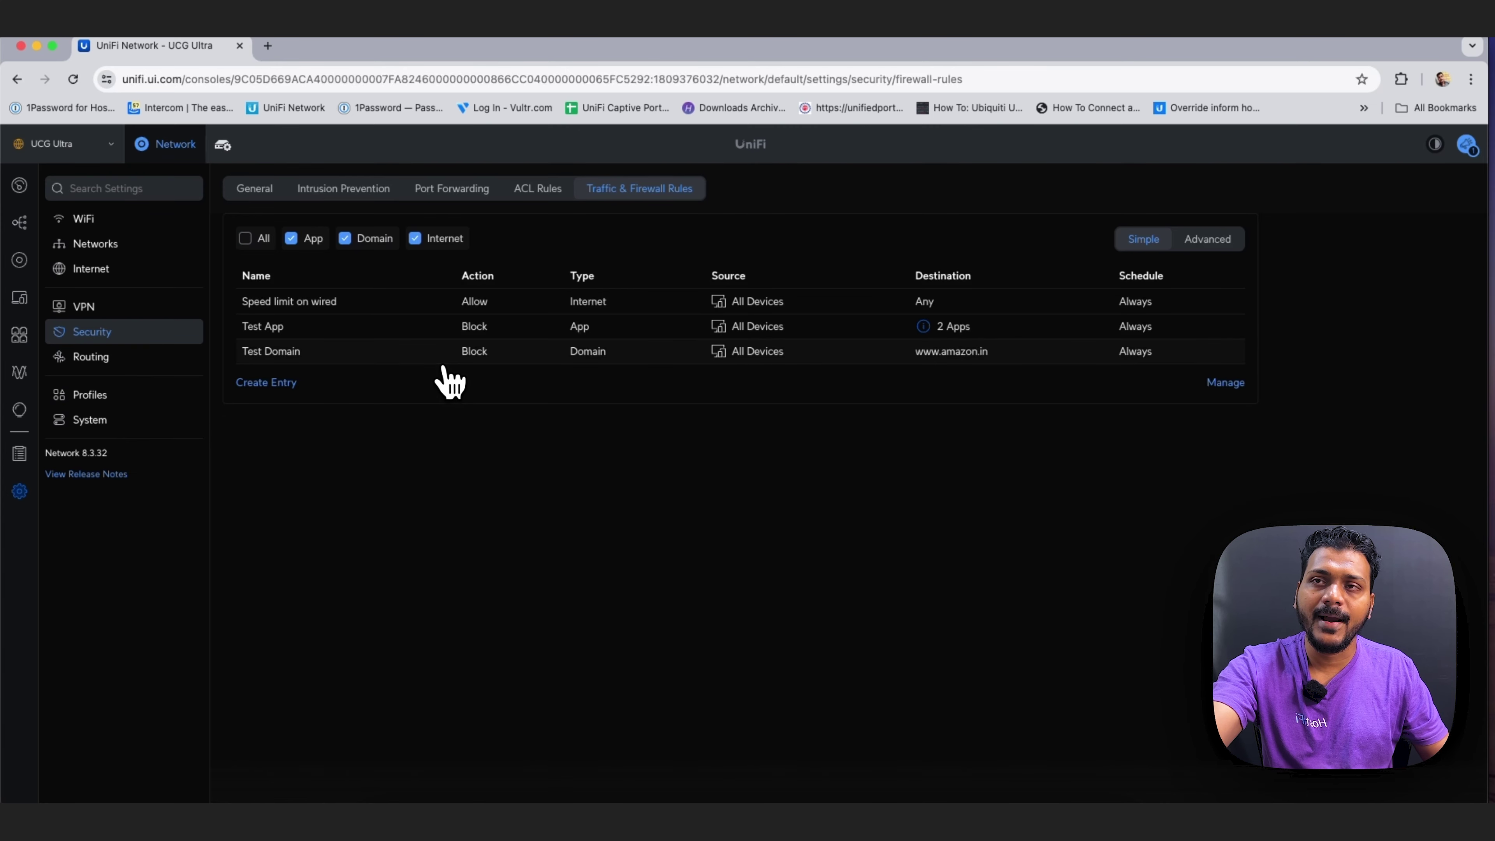
left_click(433, 331)
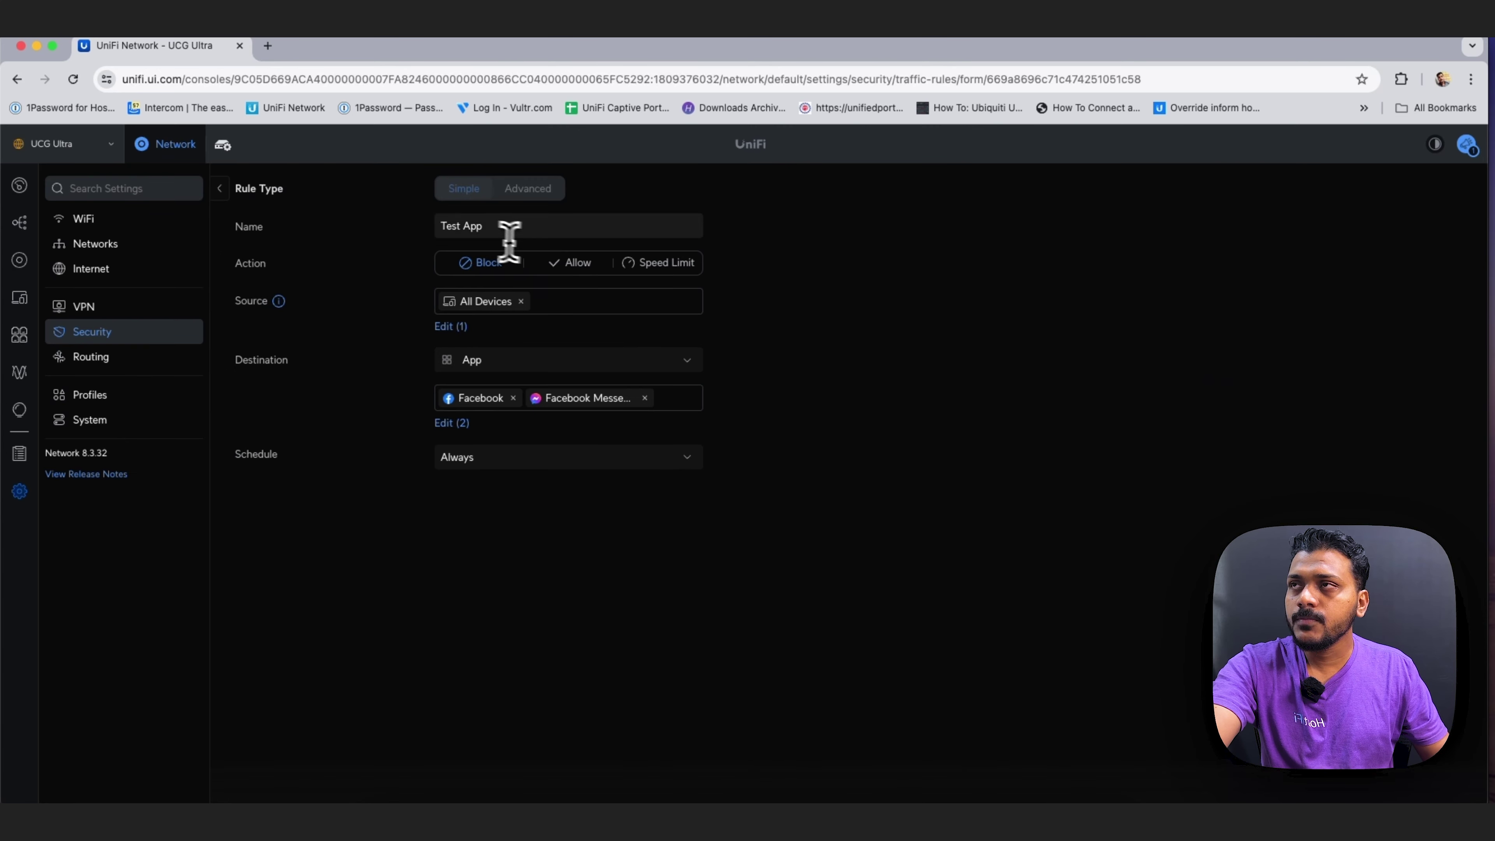
left_click_drag(460, 230, 446, 229)
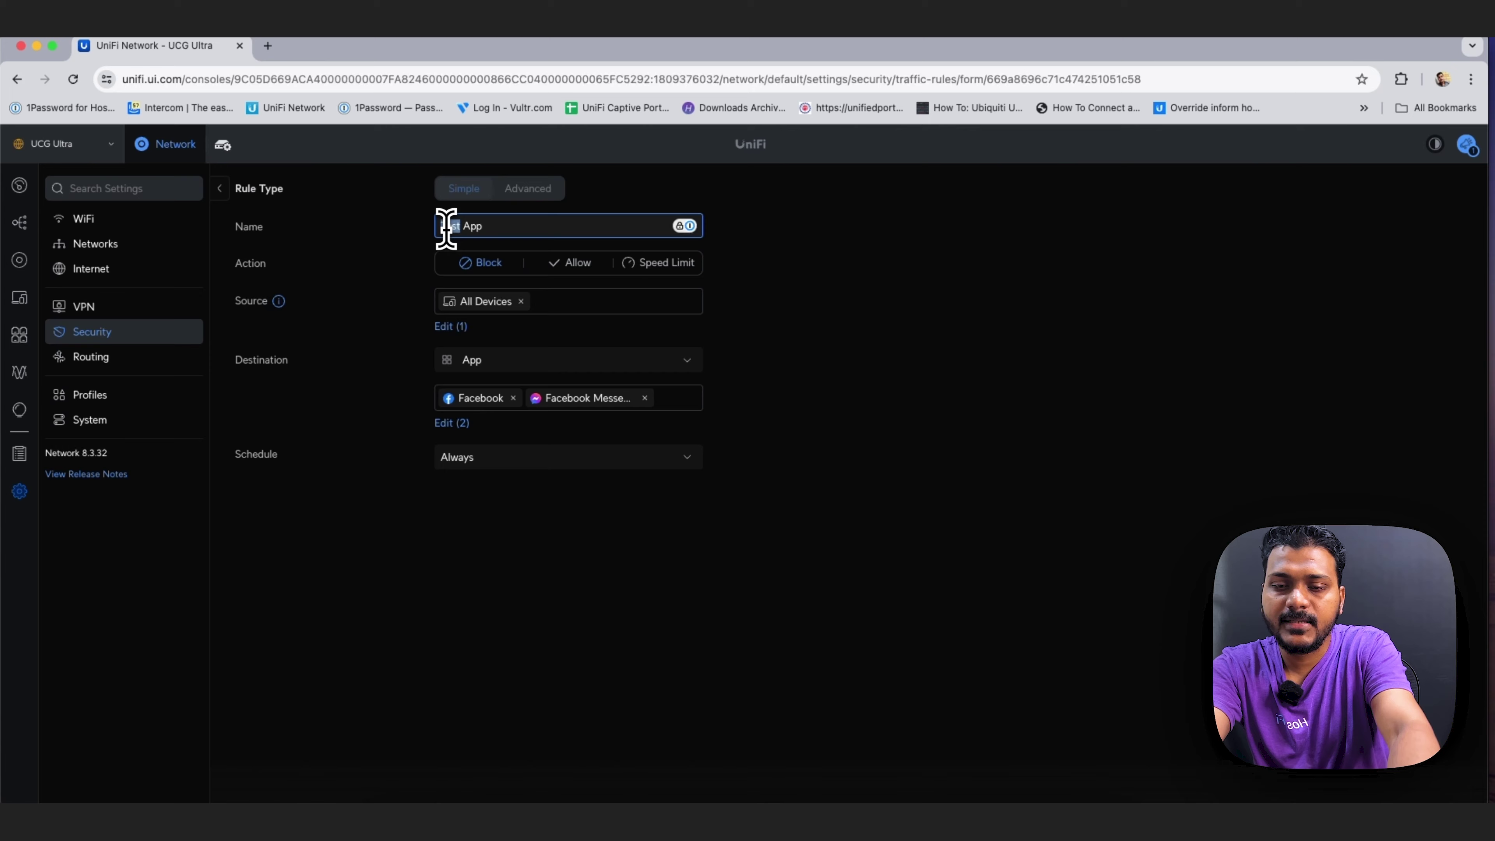
key("BackSpace")
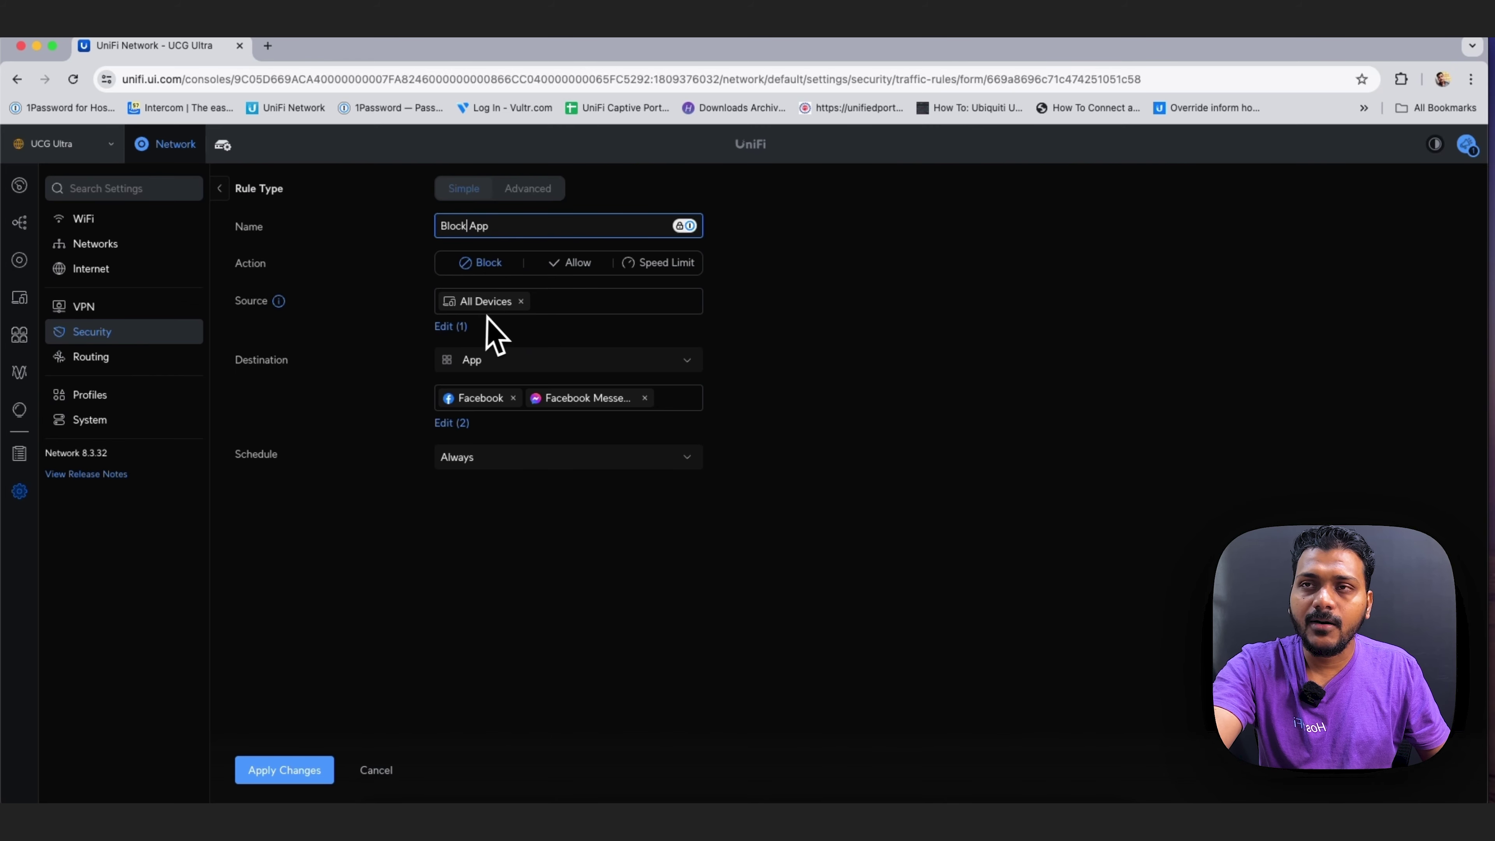
Review the source and destination type options of the Block App rule without changing the selections
left_click(448, 327)
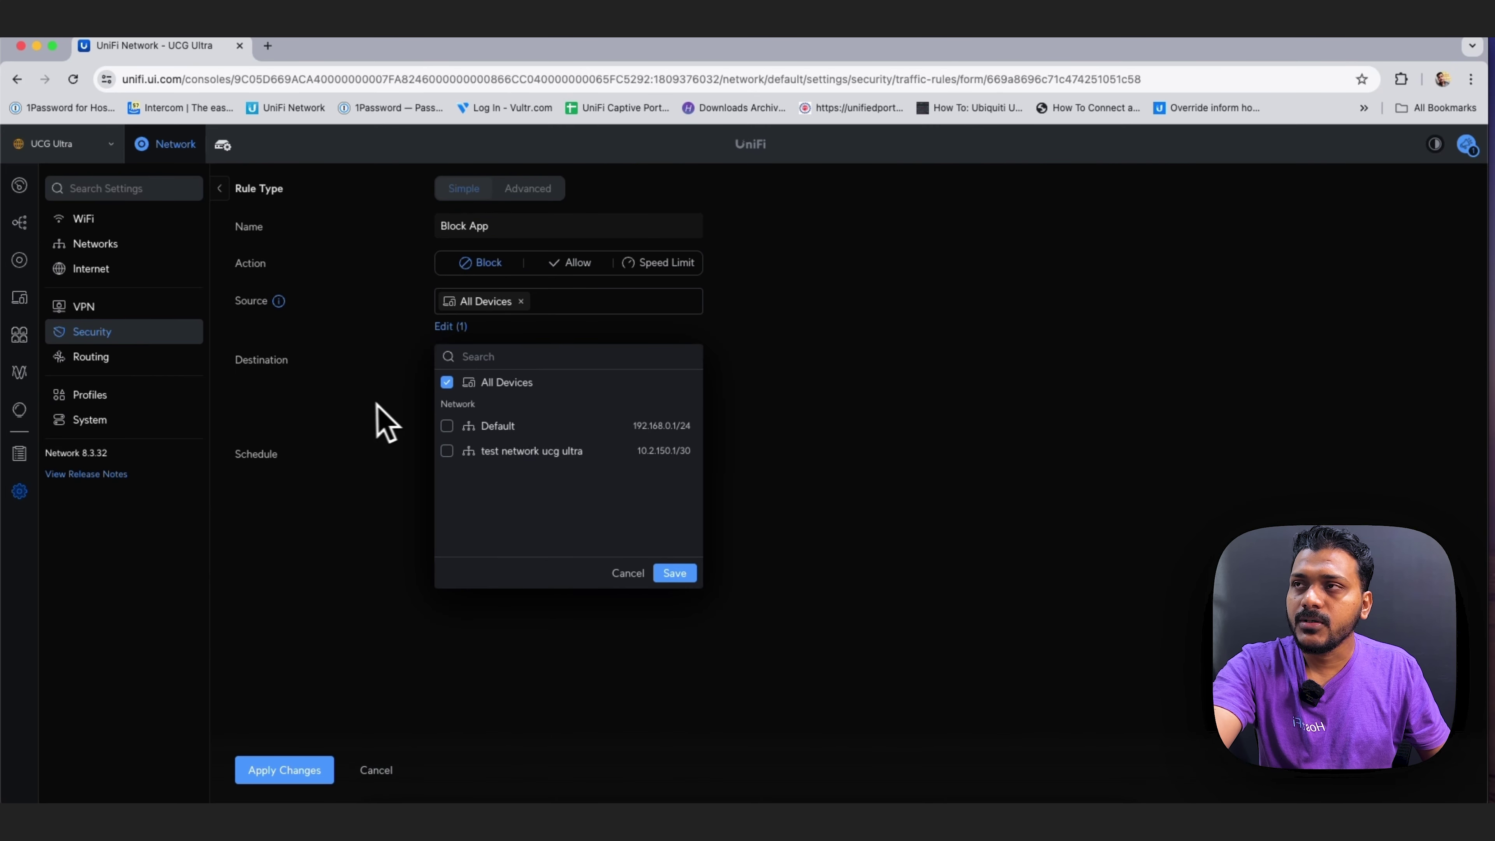
left_click(354, 404)
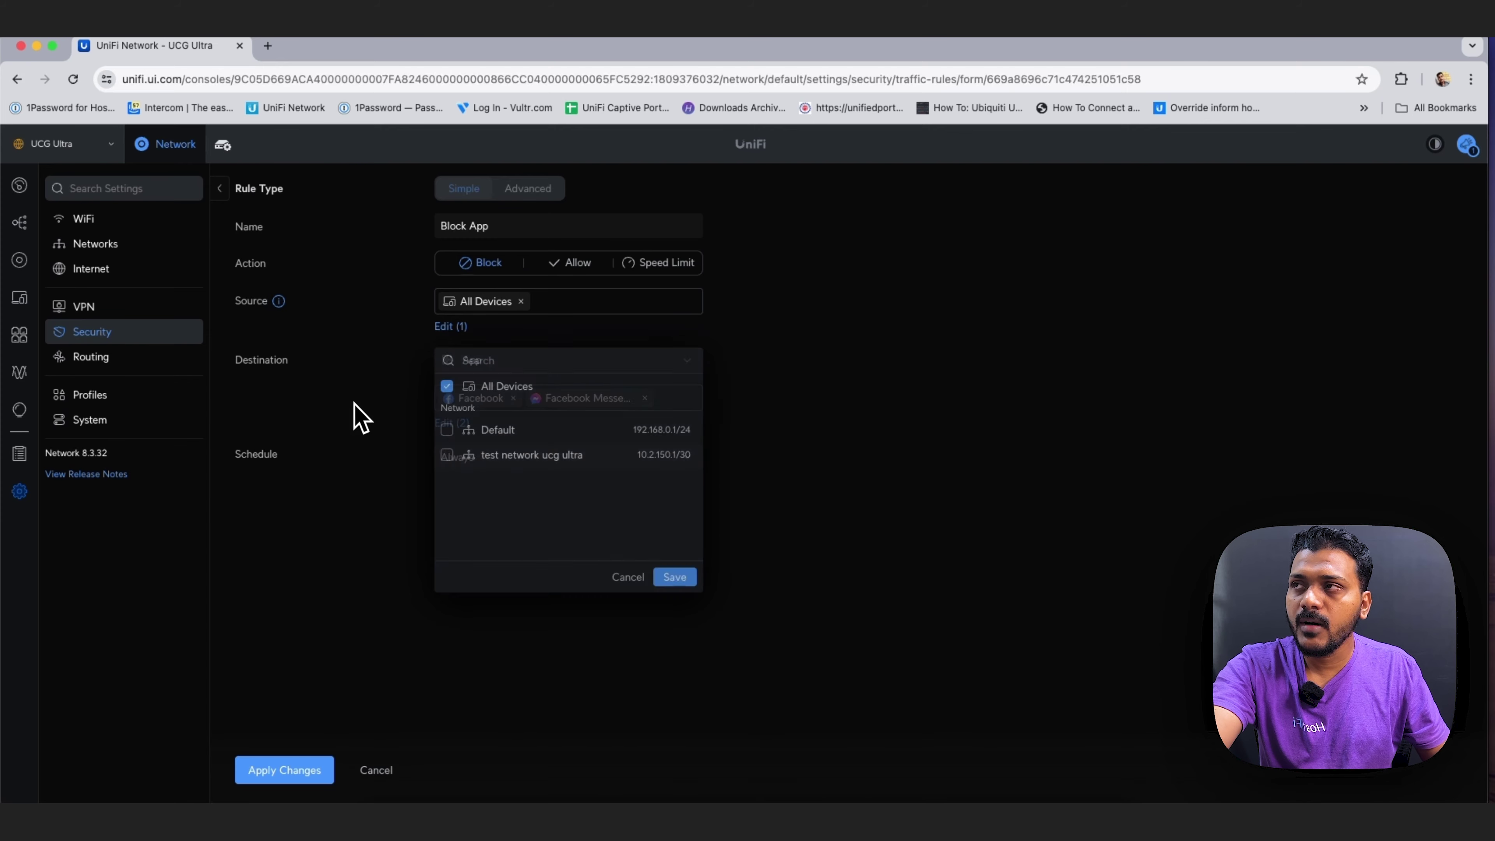
left_click(482, 367)
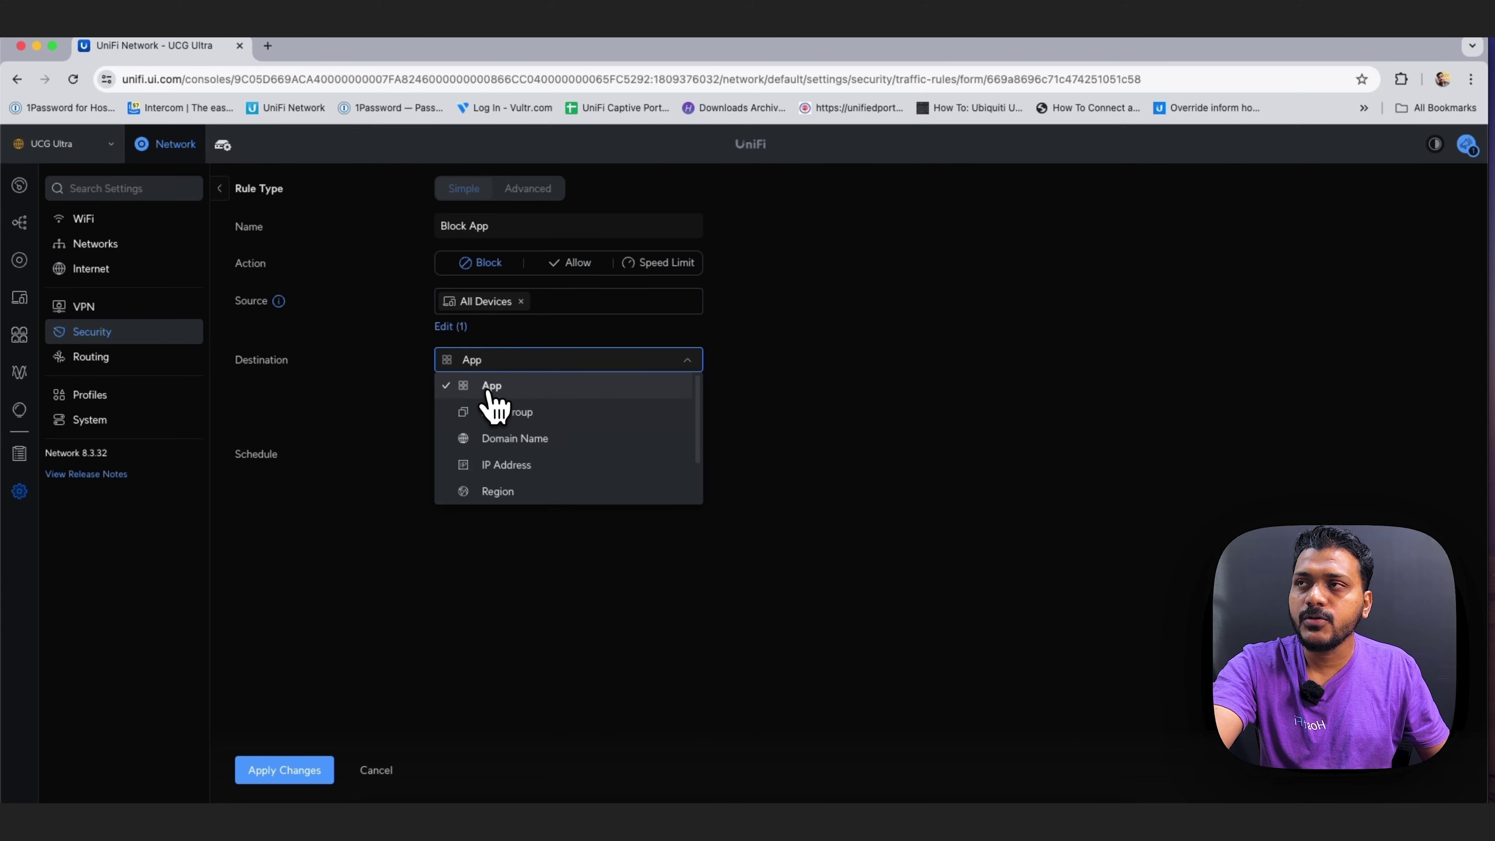
left_click(395, 442)
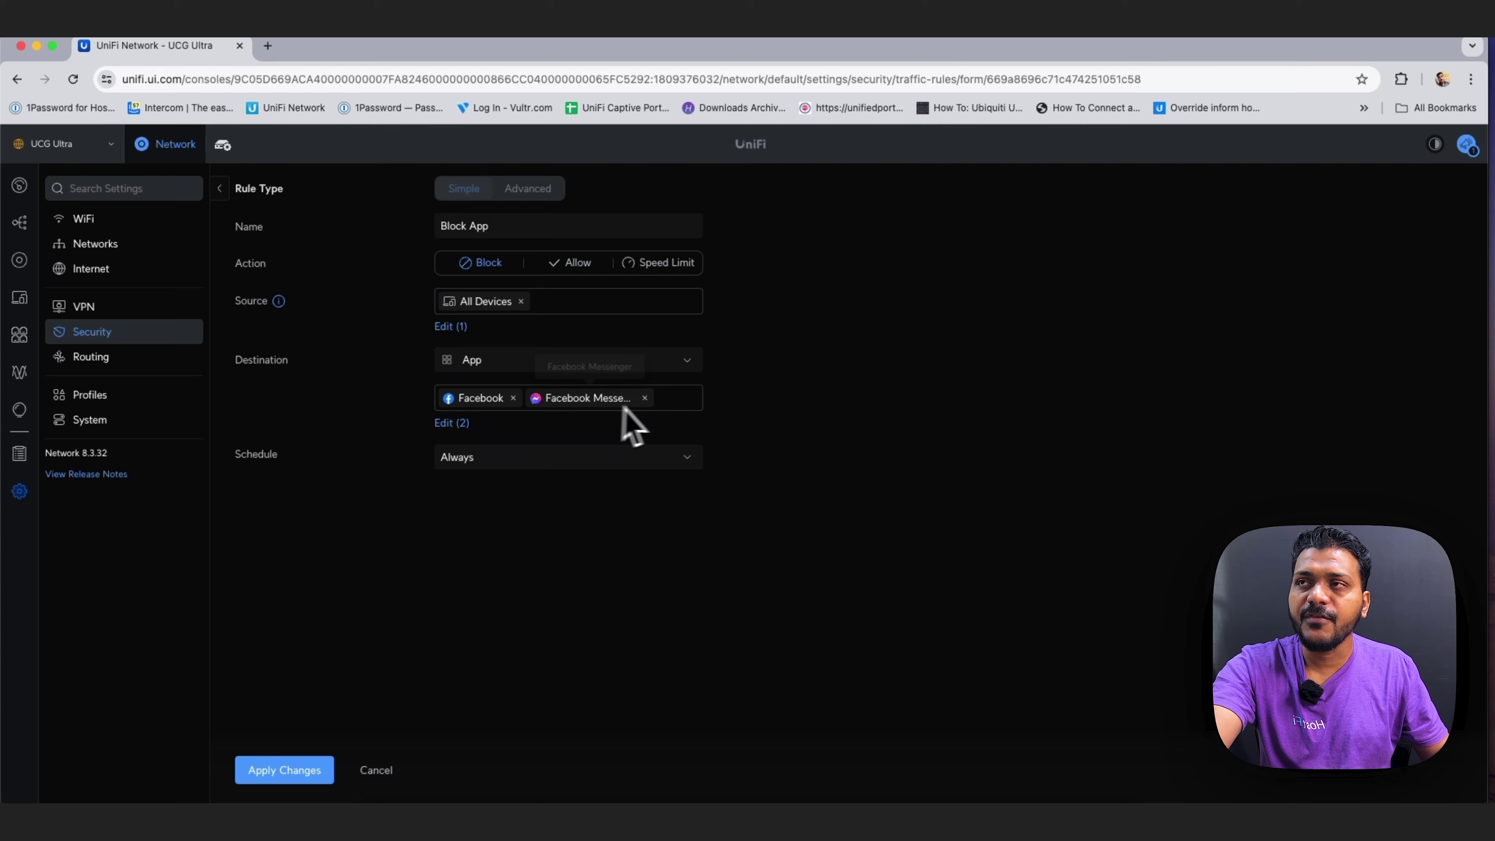
Search the app list for "Ins", add Instagram to the apps blocked by the rule, and save the rule
left_click(444, 423)
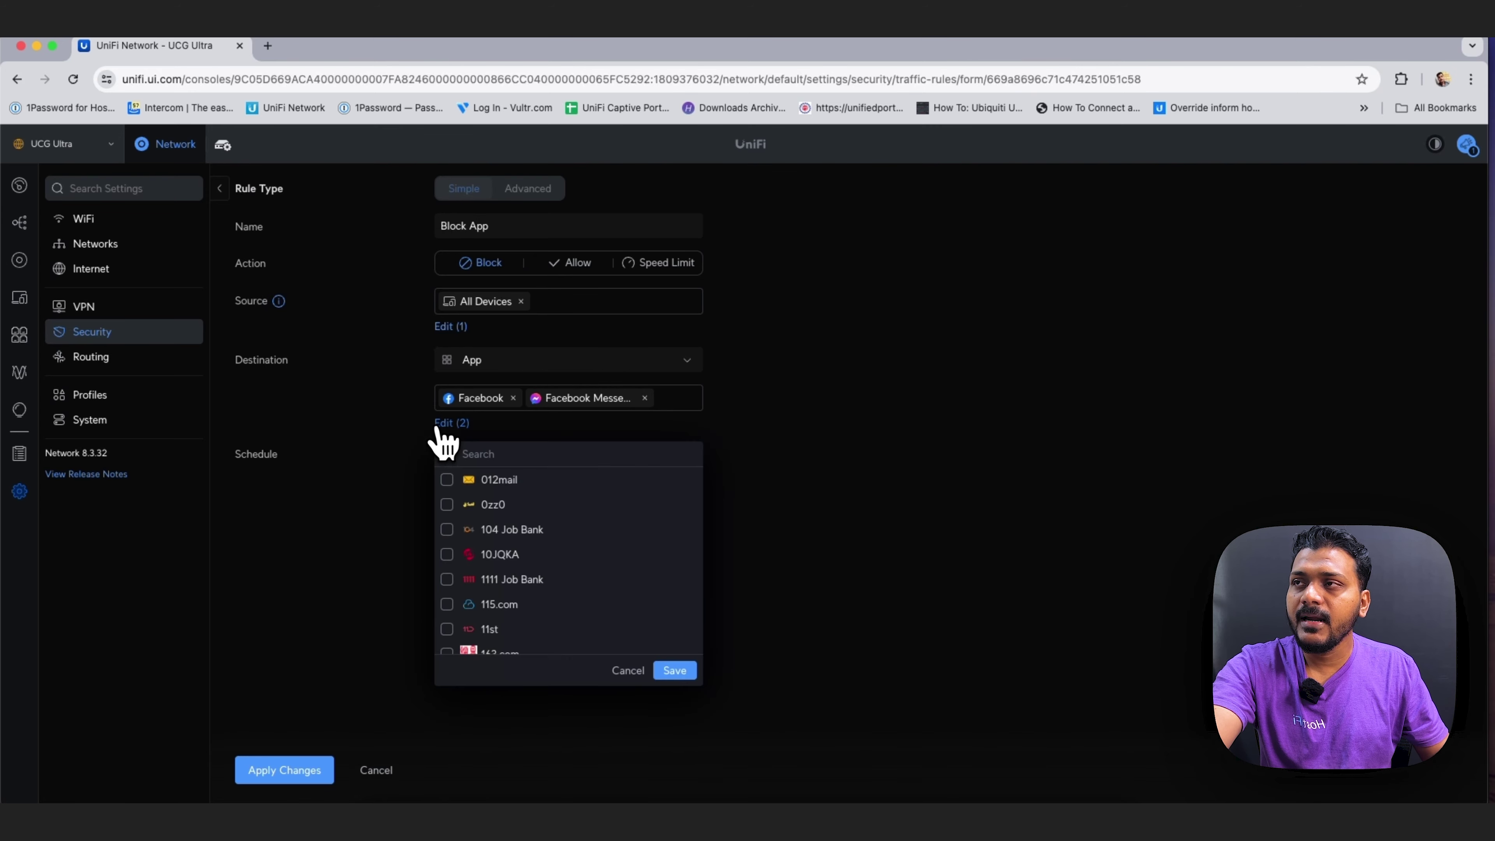
left_click(487, 456)
type("Ins")
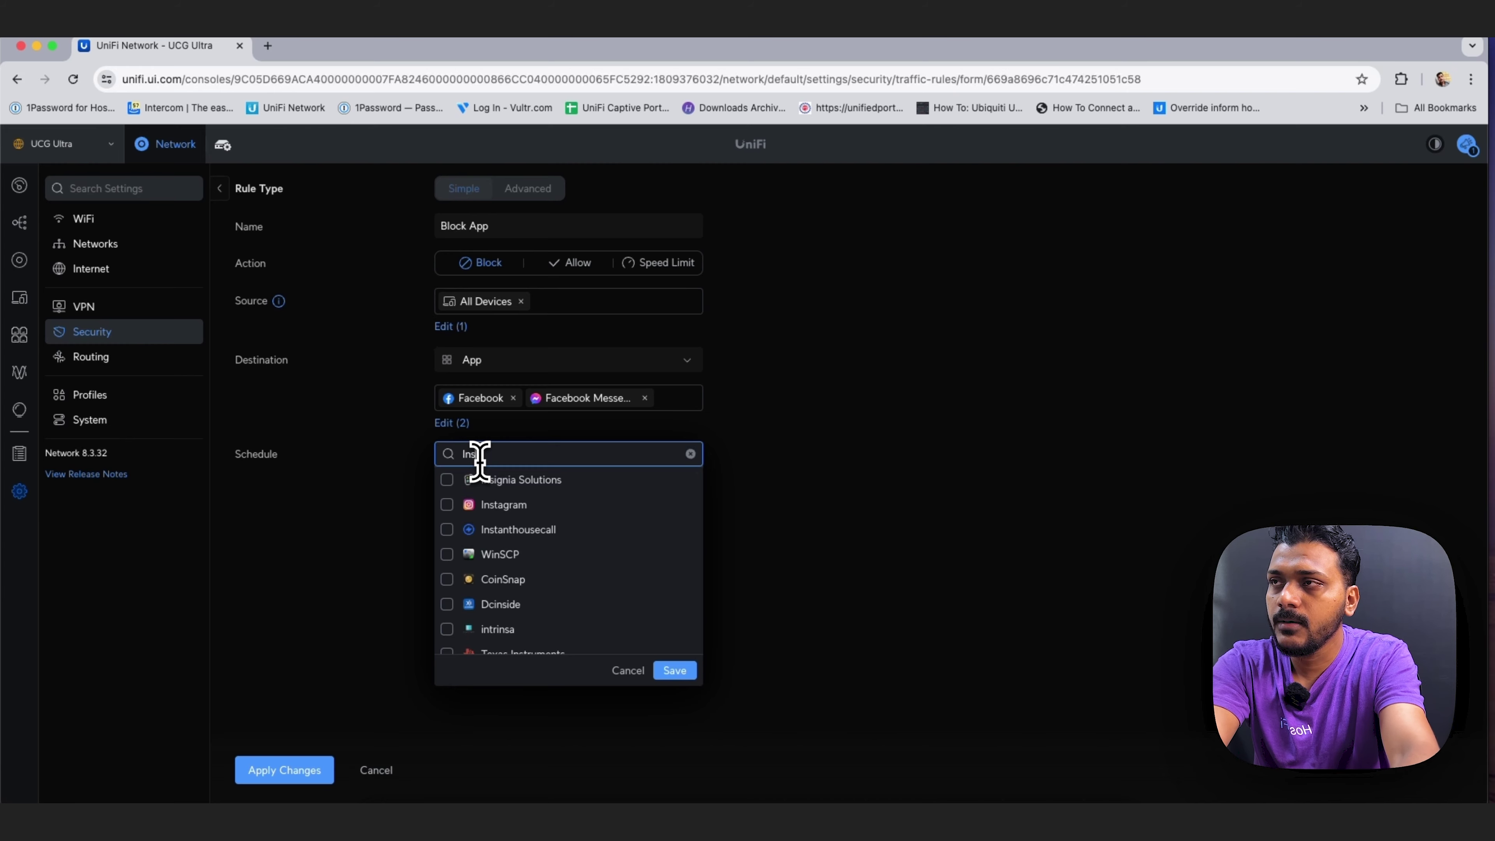
left_click(500, 508)
scroll(588, 530, "down", 2)
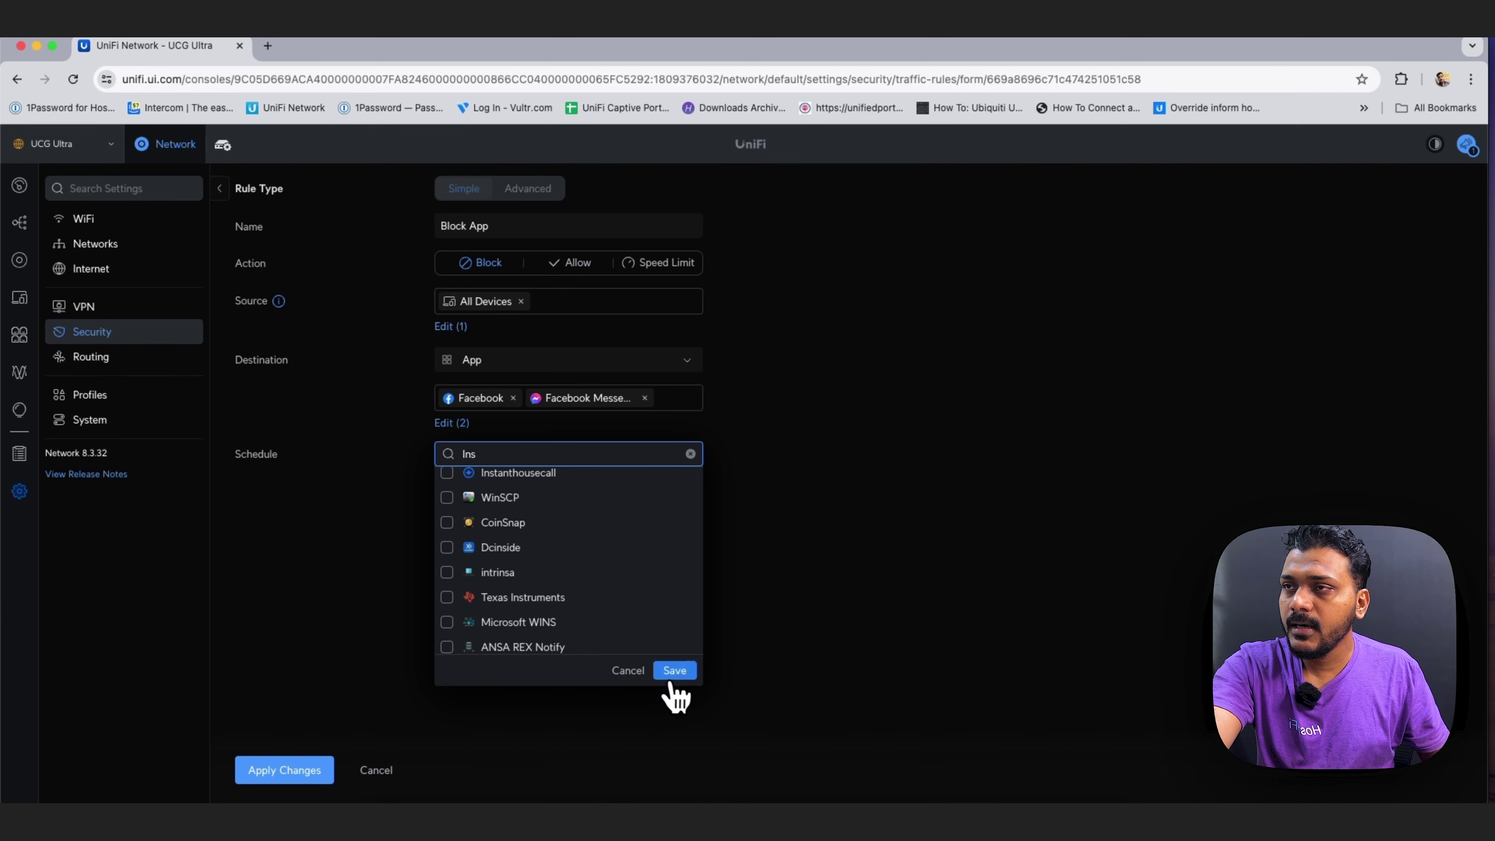
left_click(675, 671)
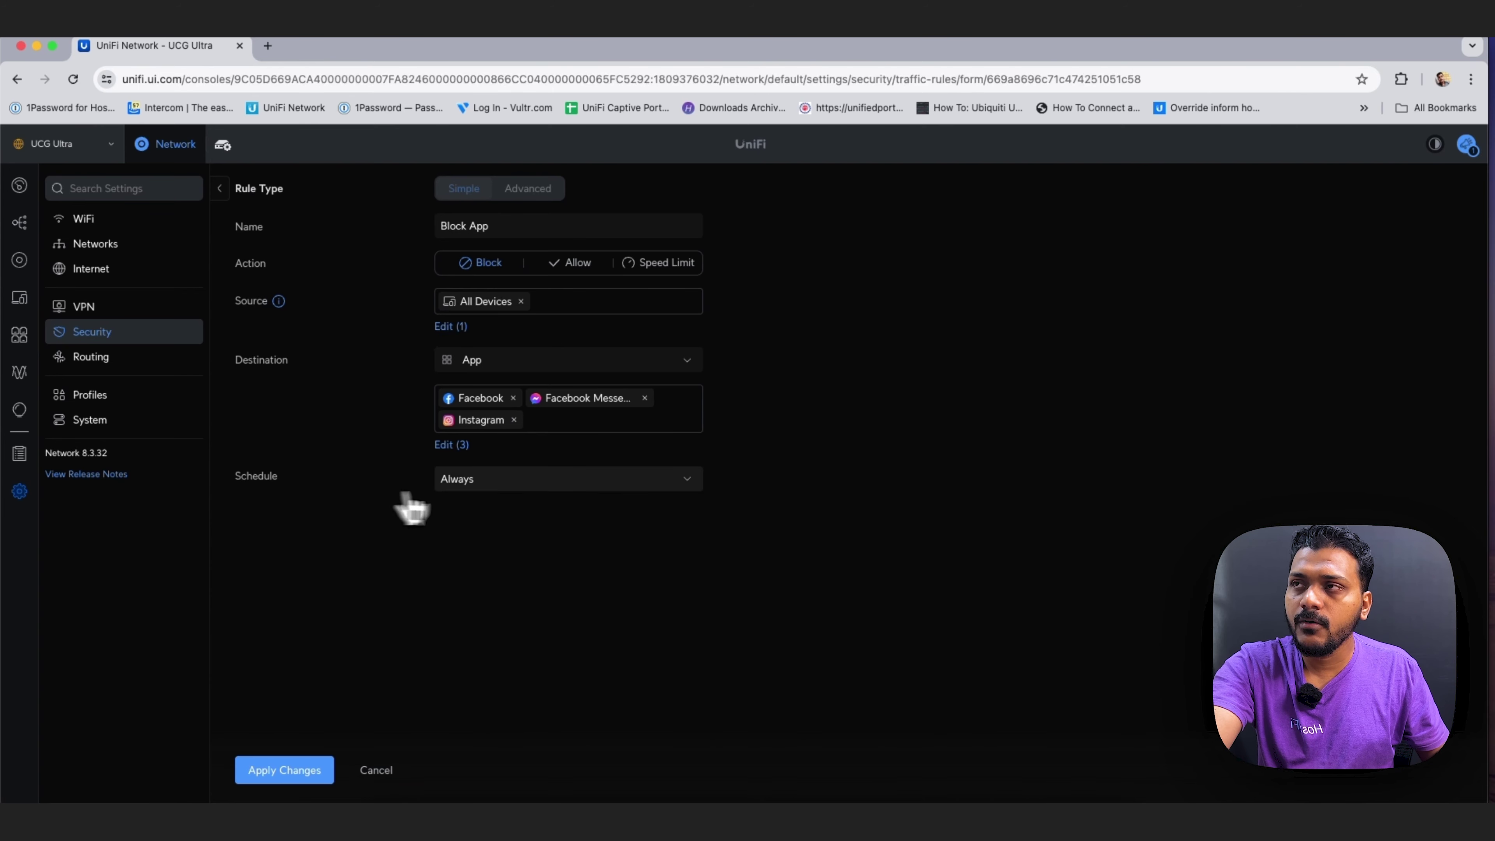
left_click(321, 772)
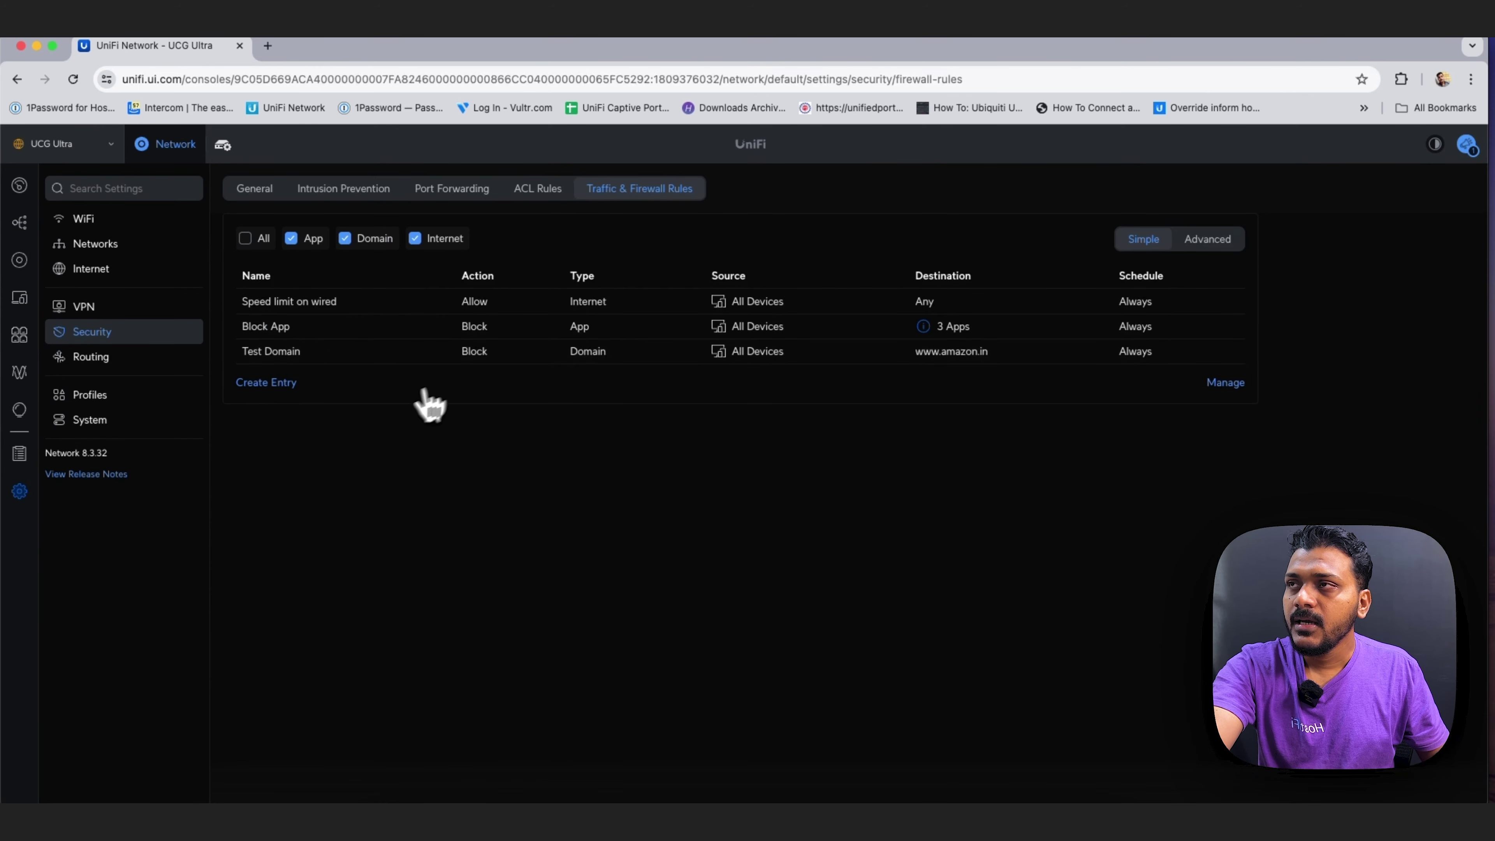
Open the Test Domain traffic rule and rename it "Block Domain"
left_click(436, 360)
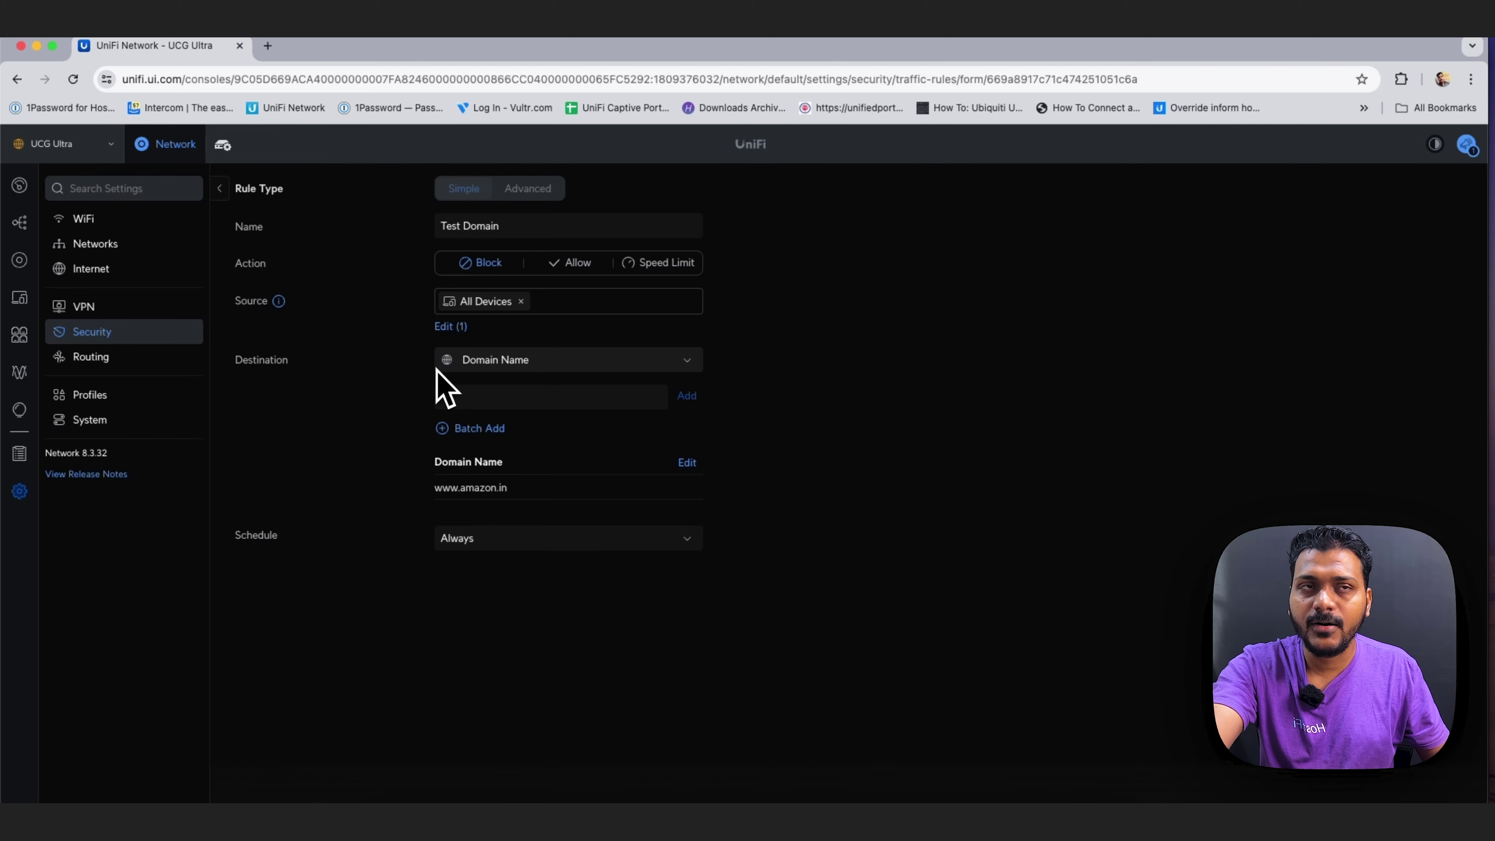
left_click(449, 226)
key("BackSpace")
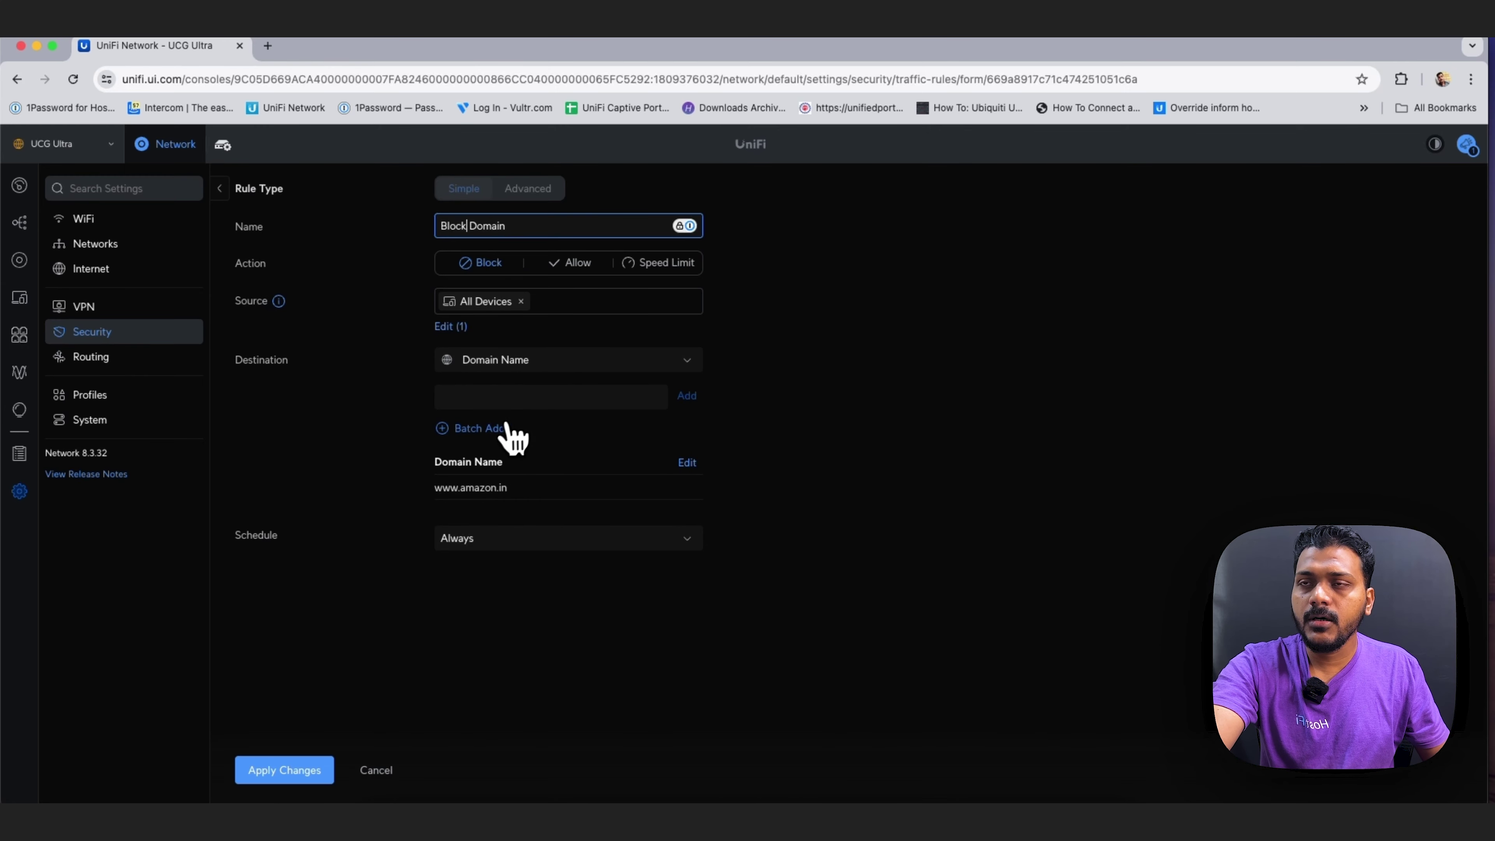
Review the batch domain entry form and the destination types without changing them, and save the Block Domain rule
left_click(492, 437)
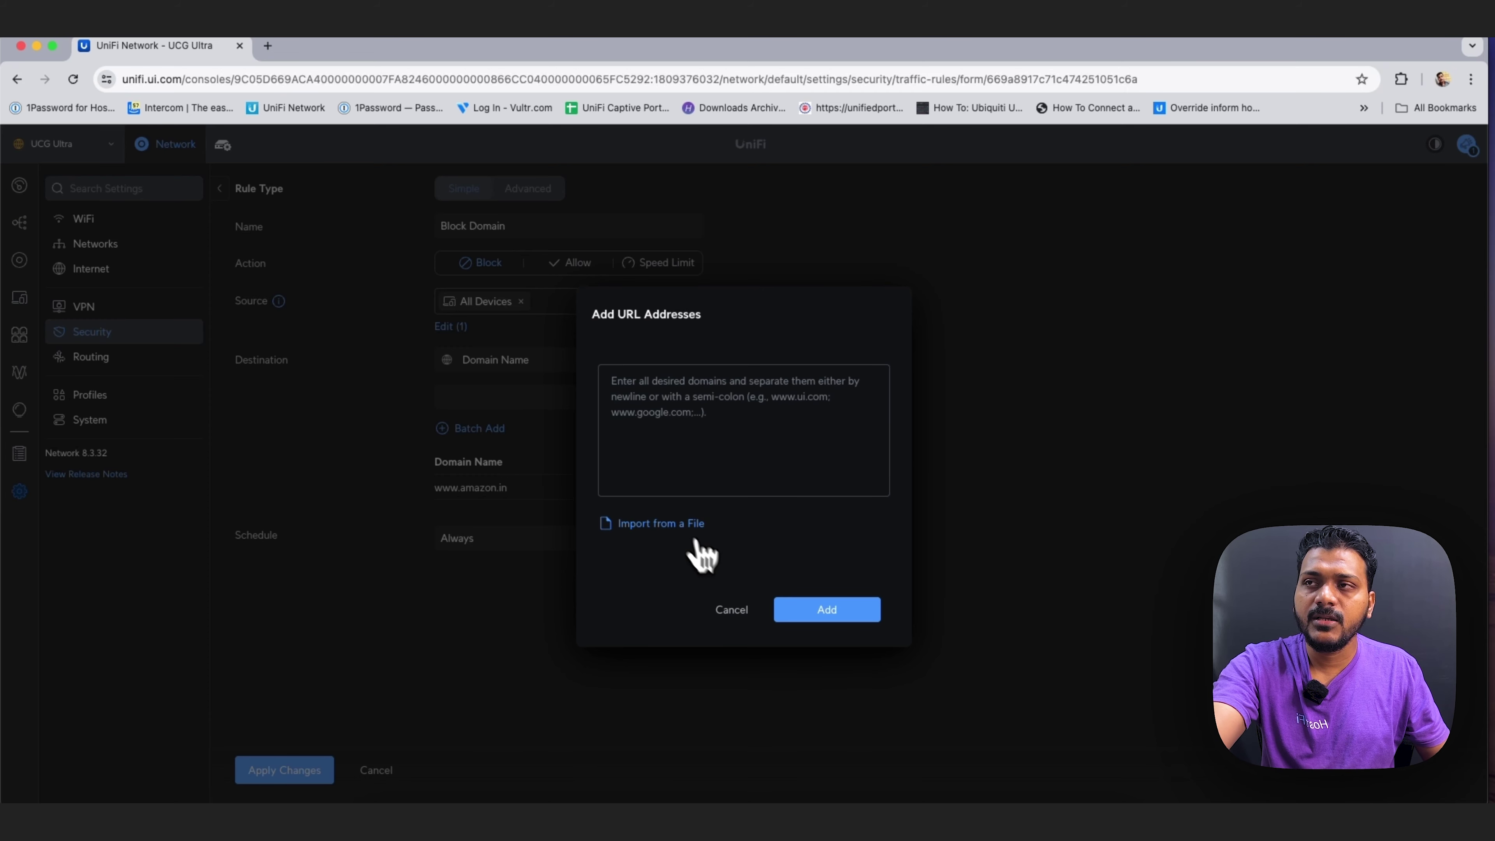
left_click(731, 610)
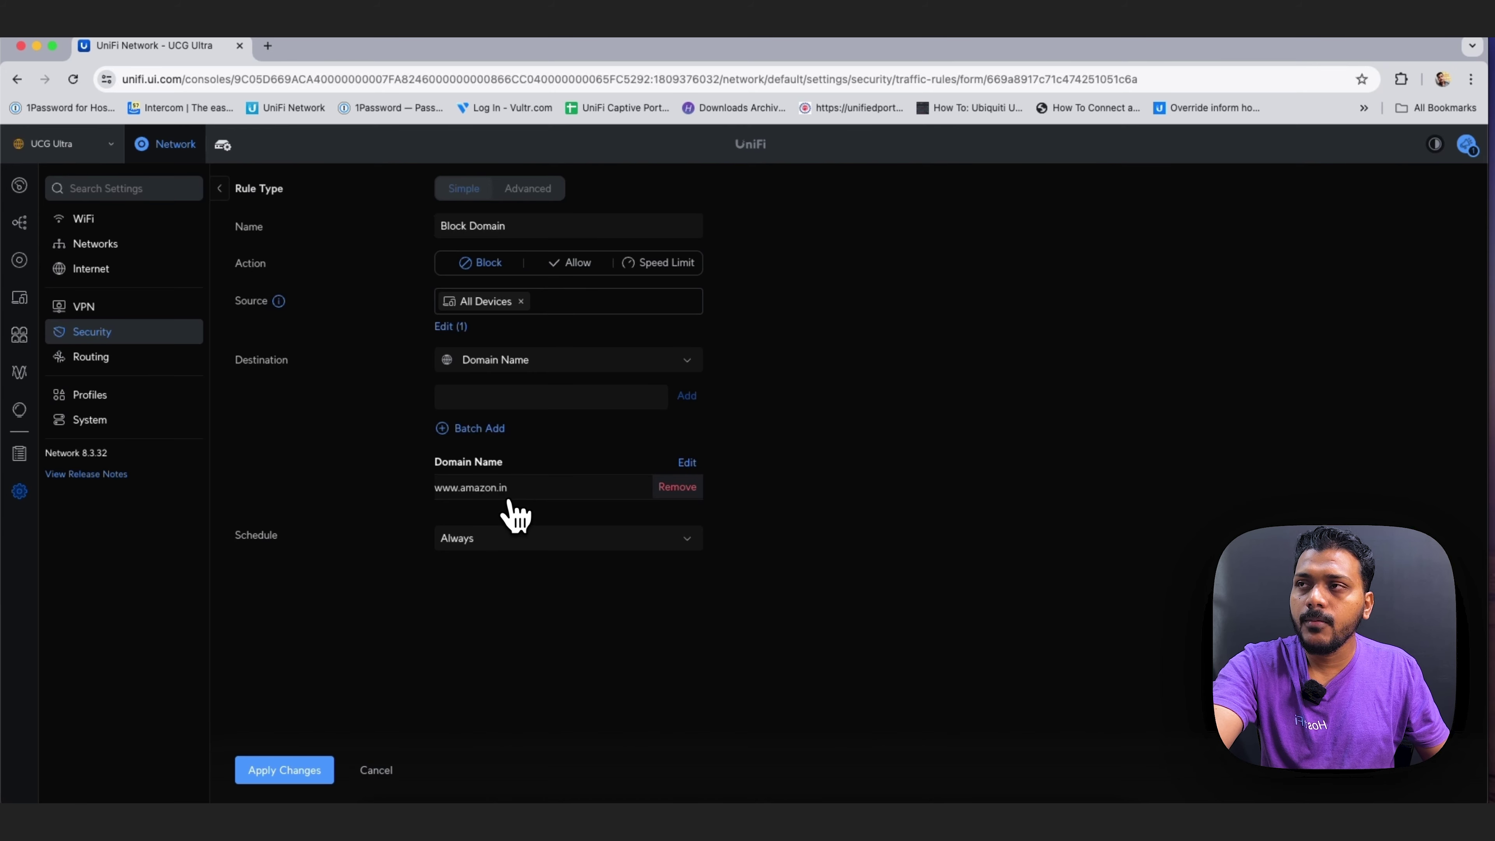
left_click(505, 368)
scroll(505, 471, "down", 2)
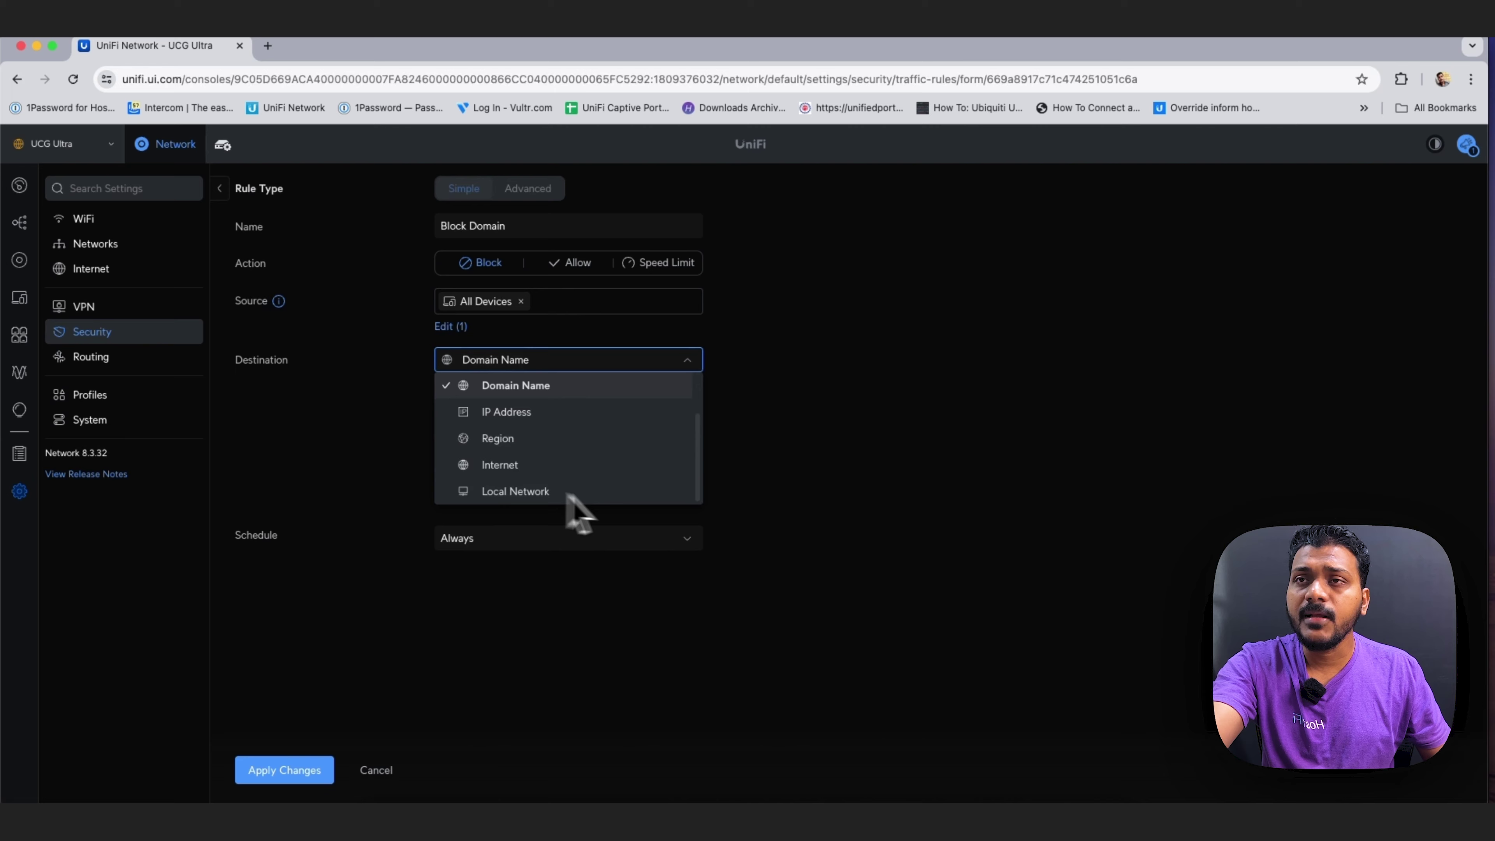
left_click(747, 671)
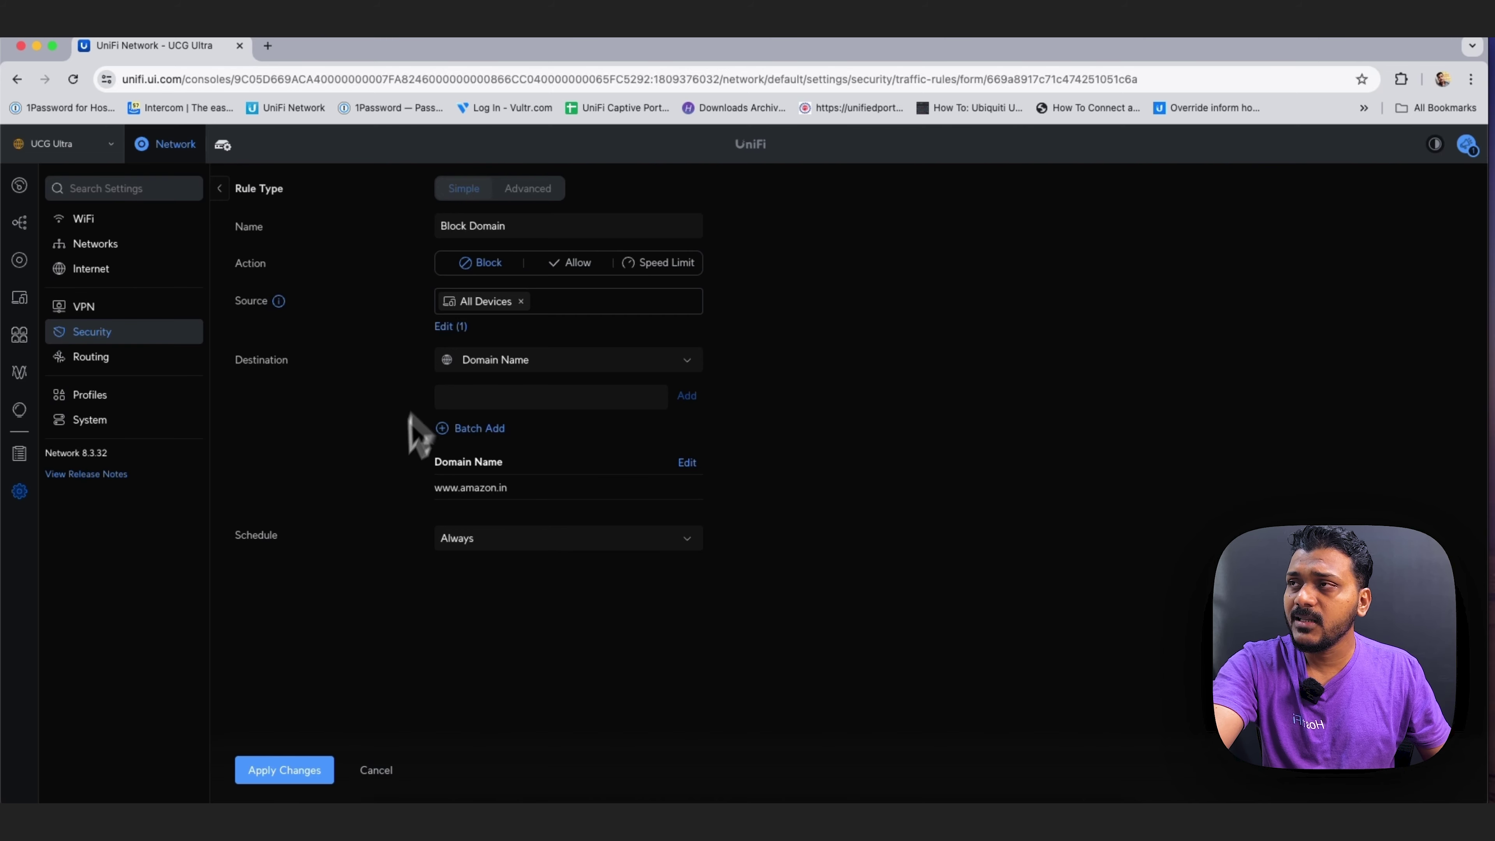
left_click(311, 773)
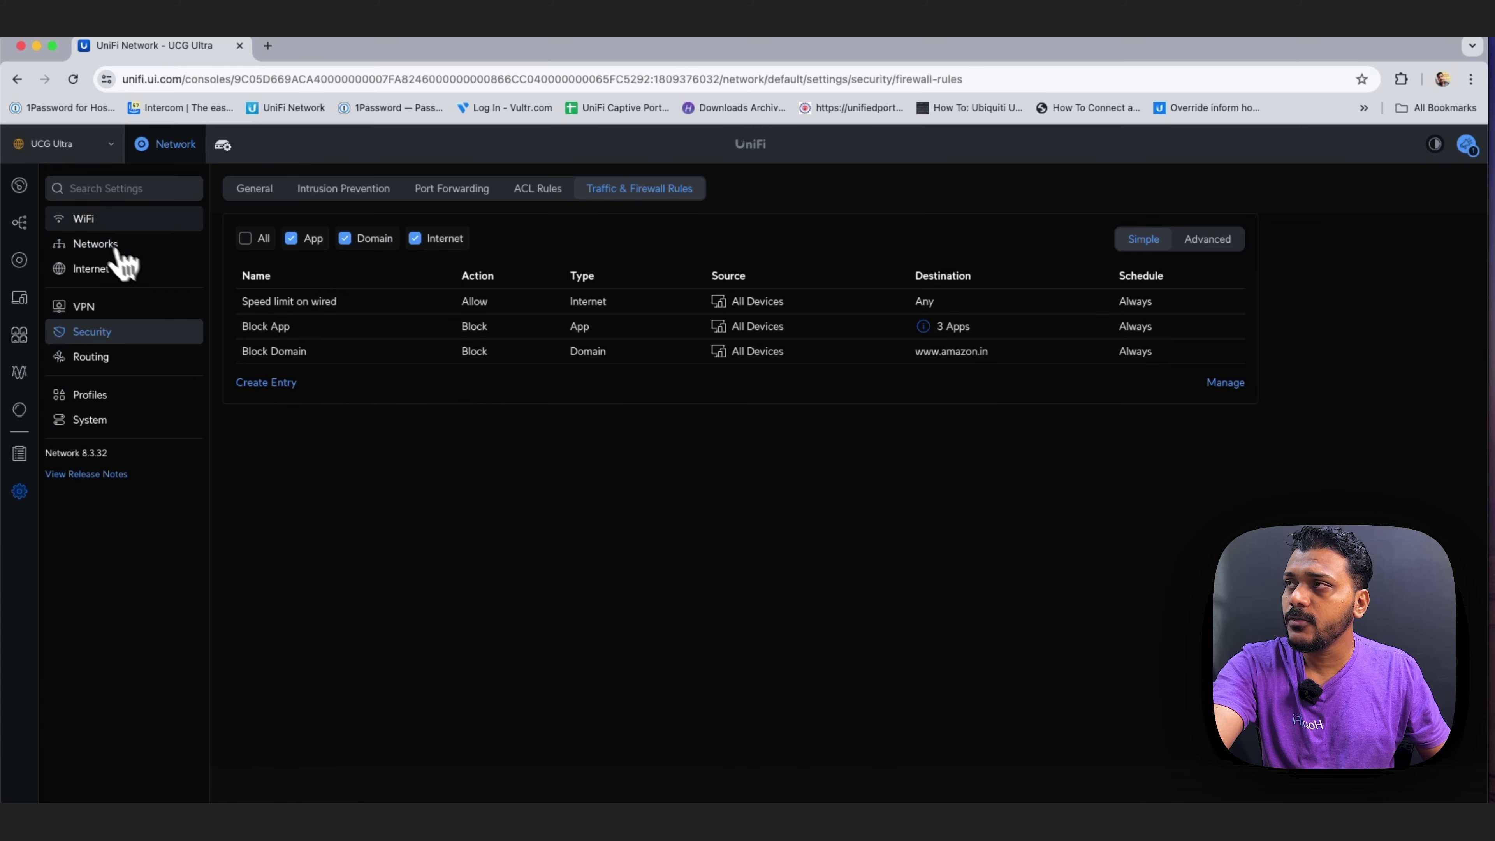
Examine the advanced settings of the WiFi test network, including WiFi Speed Limit and Security Protocol, without changing them
left_click(109, 223)
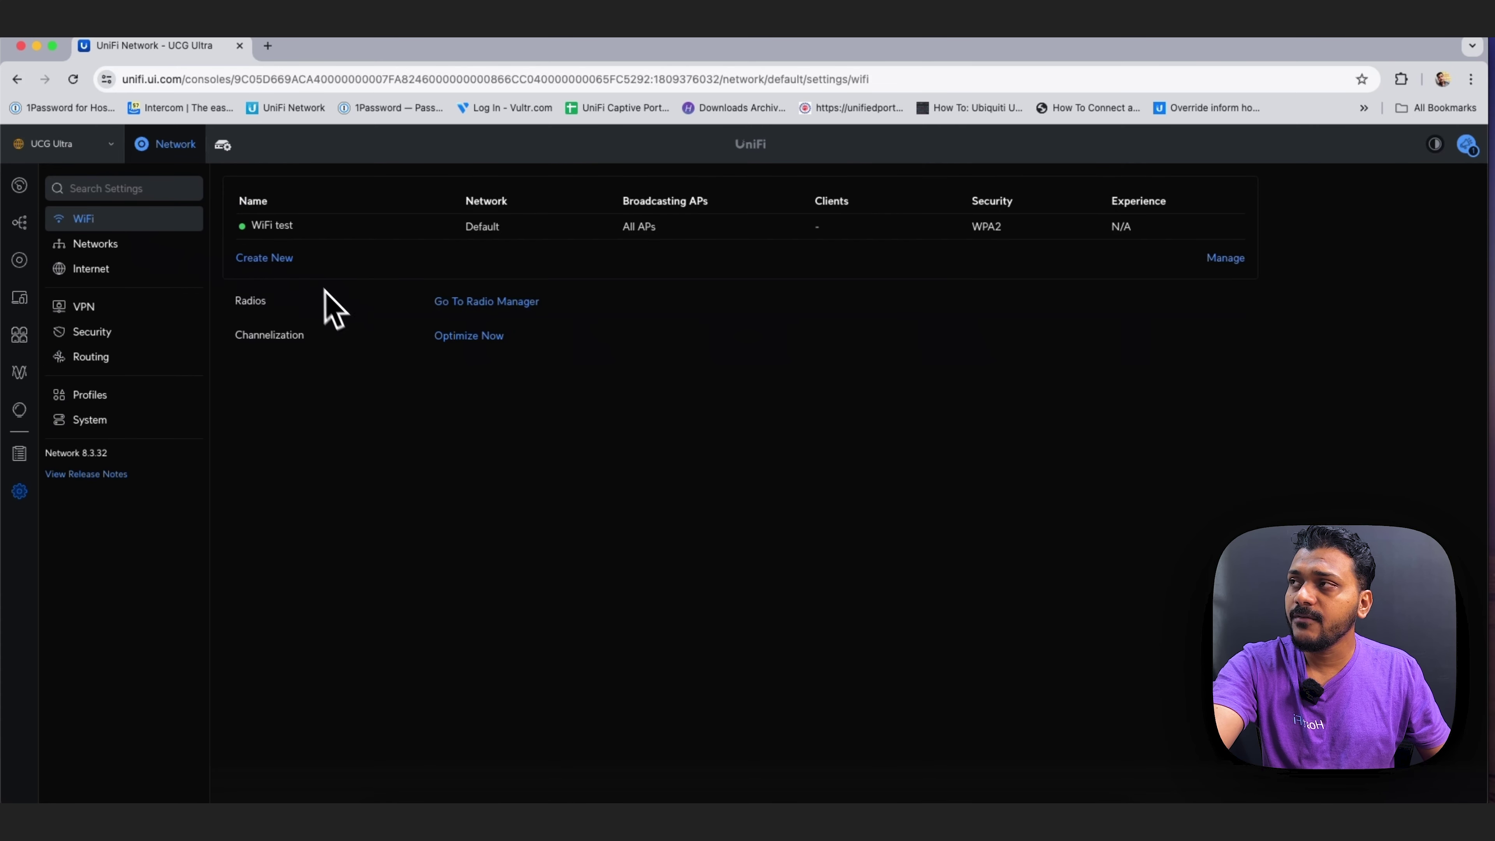
left_click(311, 230)
scroll(677, 414, "down", 5)
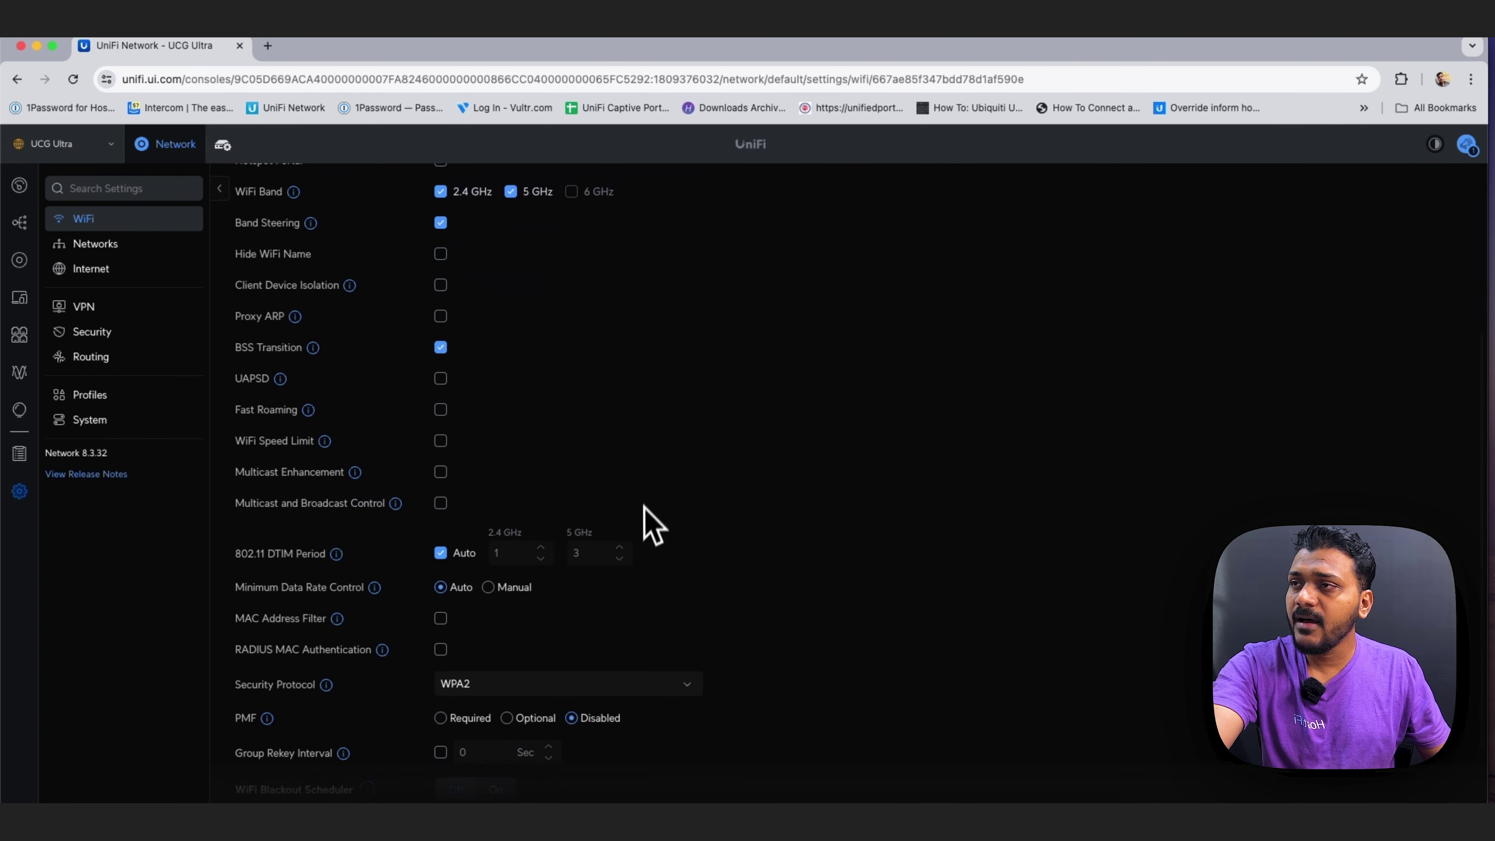
scroll(730, 574, "up", 4)
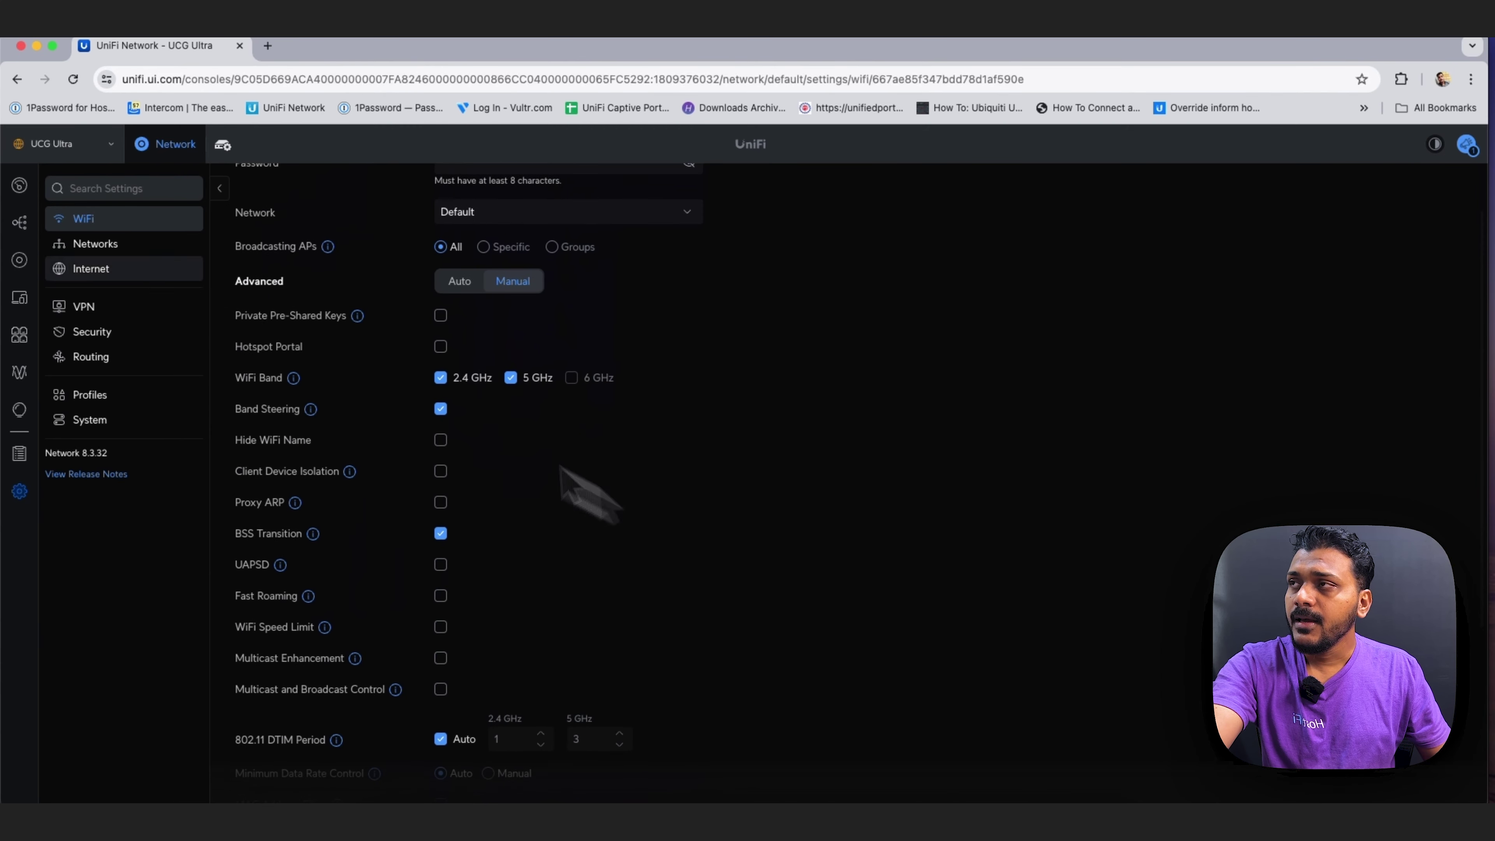
scroll(924, 538, "down", 1)
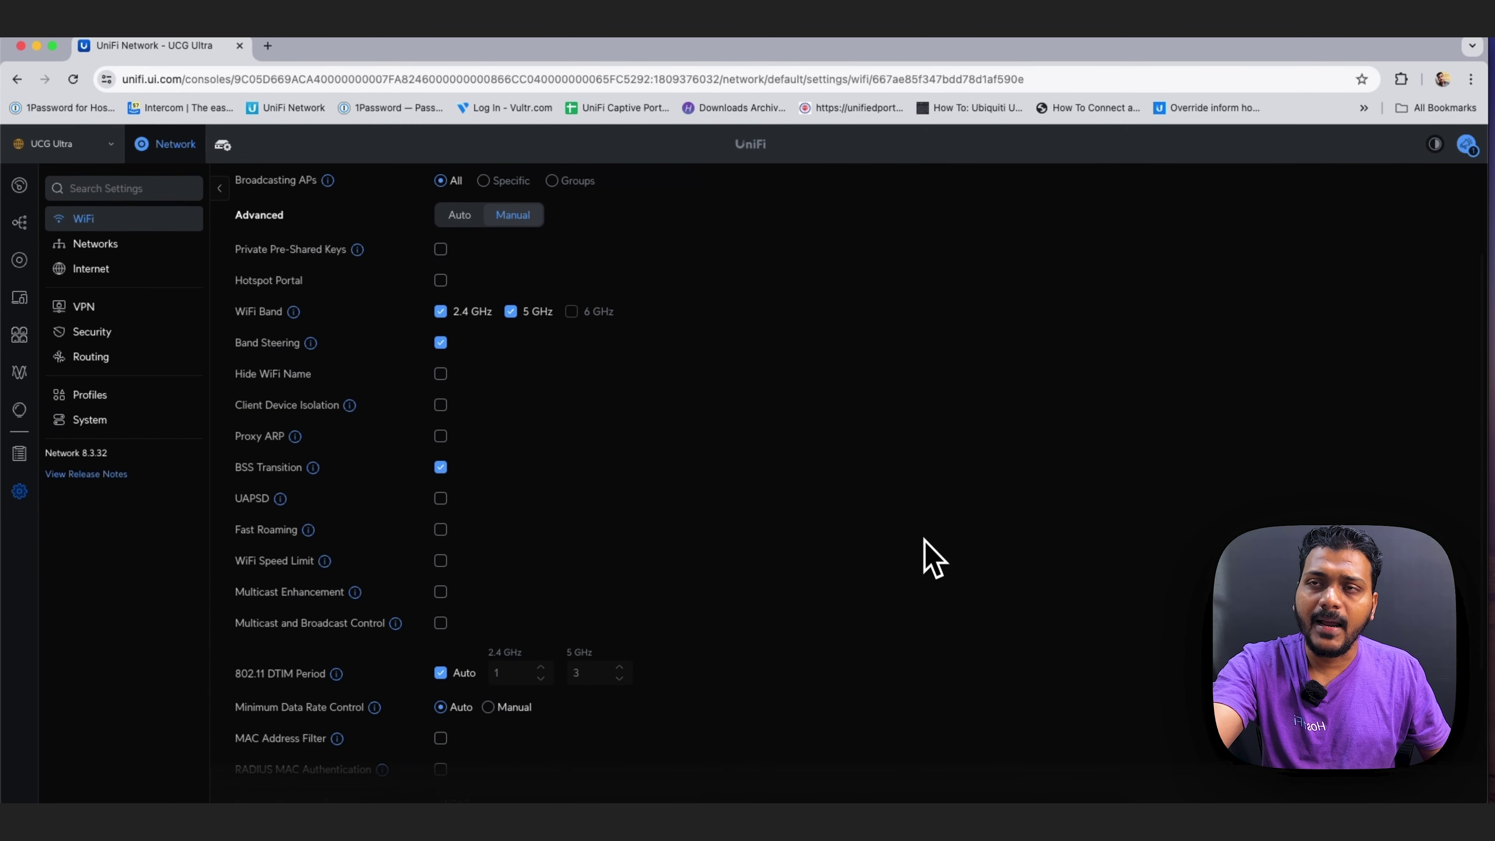
scroll(989, 589, "down", 1)
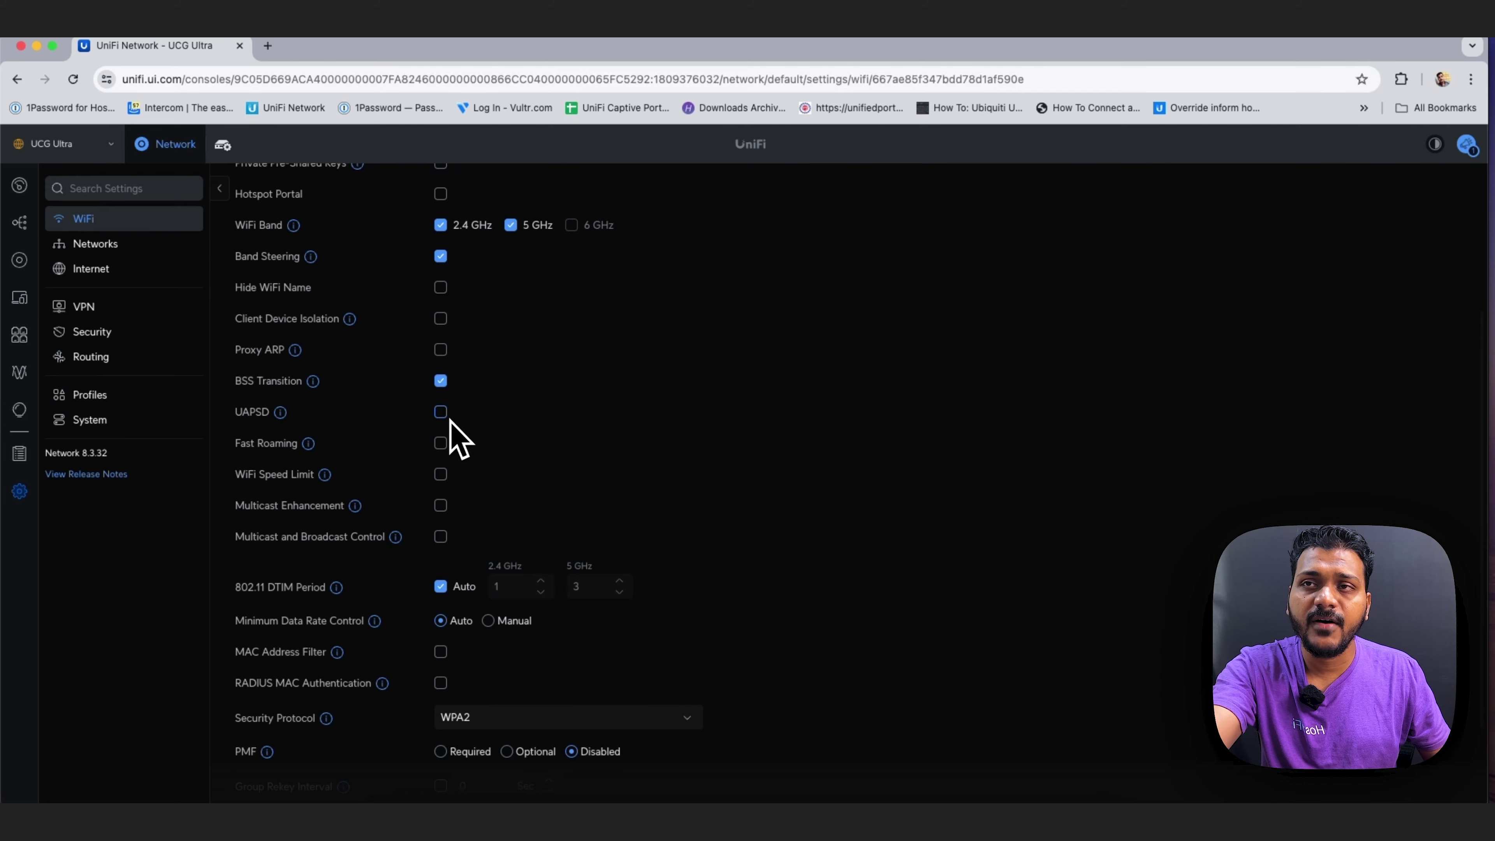
scroll(647, 730, "down", 1)
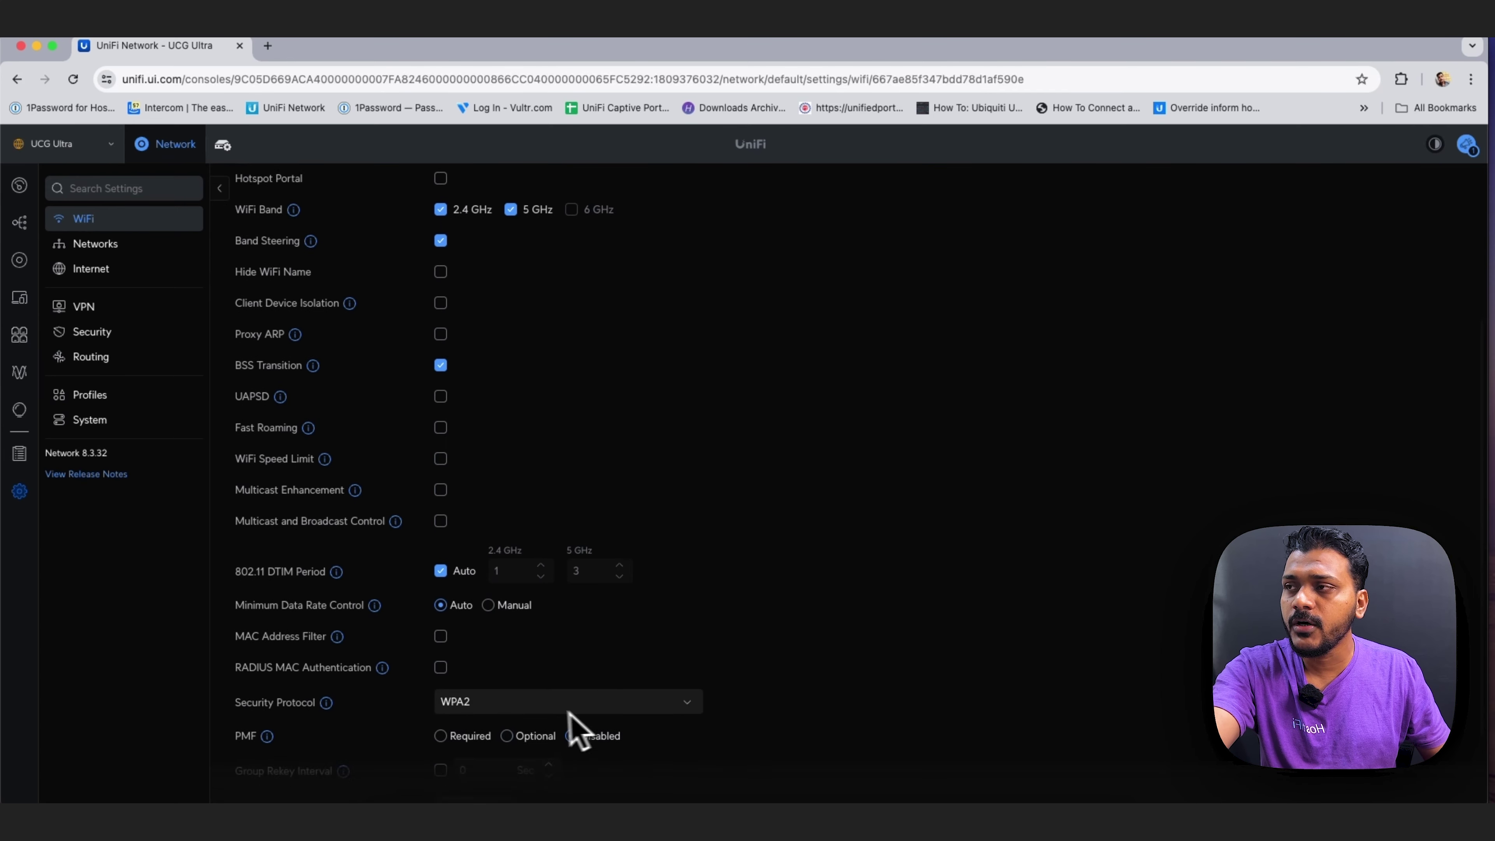
scroll(348, 589, "up", 1)
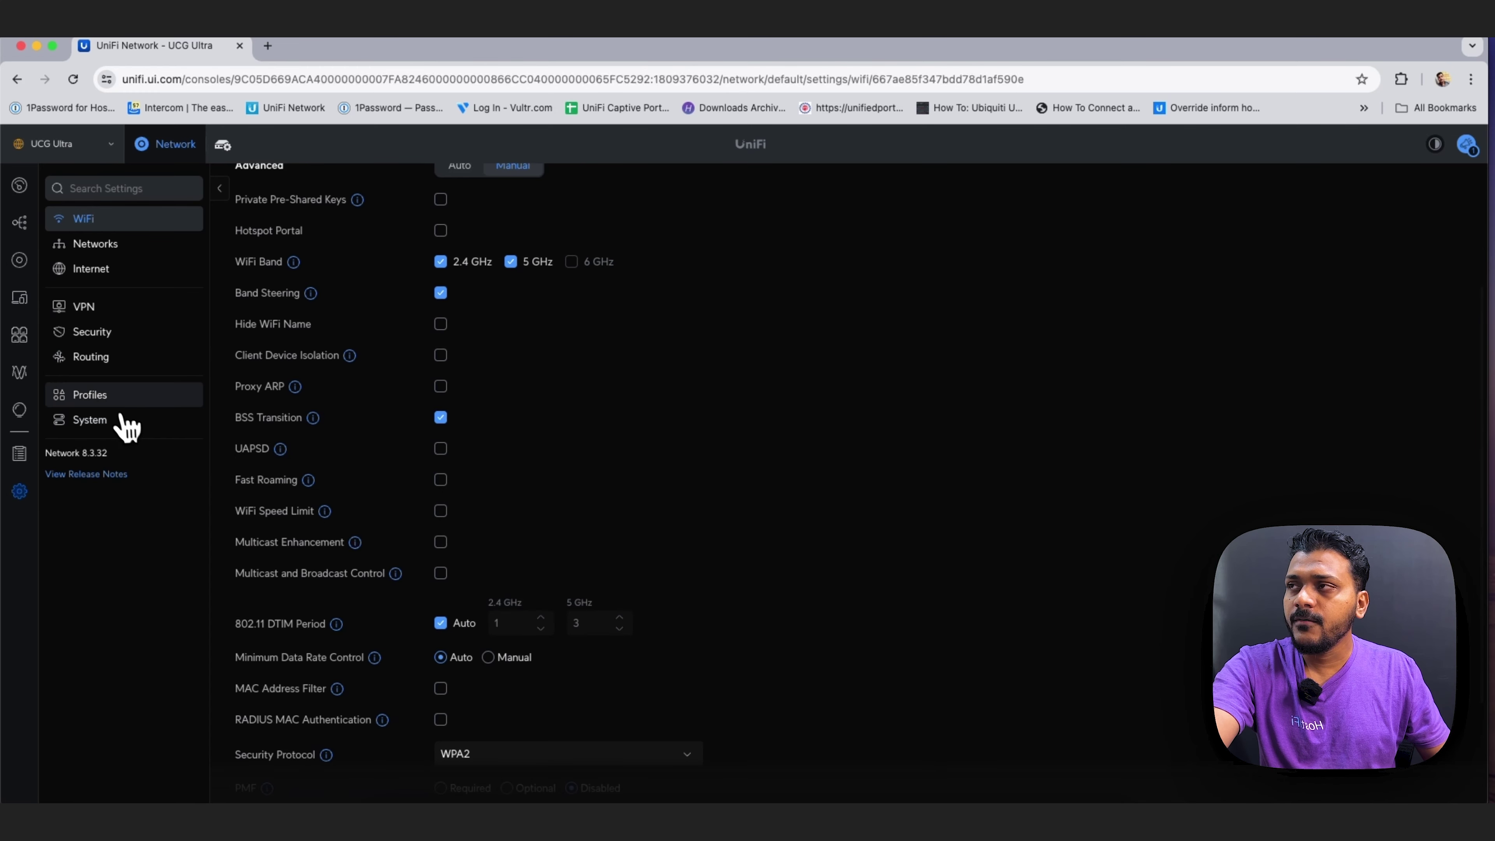
Review the WiFi Speed Limit profiles and the general security settings, and return to the WiFi networks list
left_click(112, 400)
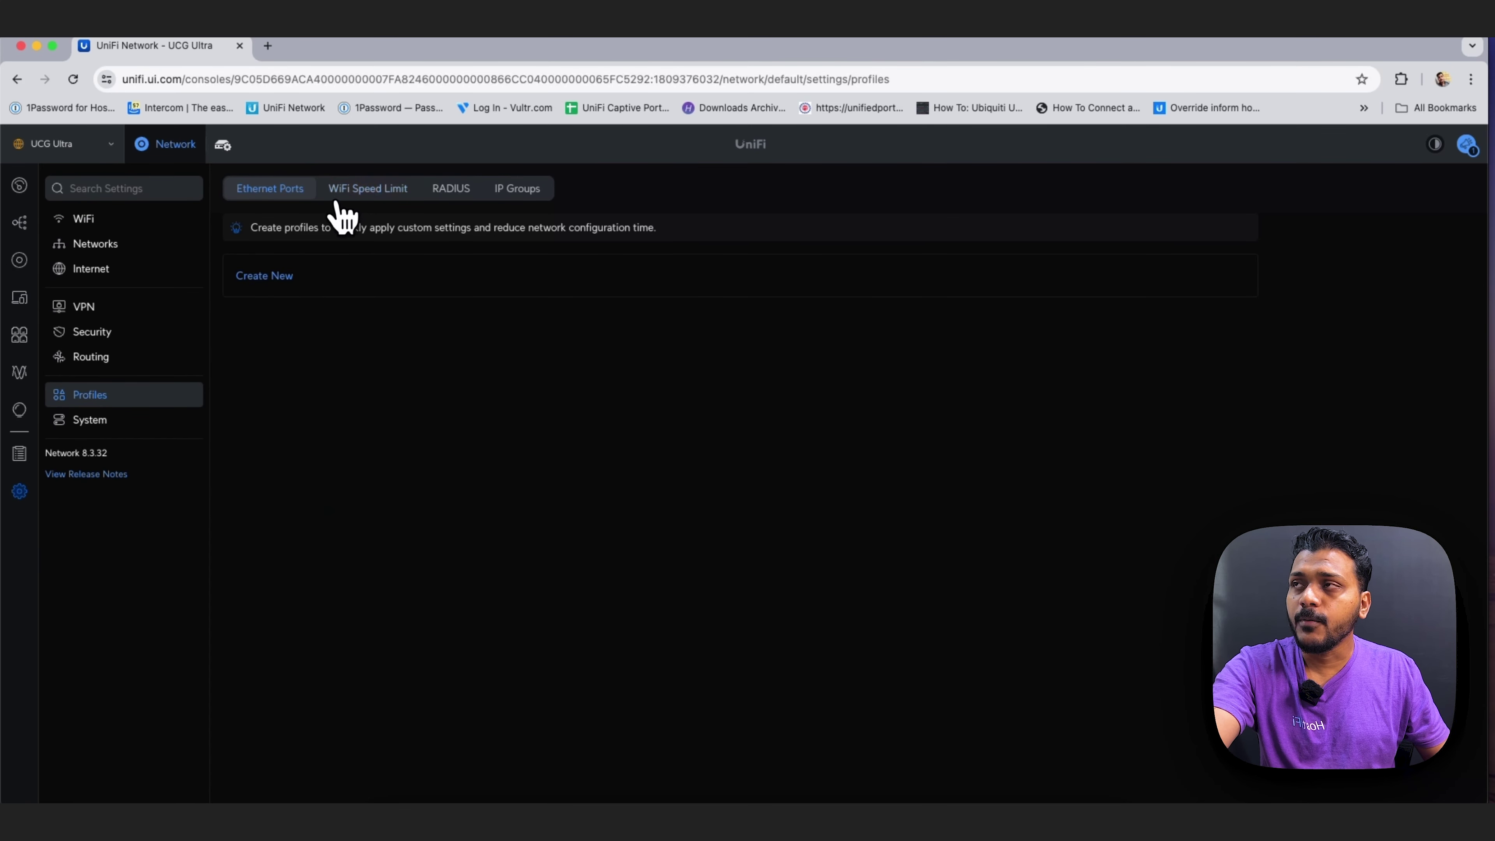
left_click(370, 197)
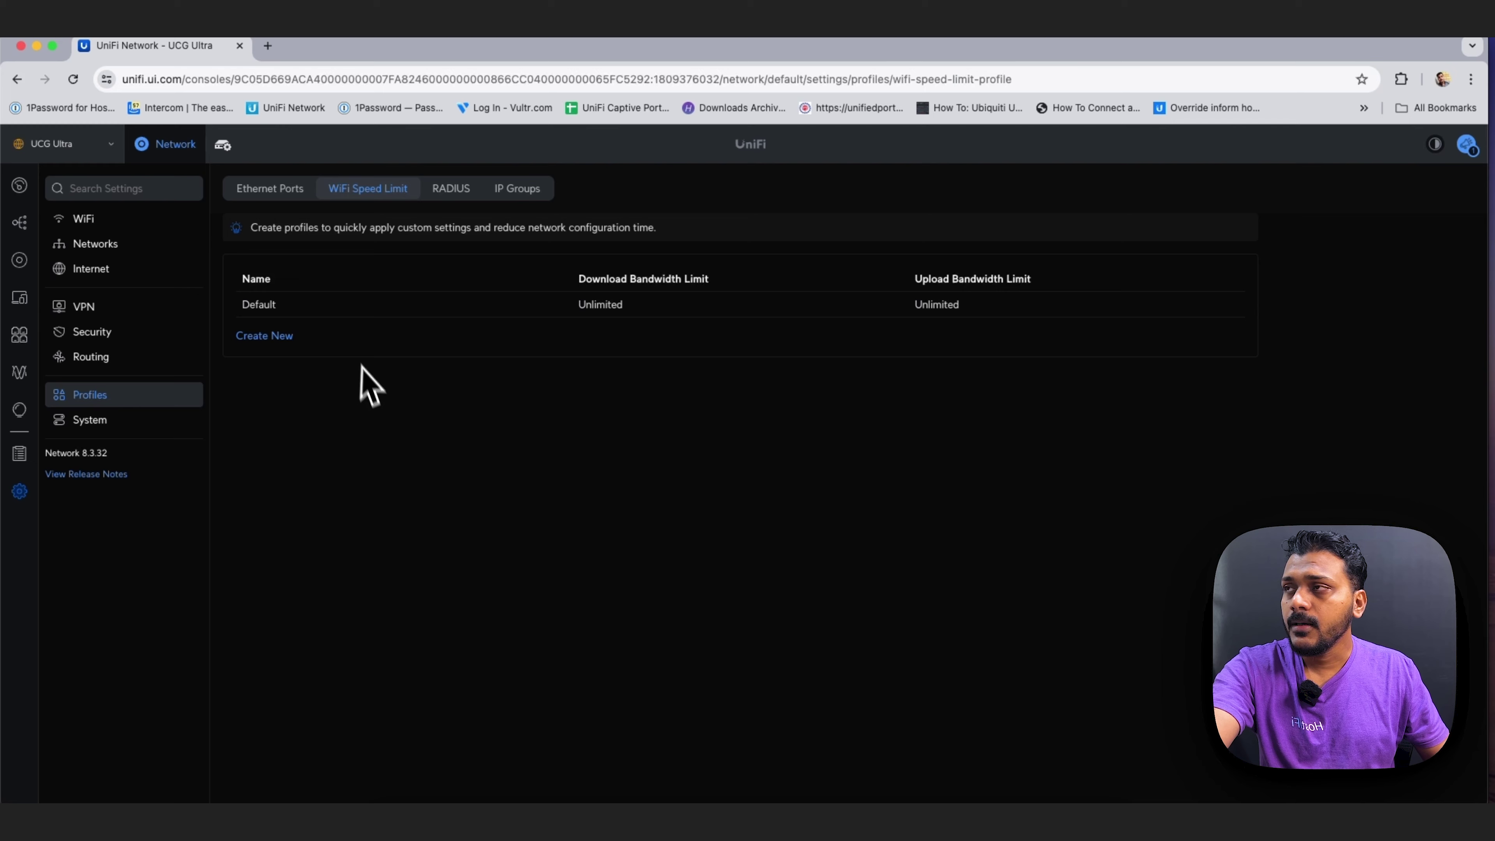
left_click(131, 334)
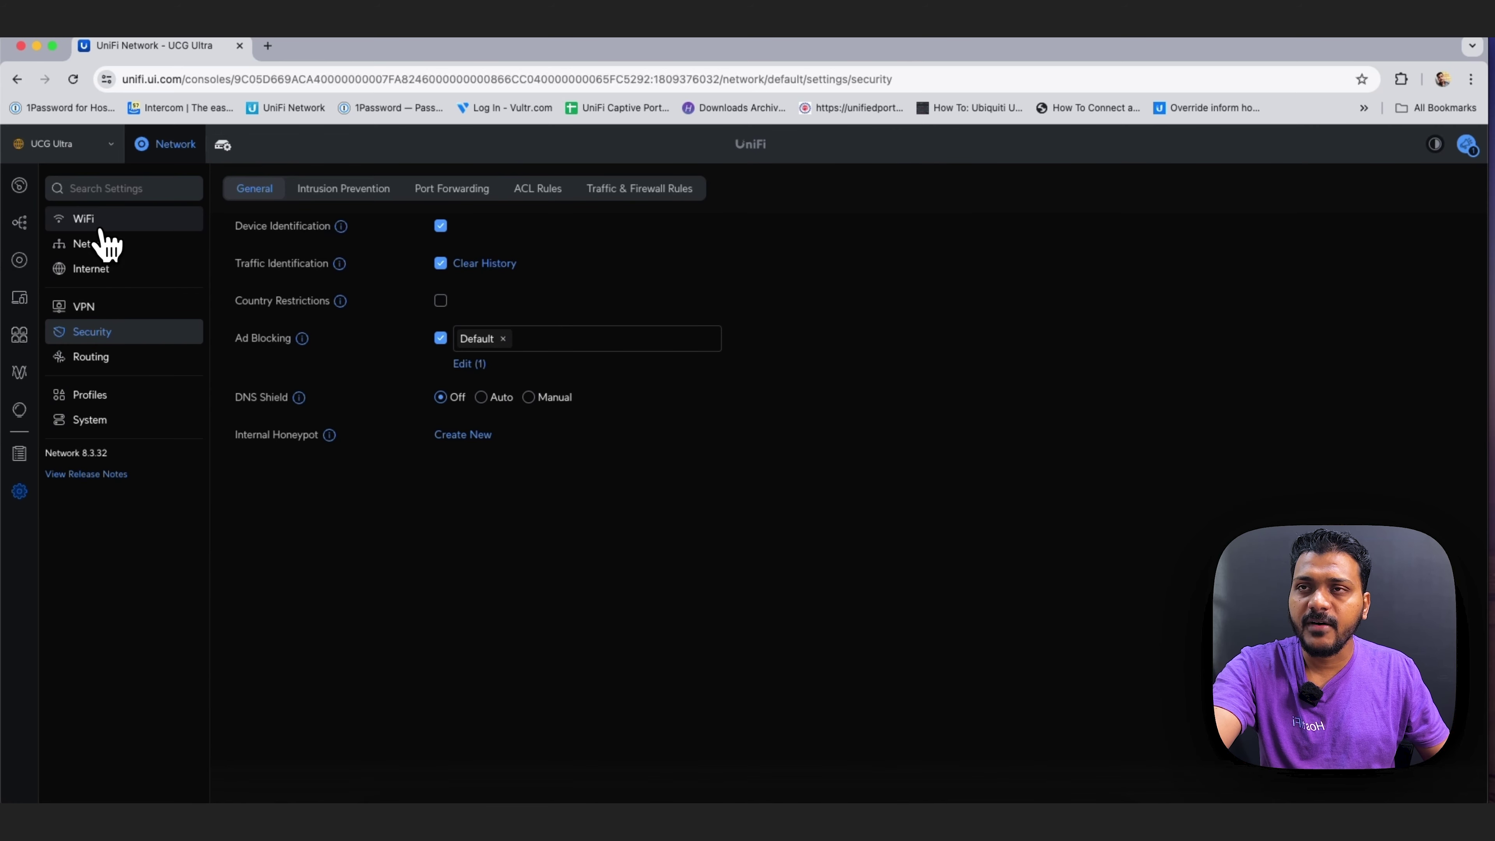
left_click(89, 219)
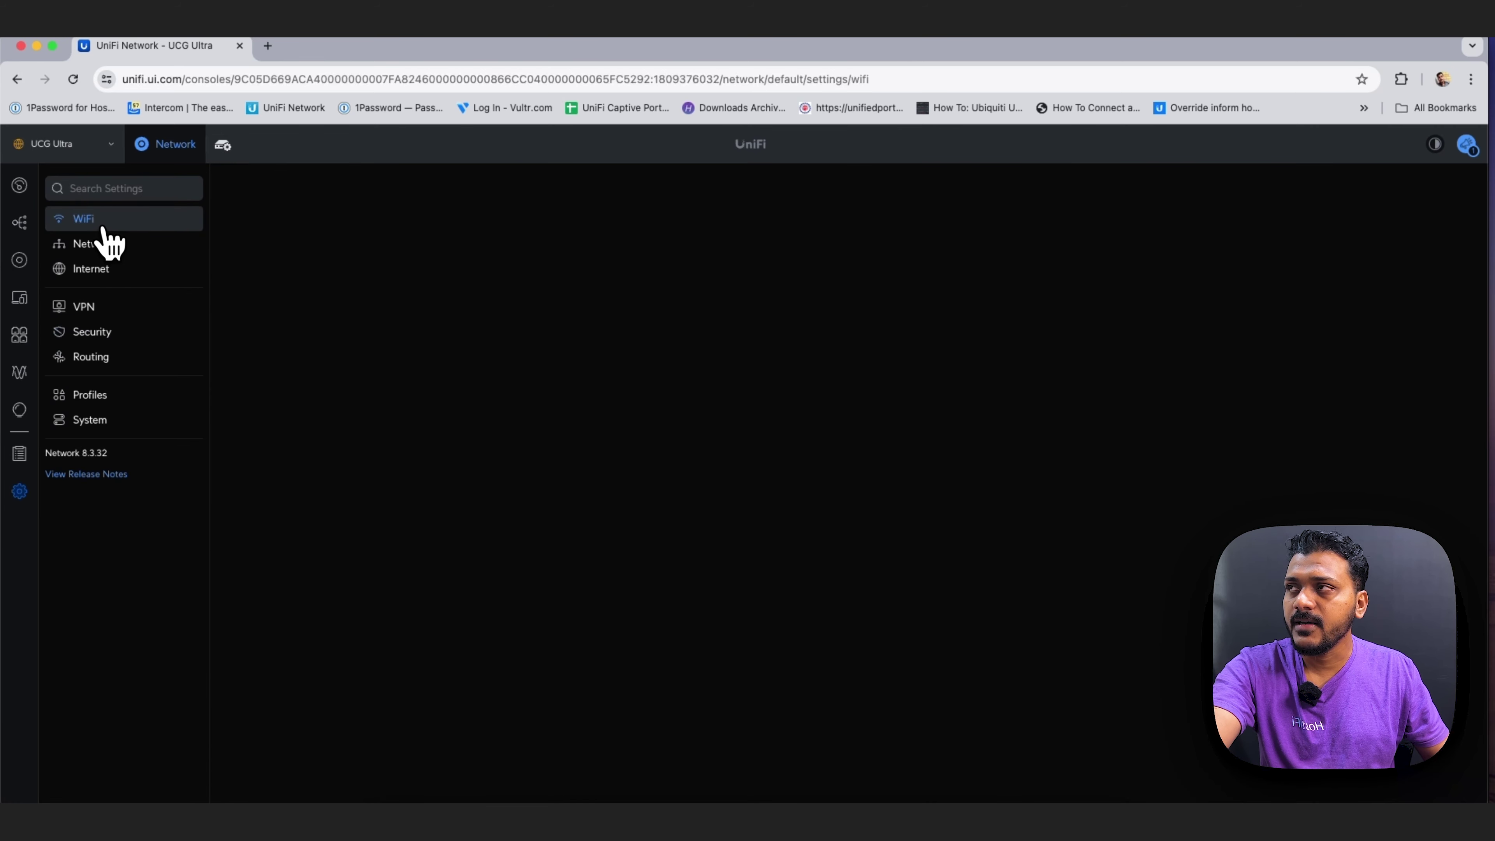
Find the UCG Ultra in the UniFi devices list and view its ports in Port Manager
left_click(21, 262)
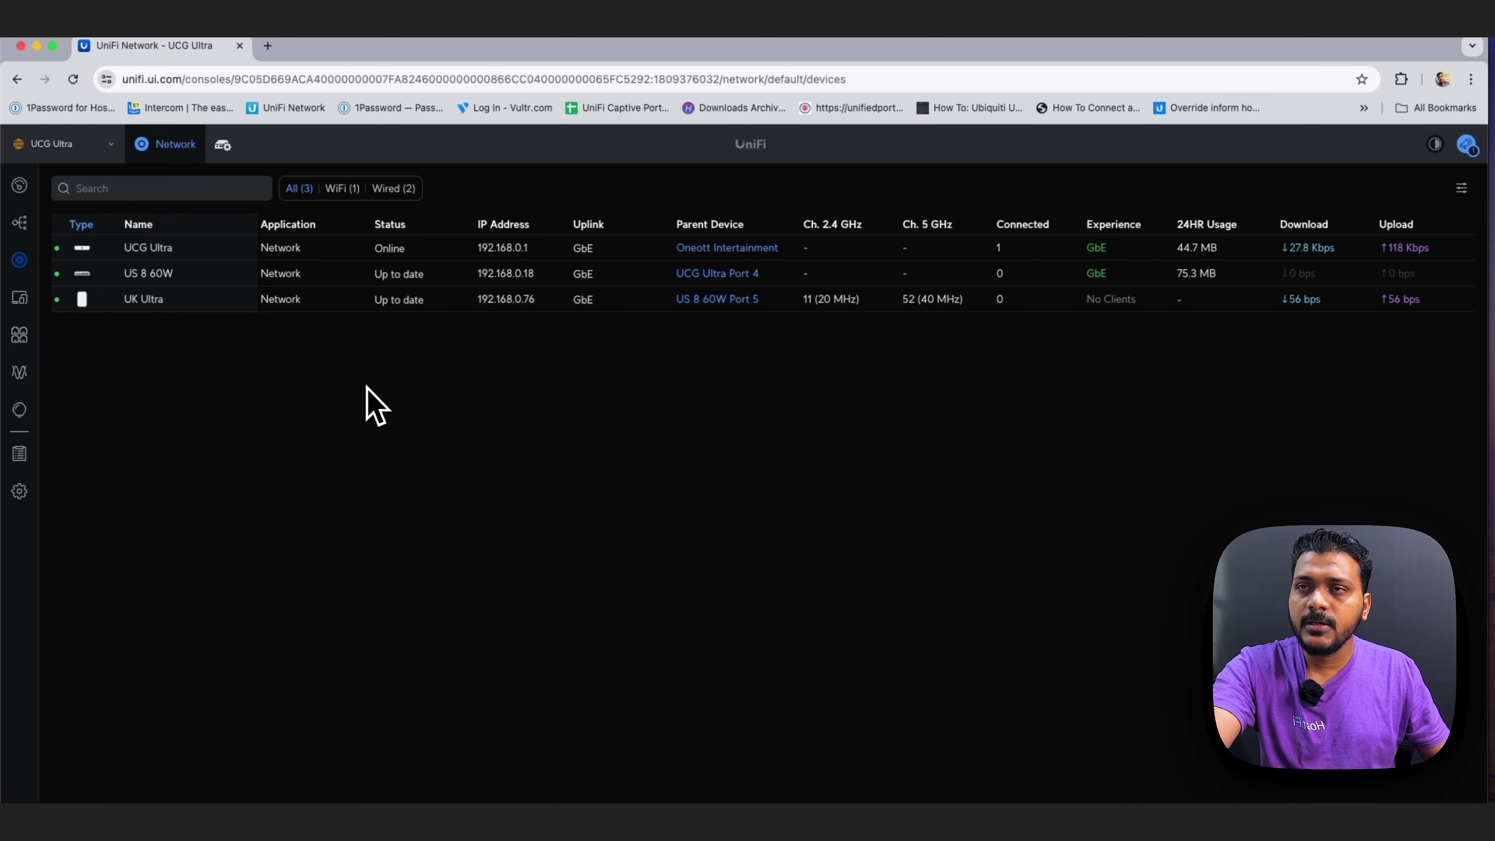
left_click(217, 253)
left_click(1345, 403)
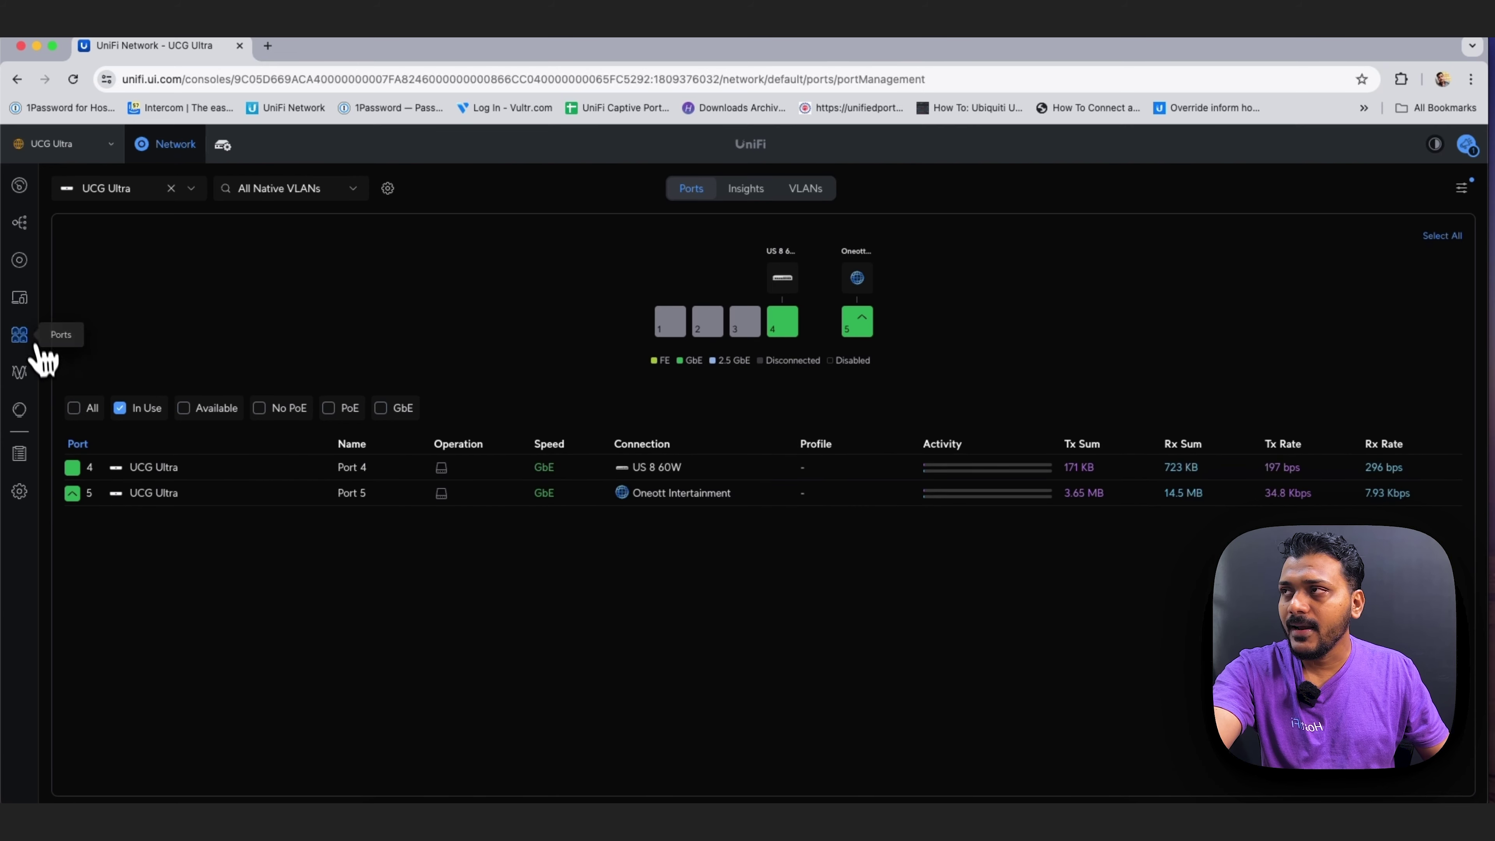
Examine the settings of Port 2 on the UCG Ultra and the details of the wired client connected to it
left_click(20, 259)
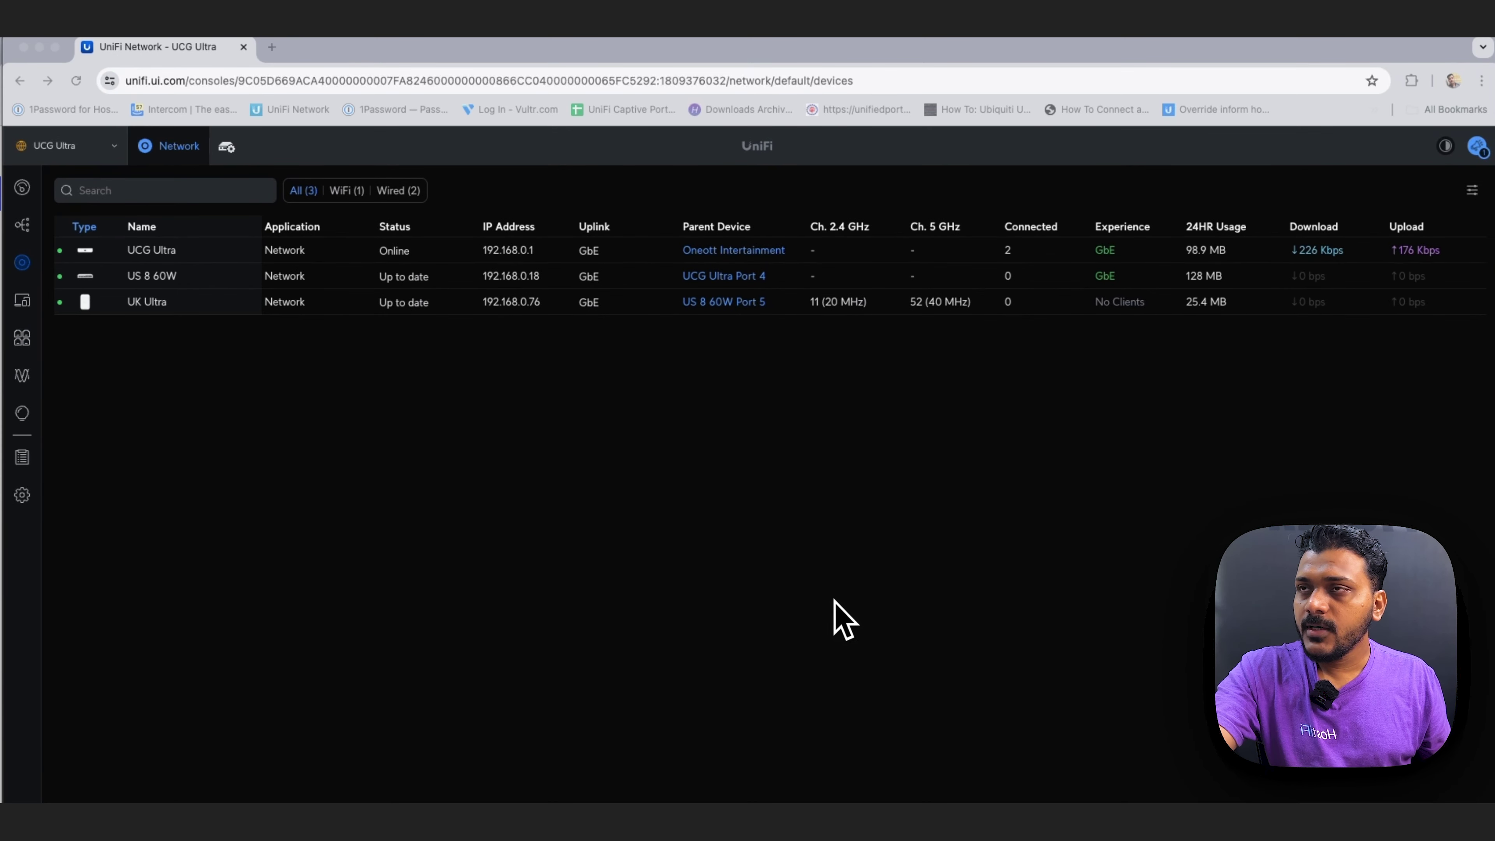
left_click(268, 259)
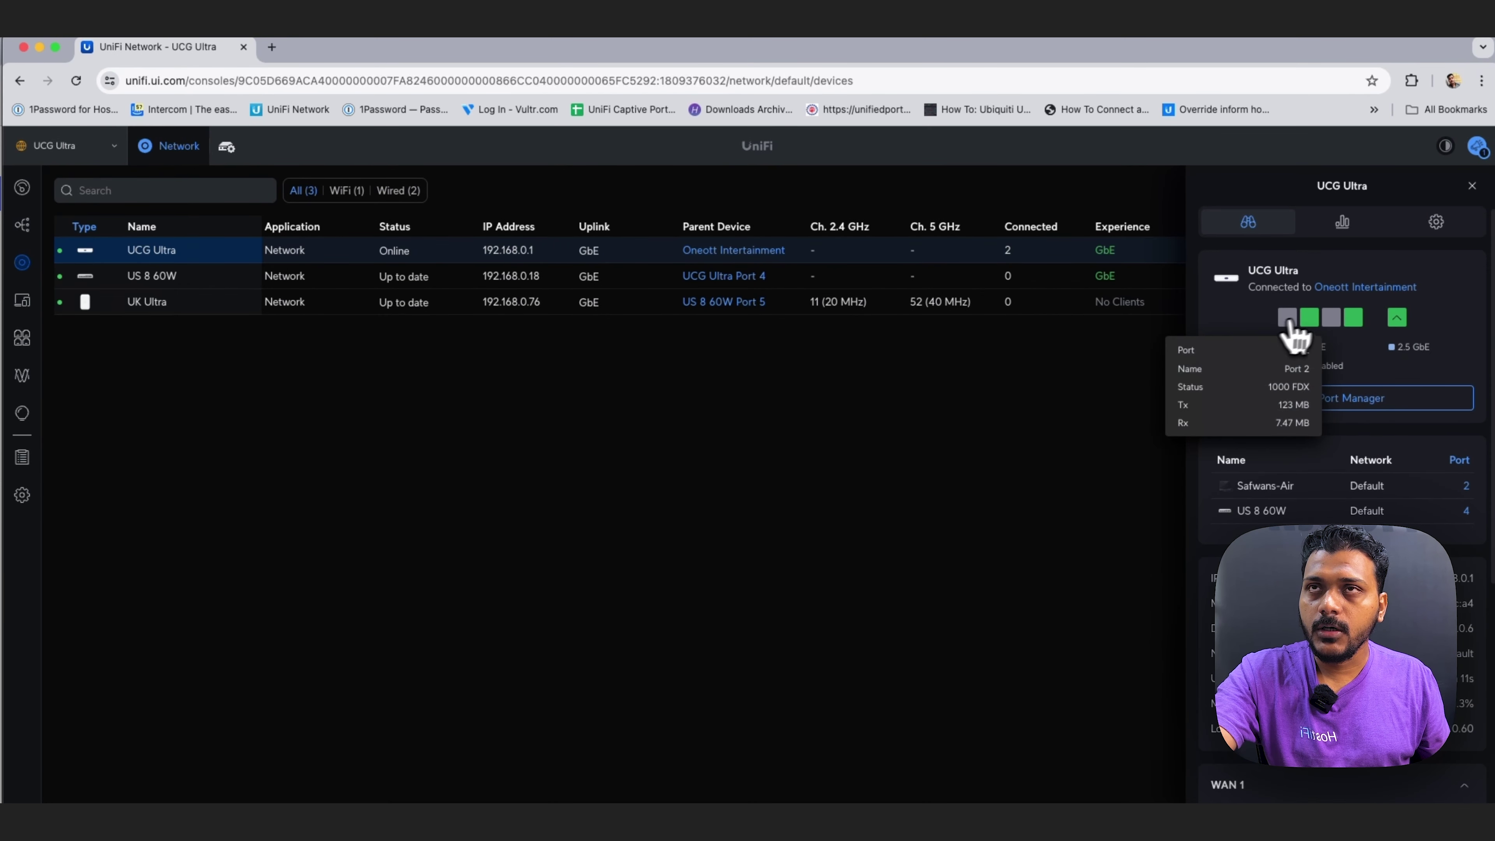
left_click(1324, 399)
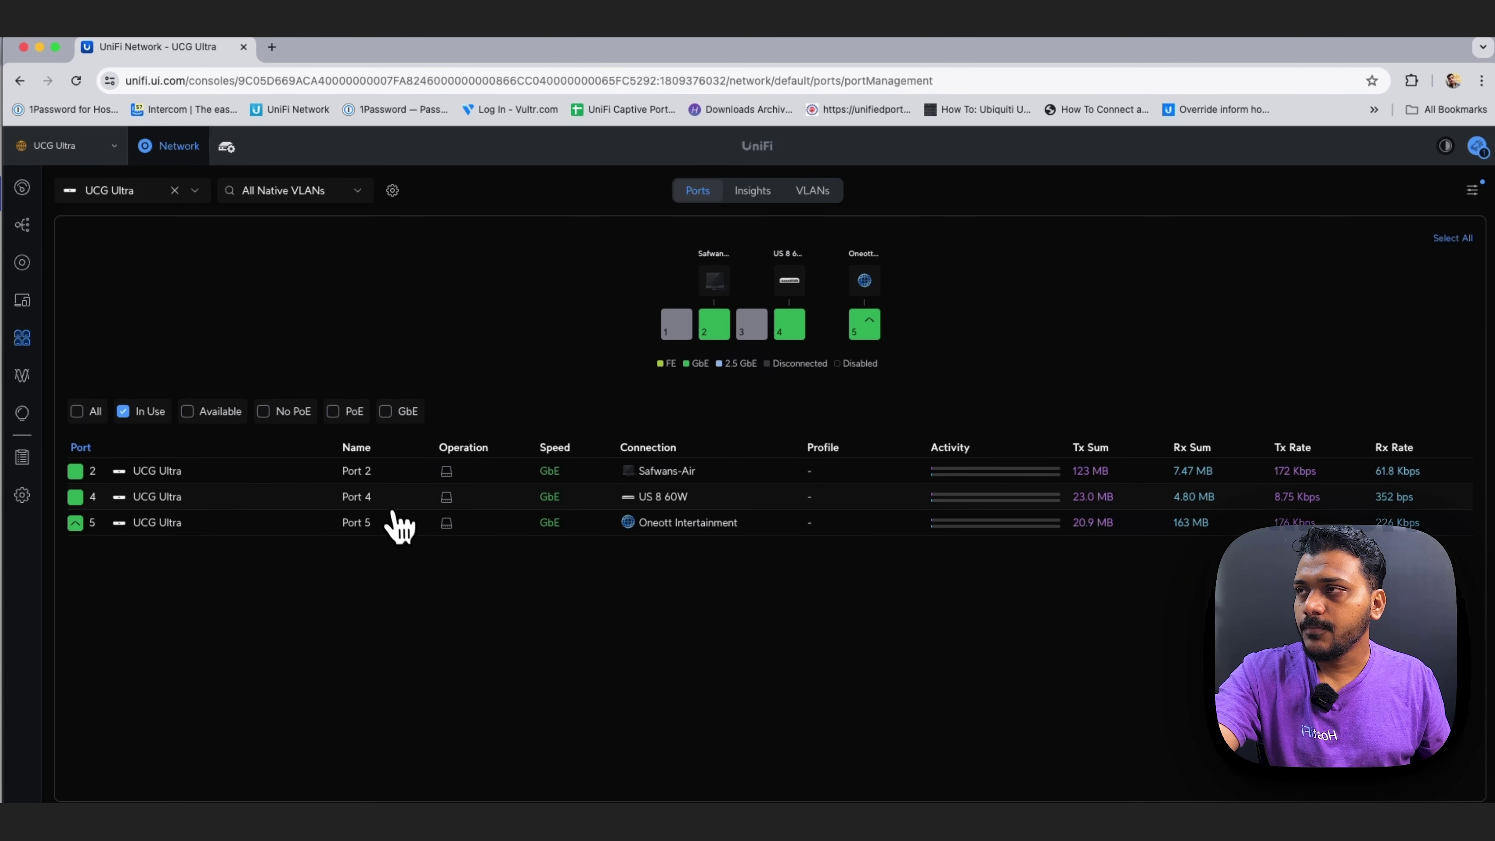
left_click(388, 481)
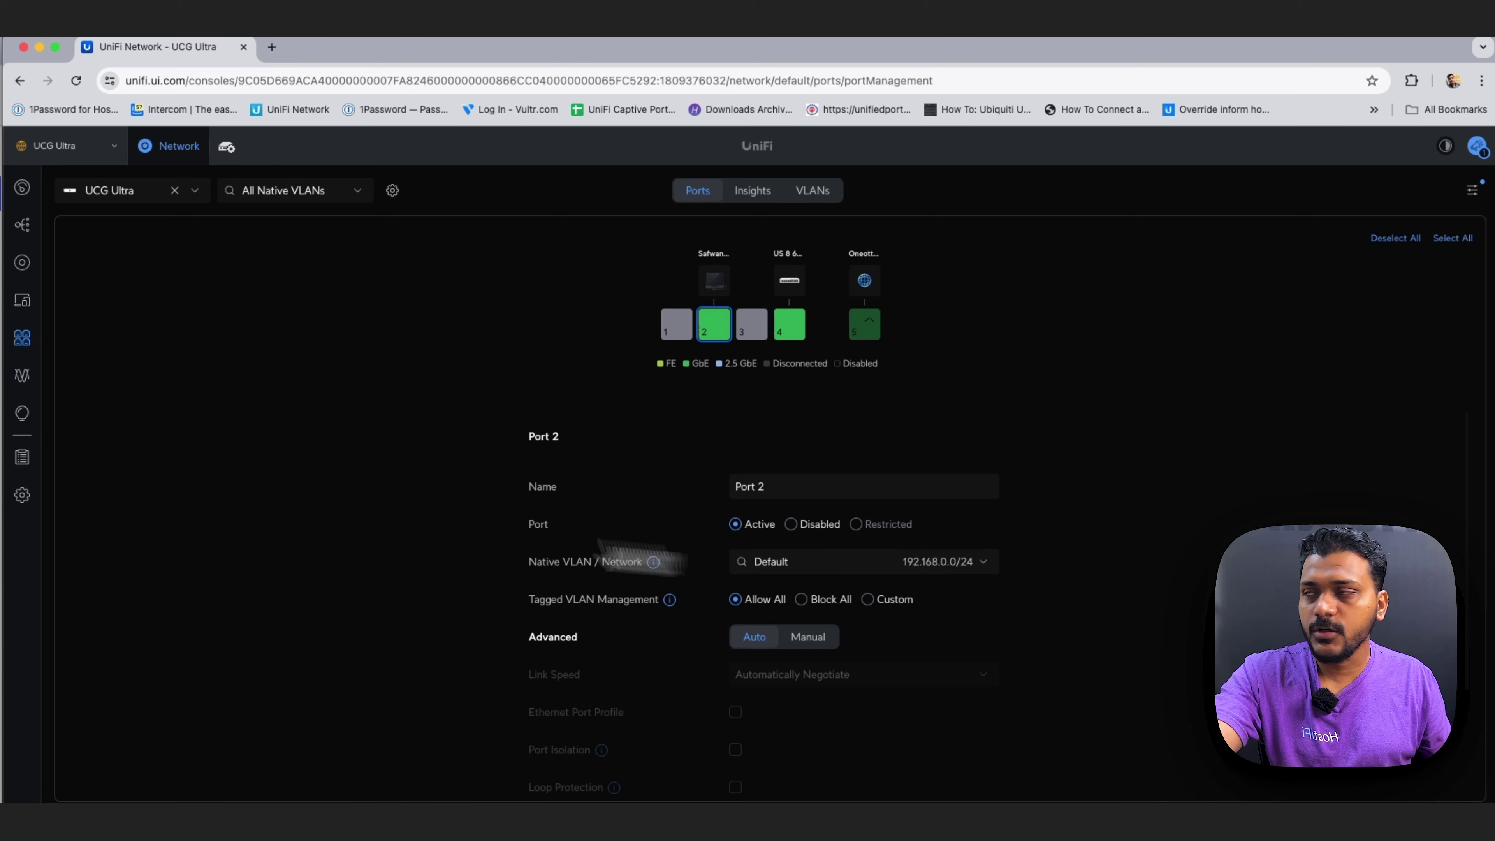
left_click(29, 306)
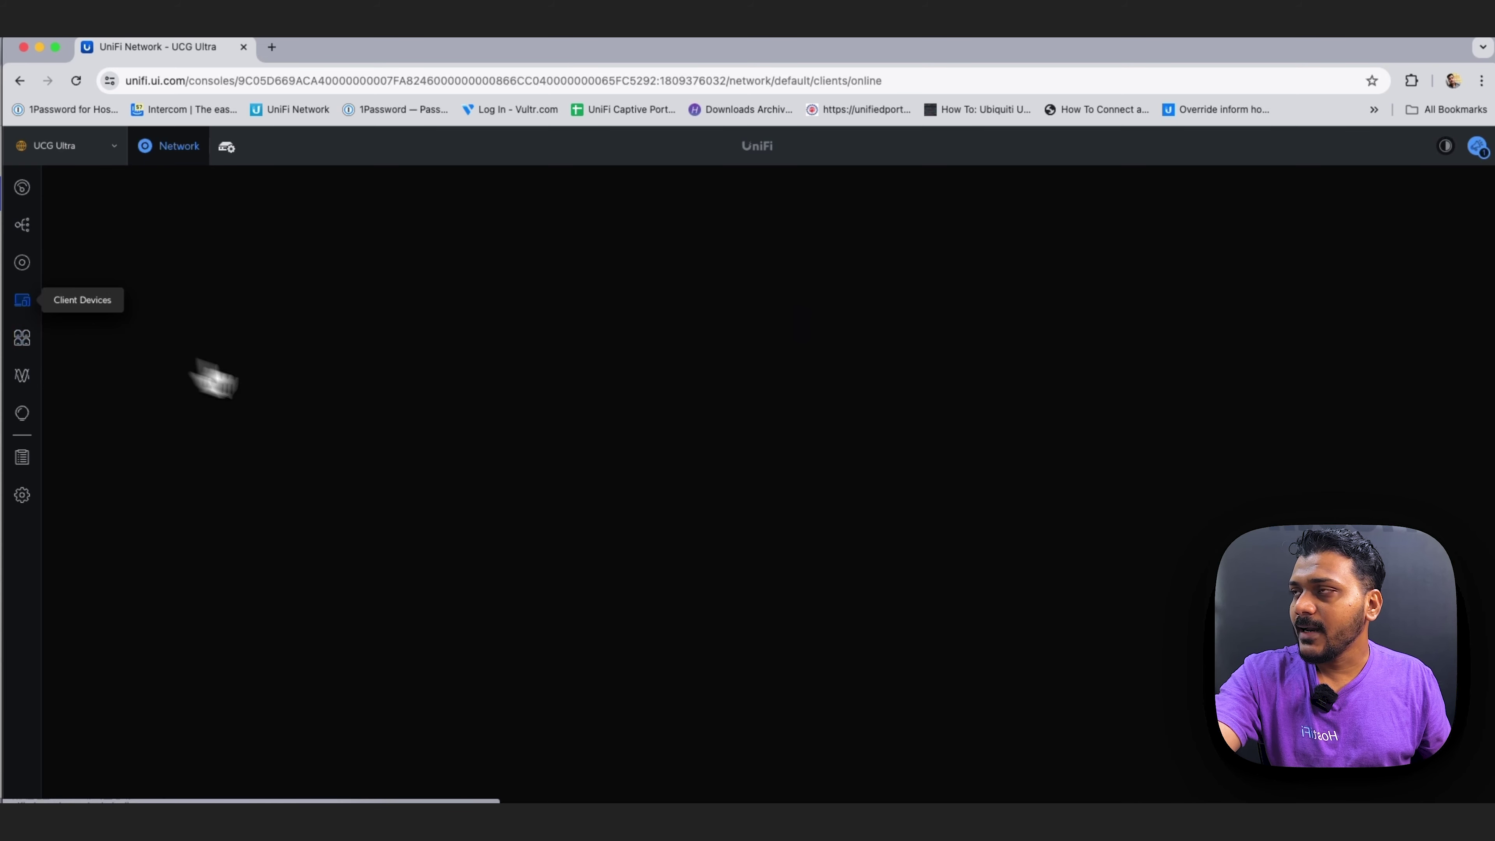
left_click(298, 259)
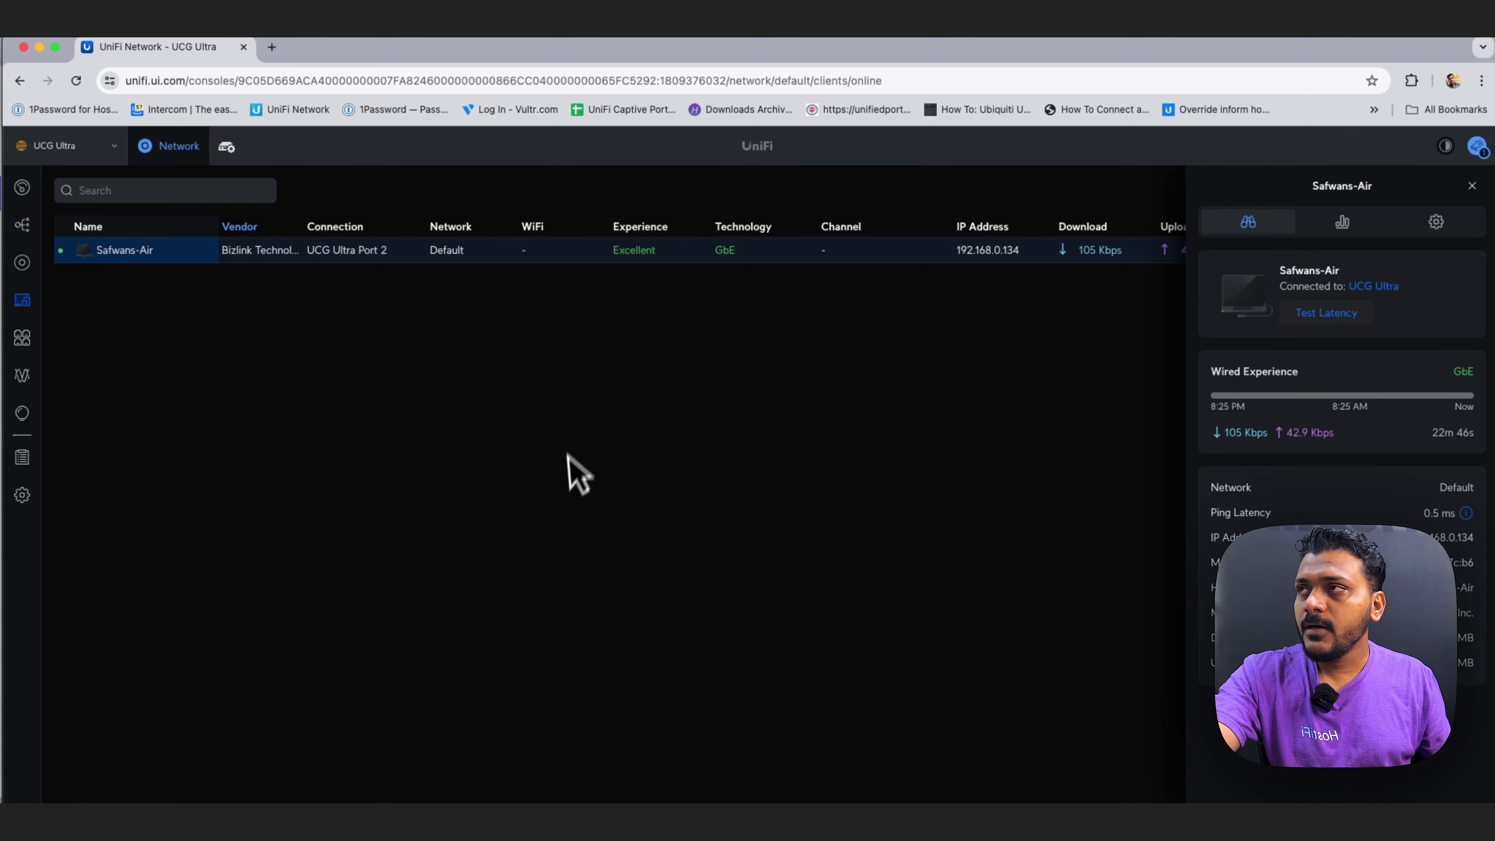
Show the Traffic & Firewall Rules list in the Security settings
left_click(22, 495)
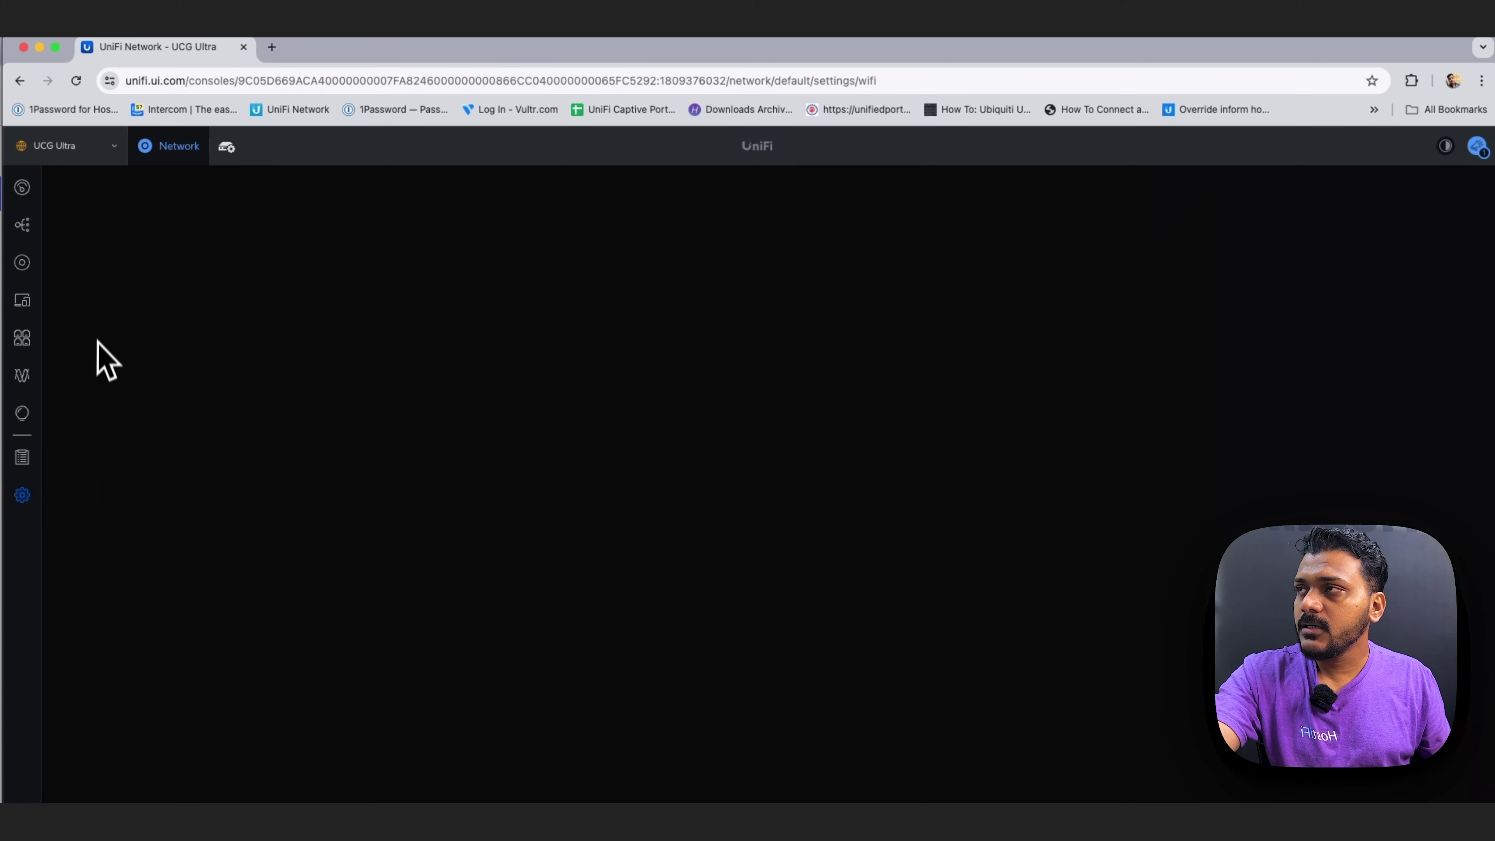
left_click(120, 335)
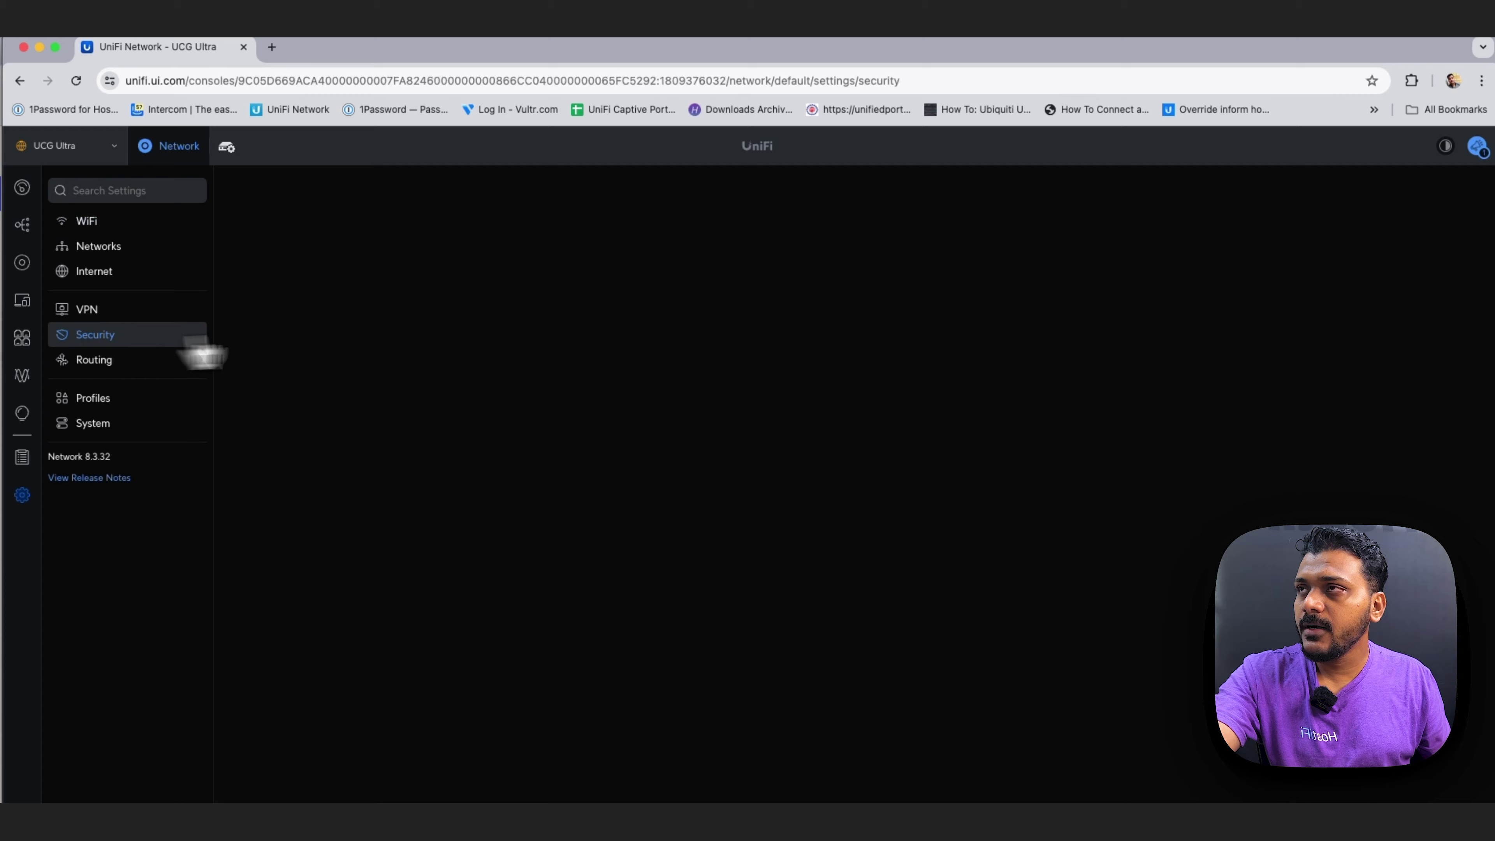
left_click(670, 198)
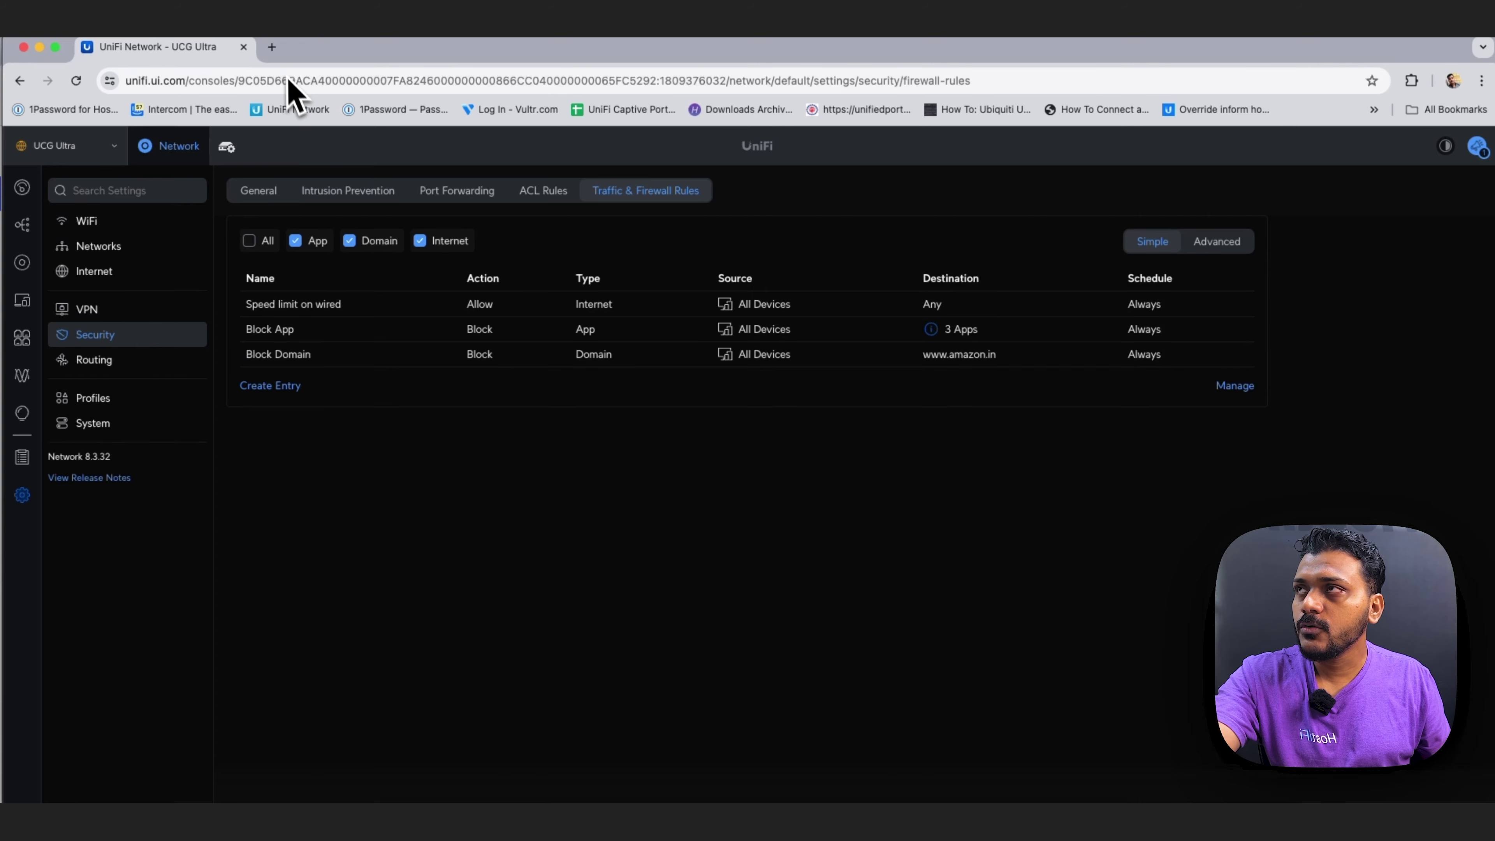
Open speedtest.net in a new browser tab and run a speed test on the wired connection
left_click(279, 57)
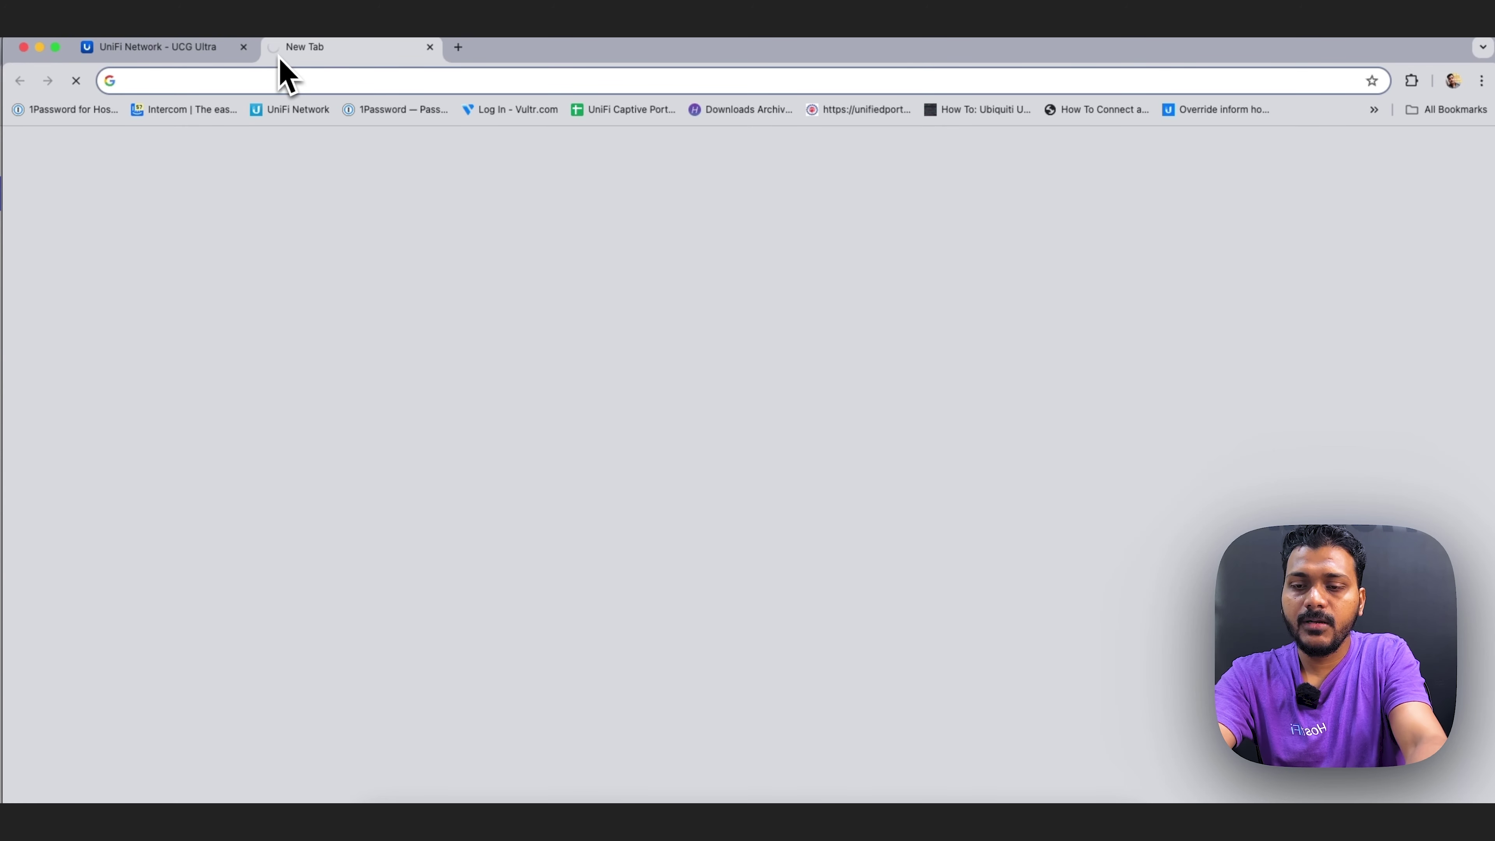
type("speed")
key("Return")
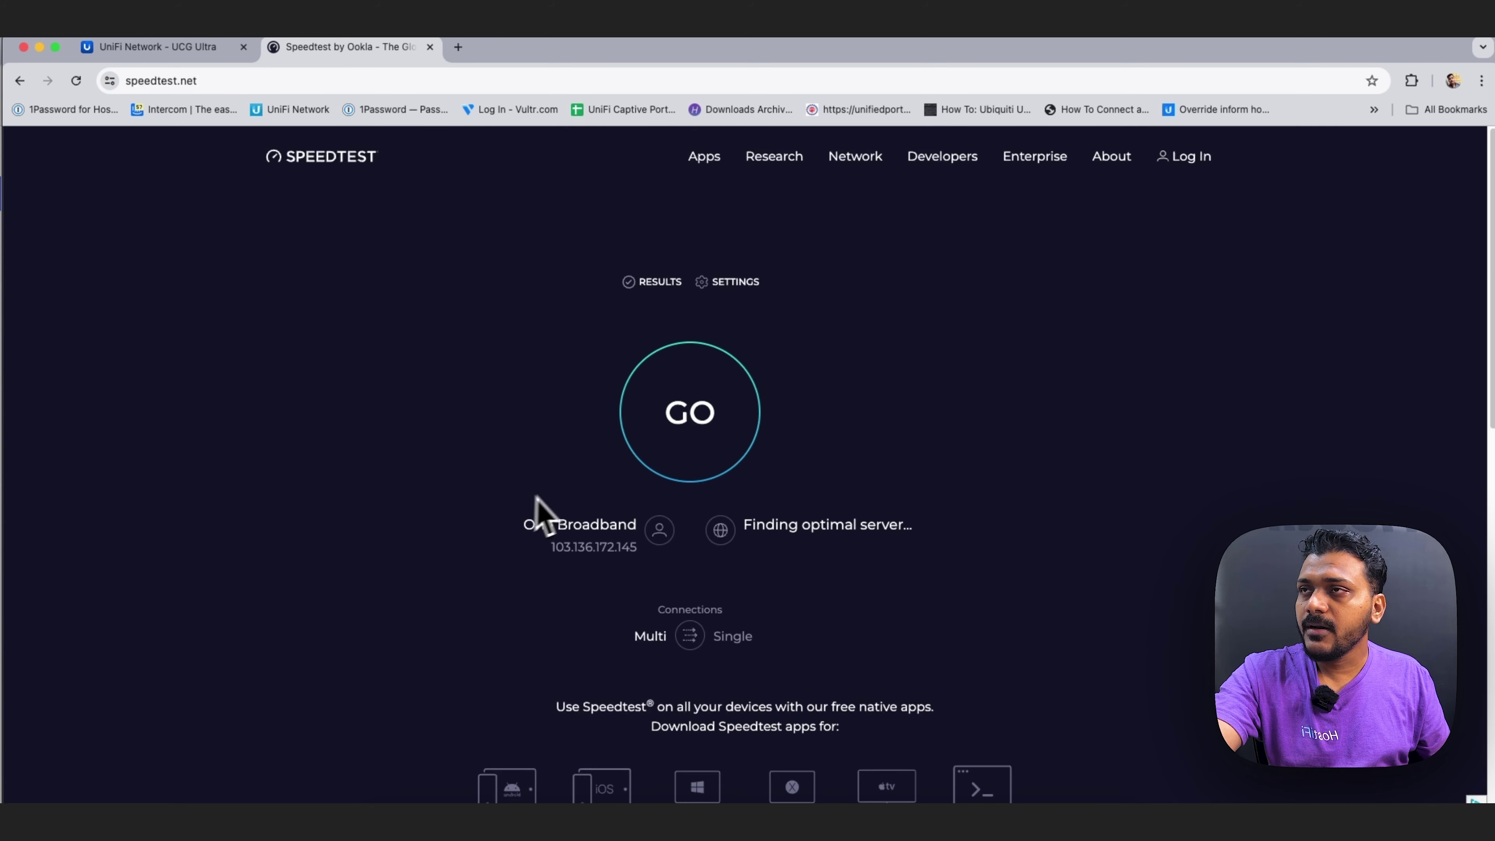
left_click(697, 459)
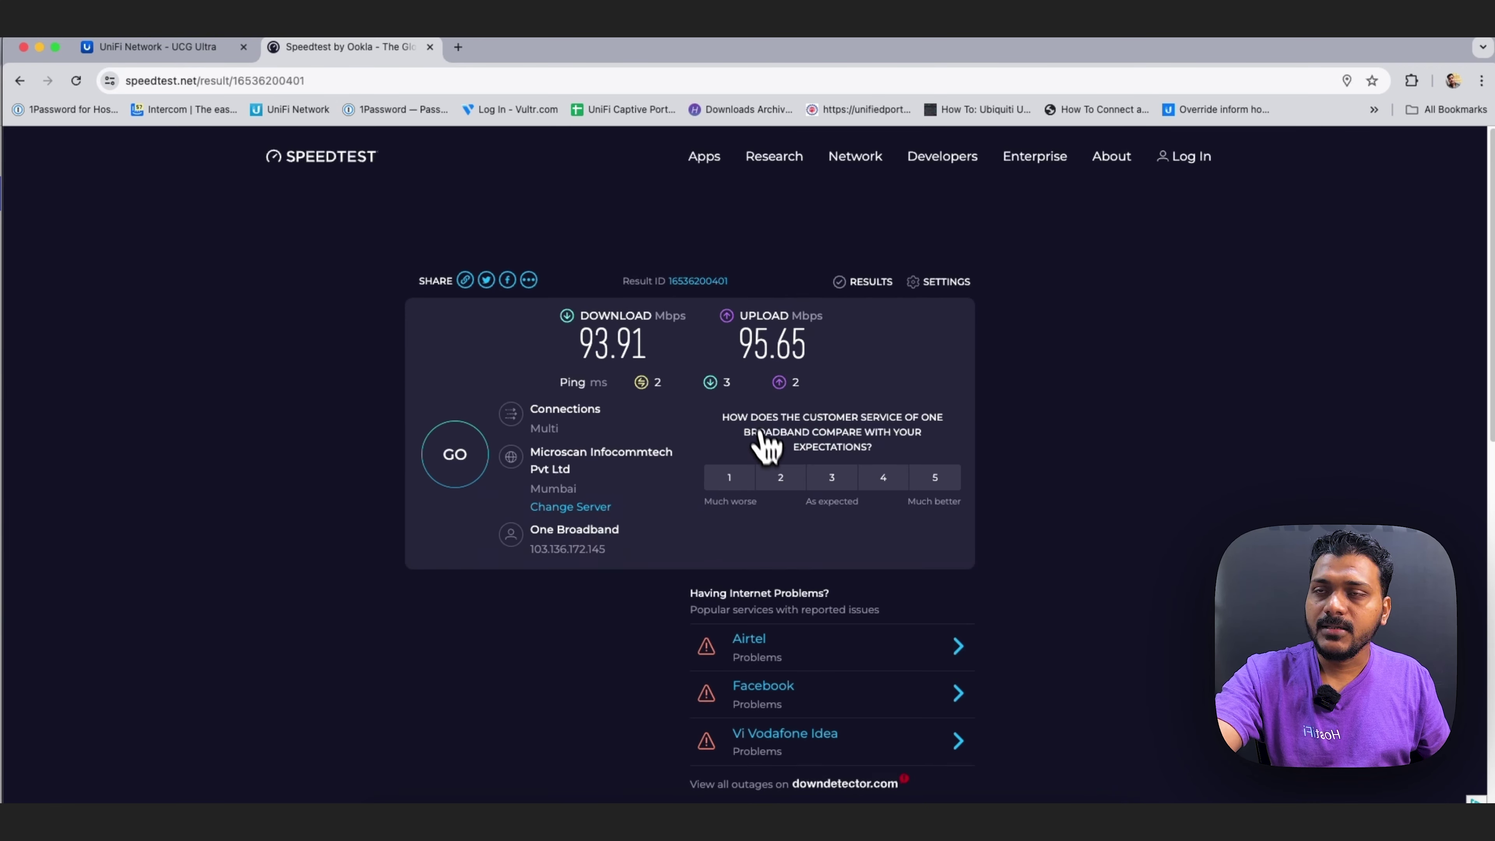
Switch back to UniFi Network and review the apps blocked by the Block App rule without changing it
left_click(190, 50)
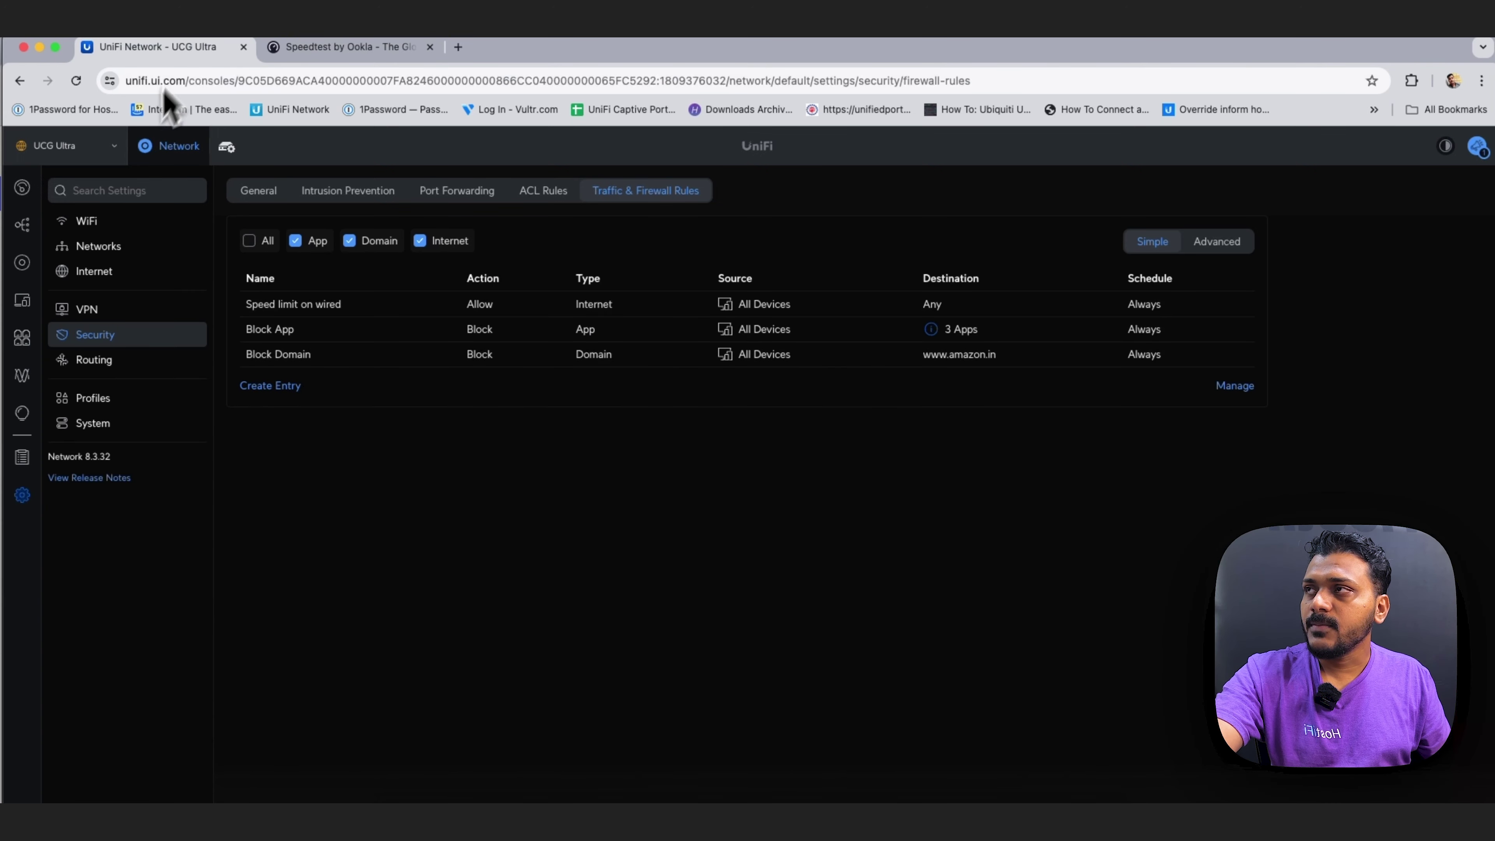
left_click(23, 198)
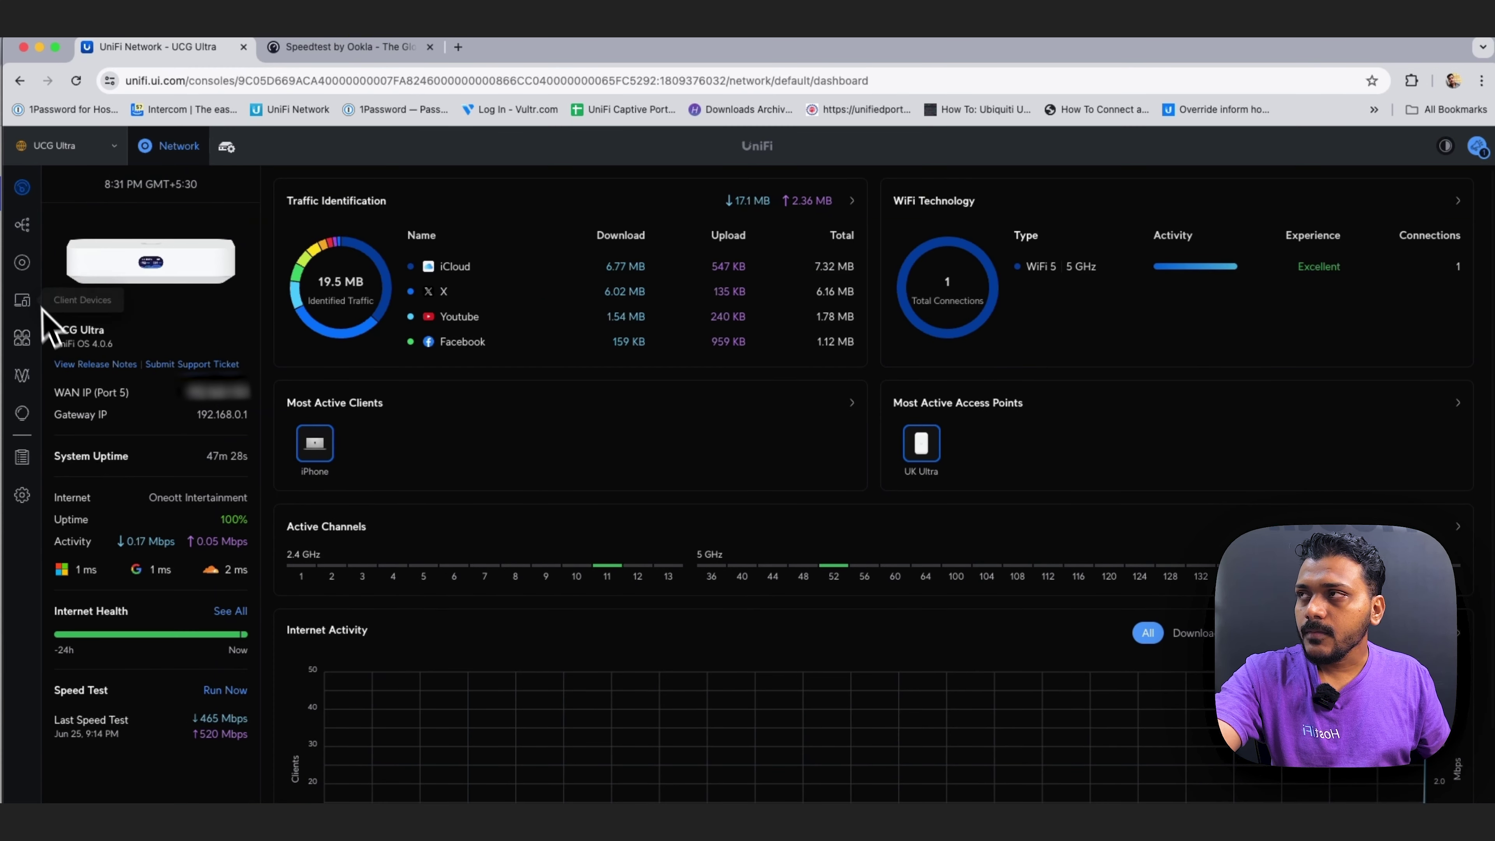
left_click(28, 275)
left_click(23, 496)
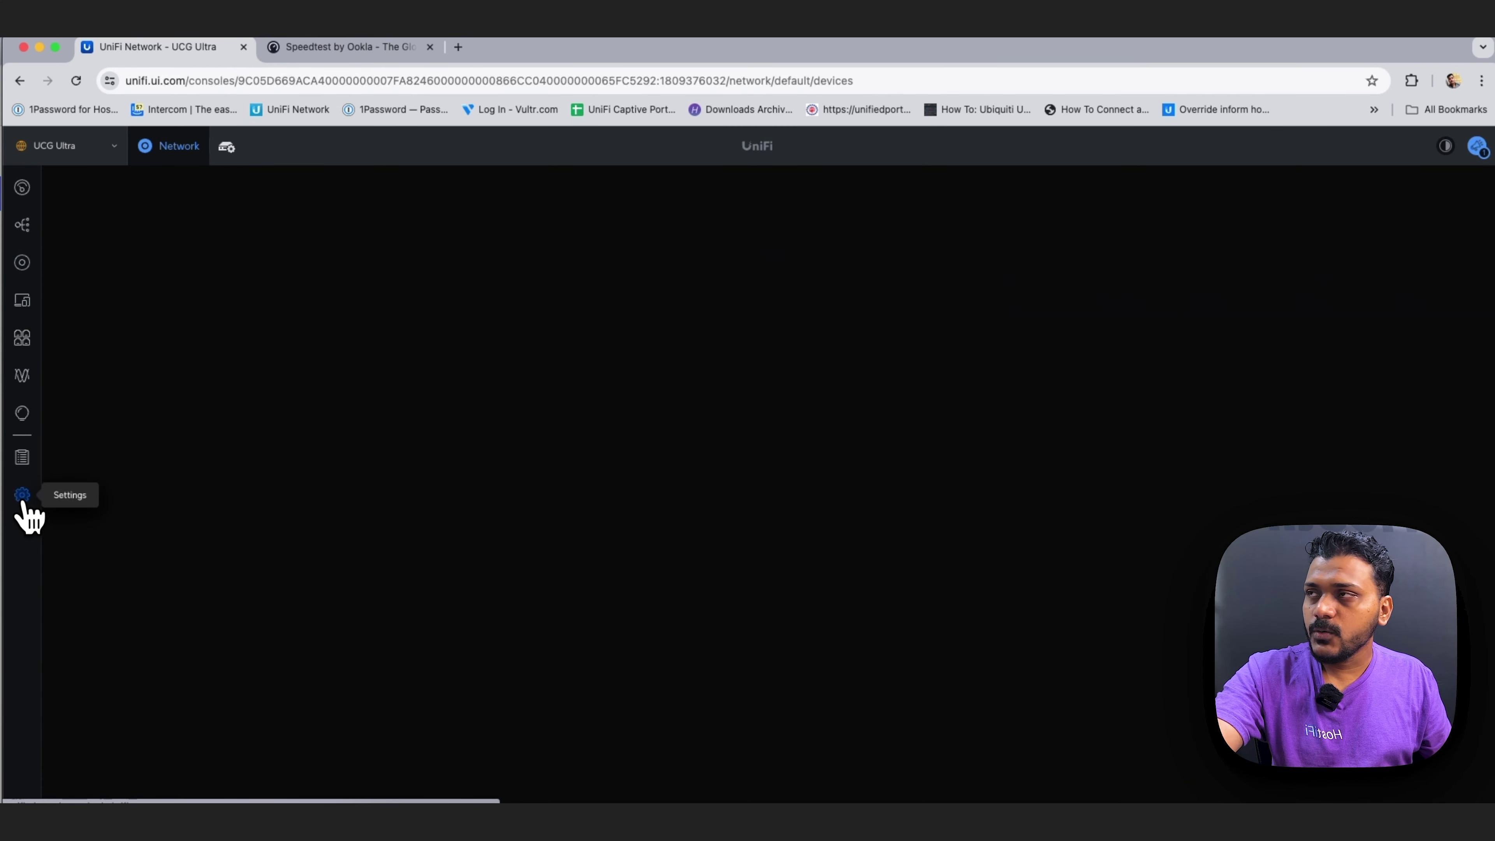
left_click(134, 336)
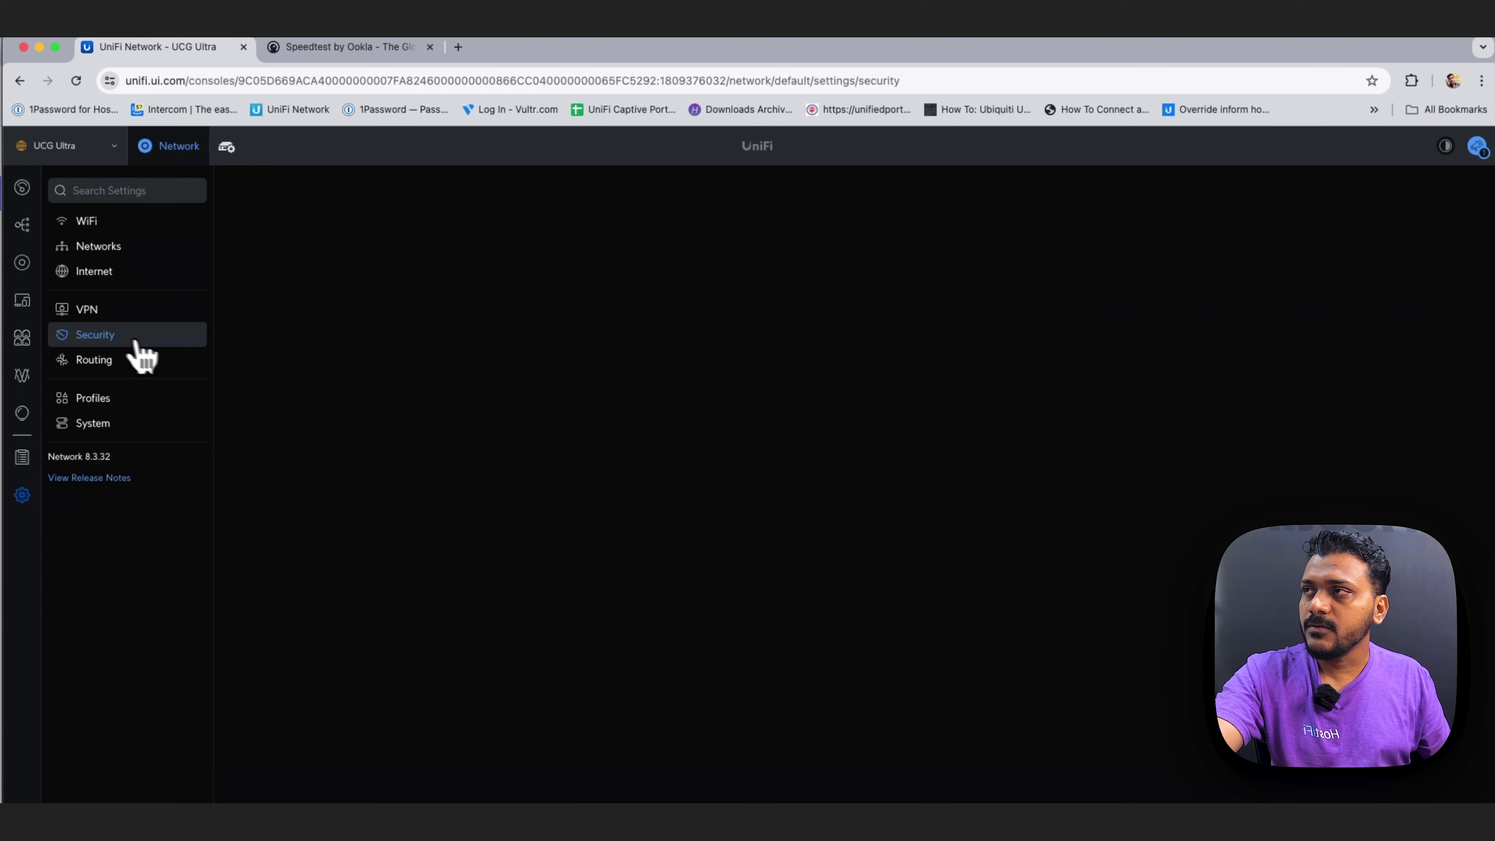
left_click(692, 212)
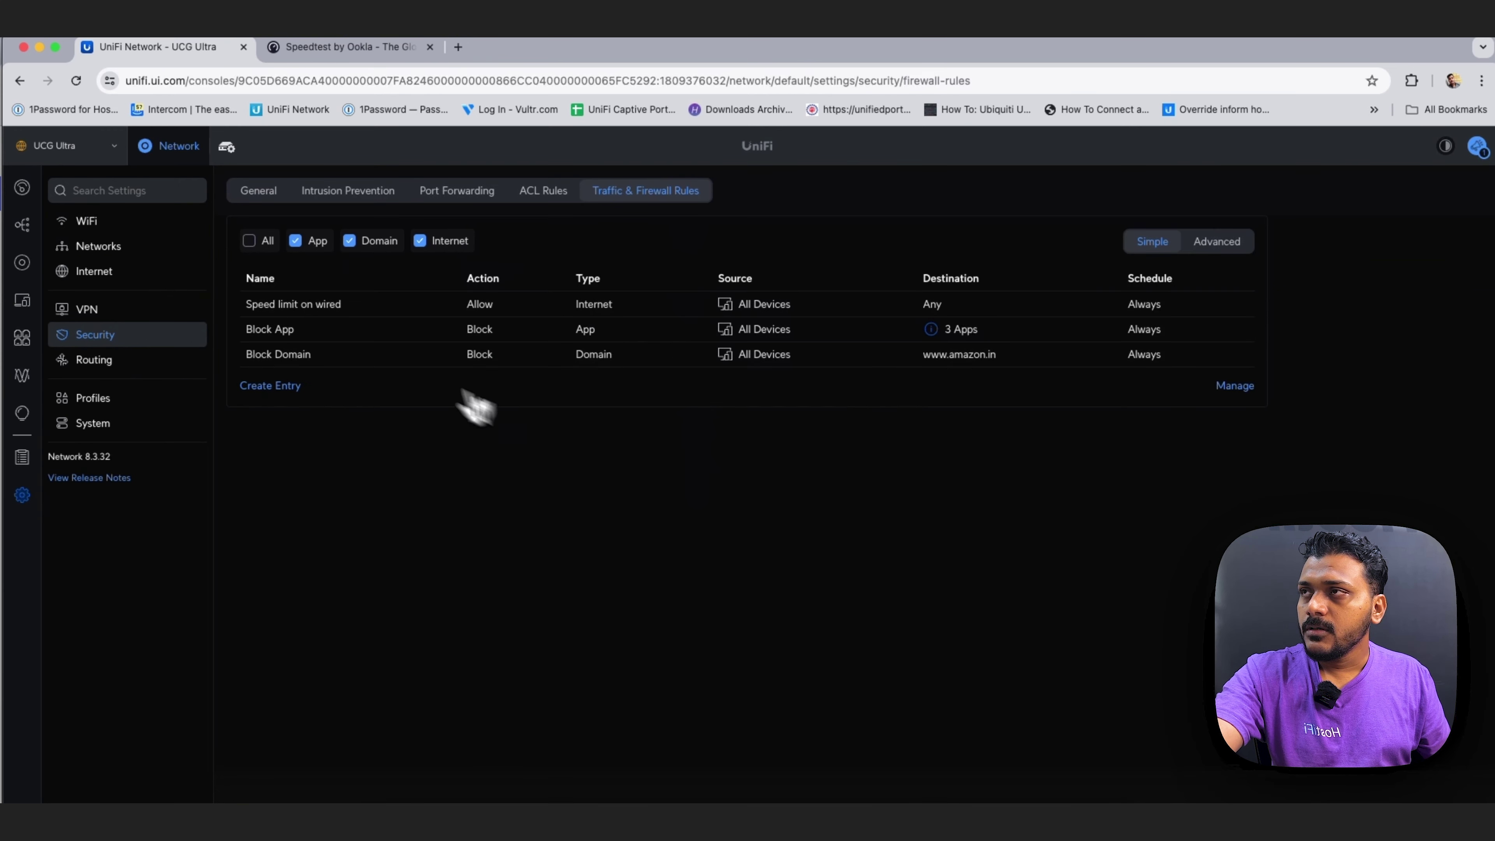
left_click(357, 346)
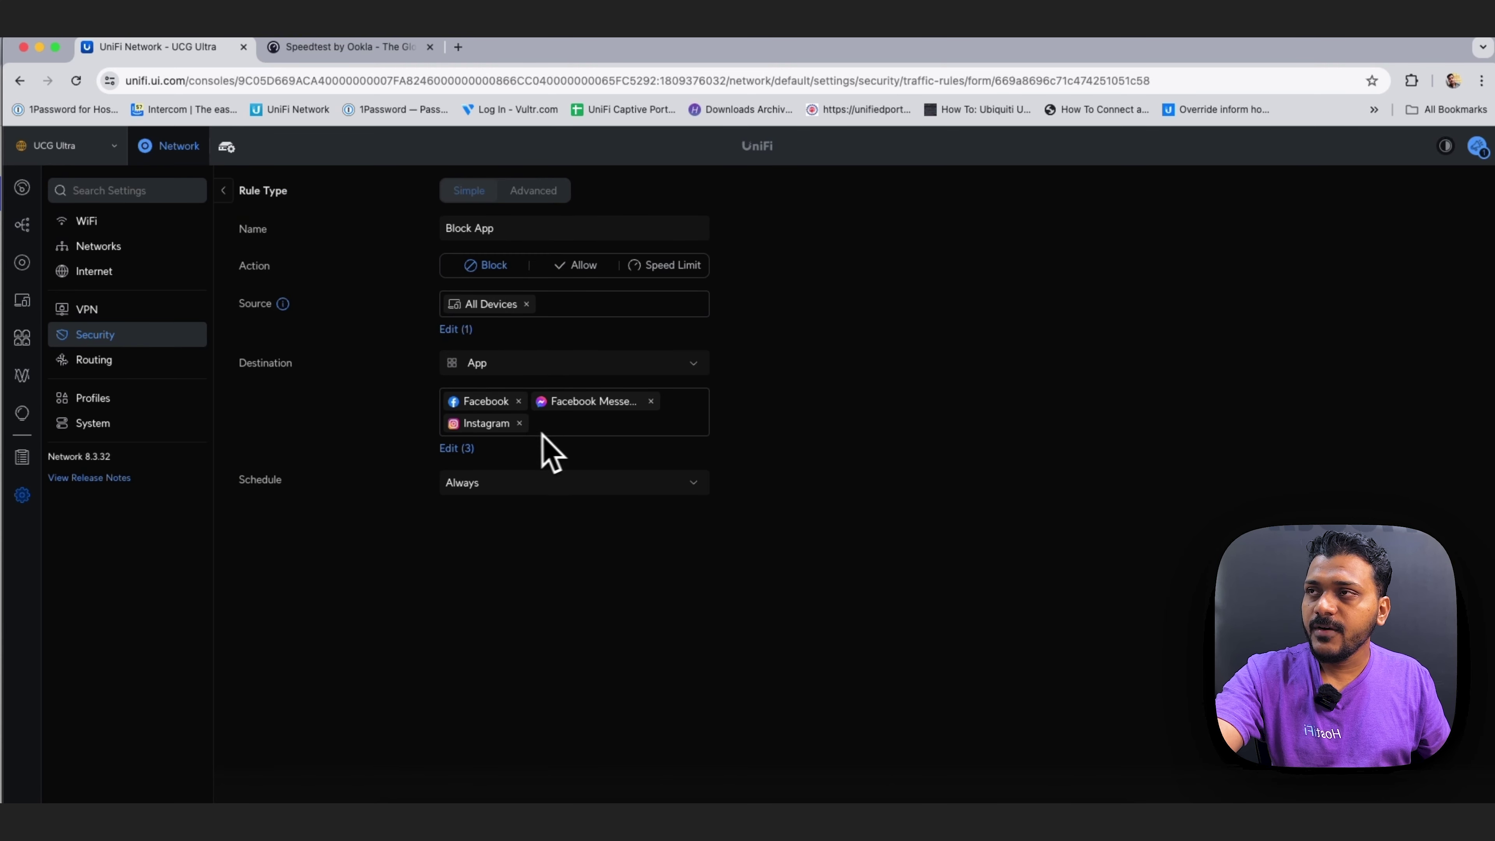
left_click(223, 191)
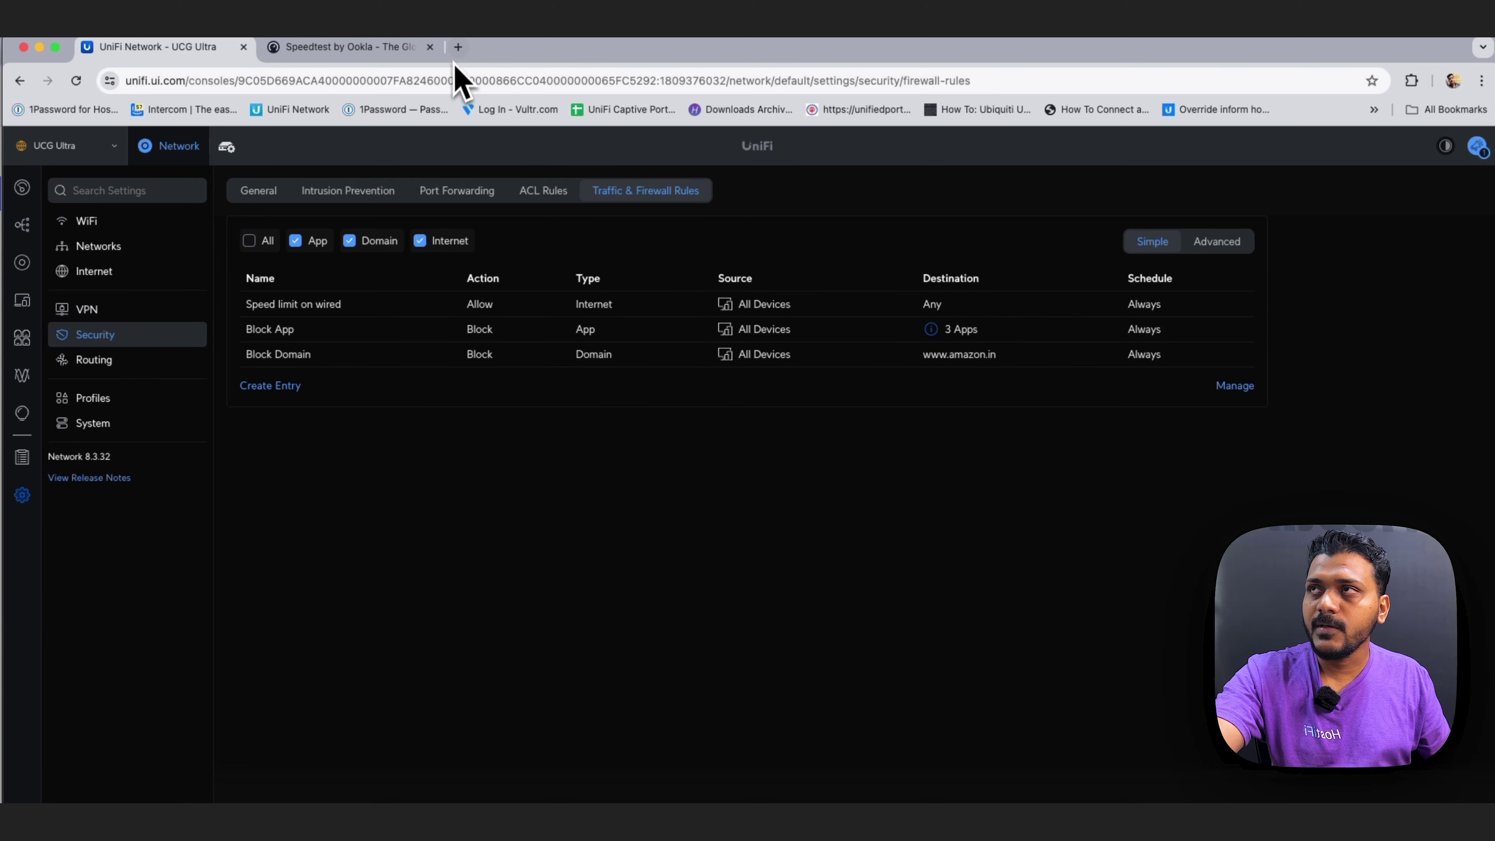
left_click(458, 47)
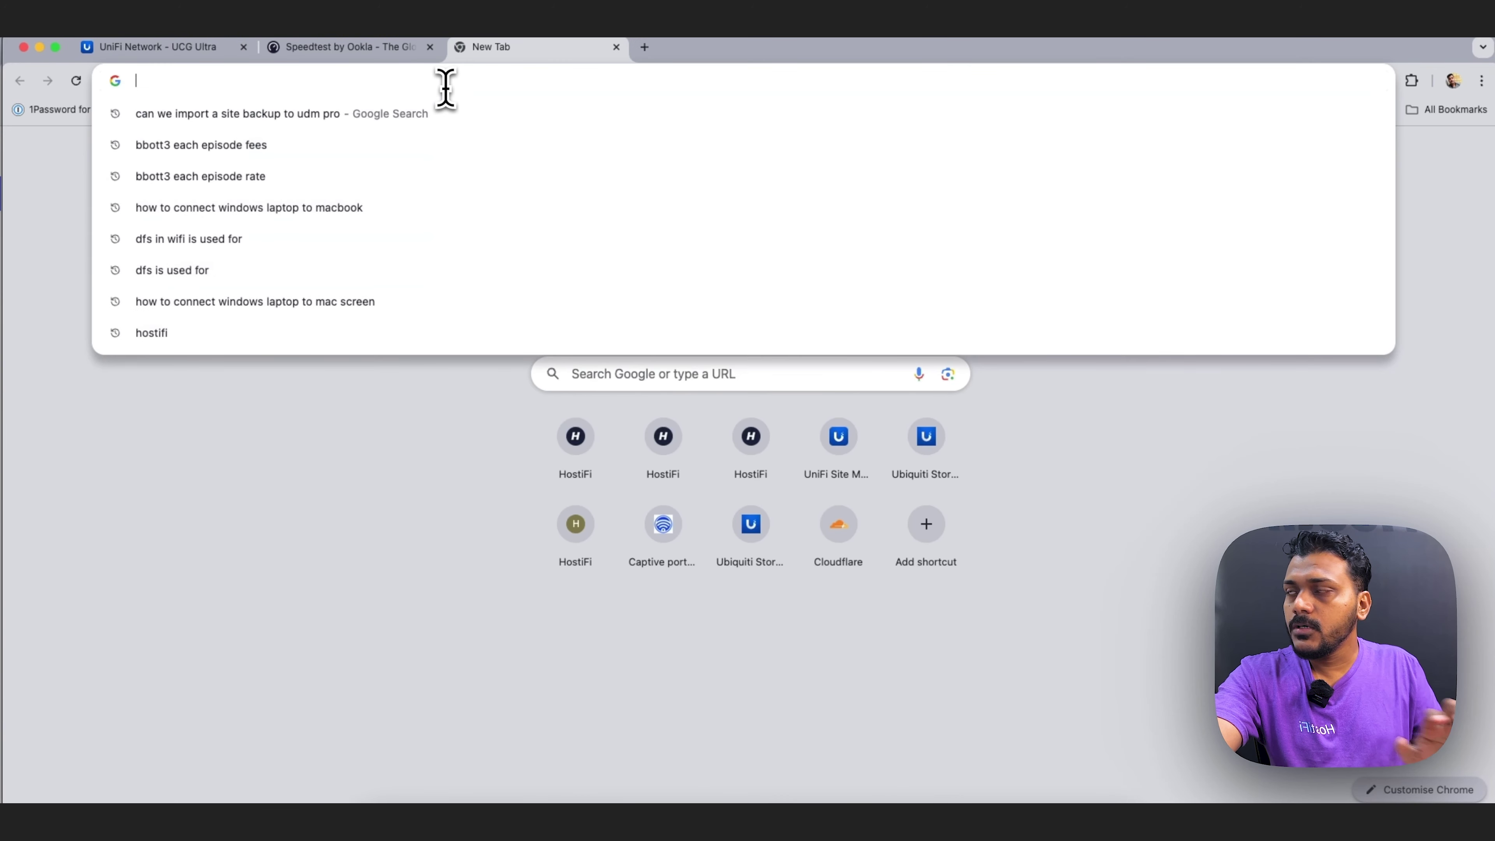
type("www.a")
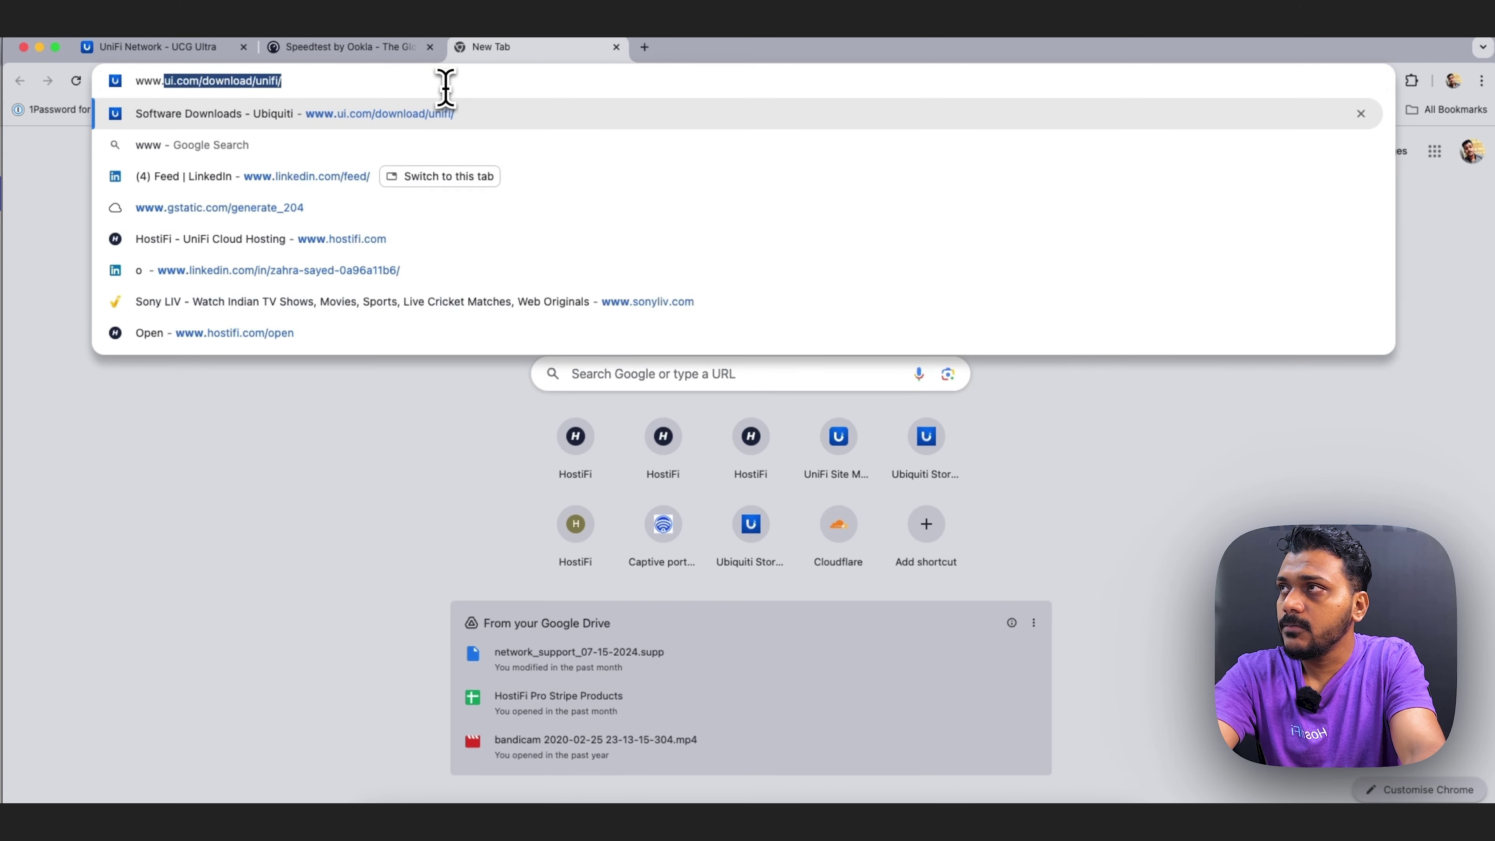
type("mazon.")
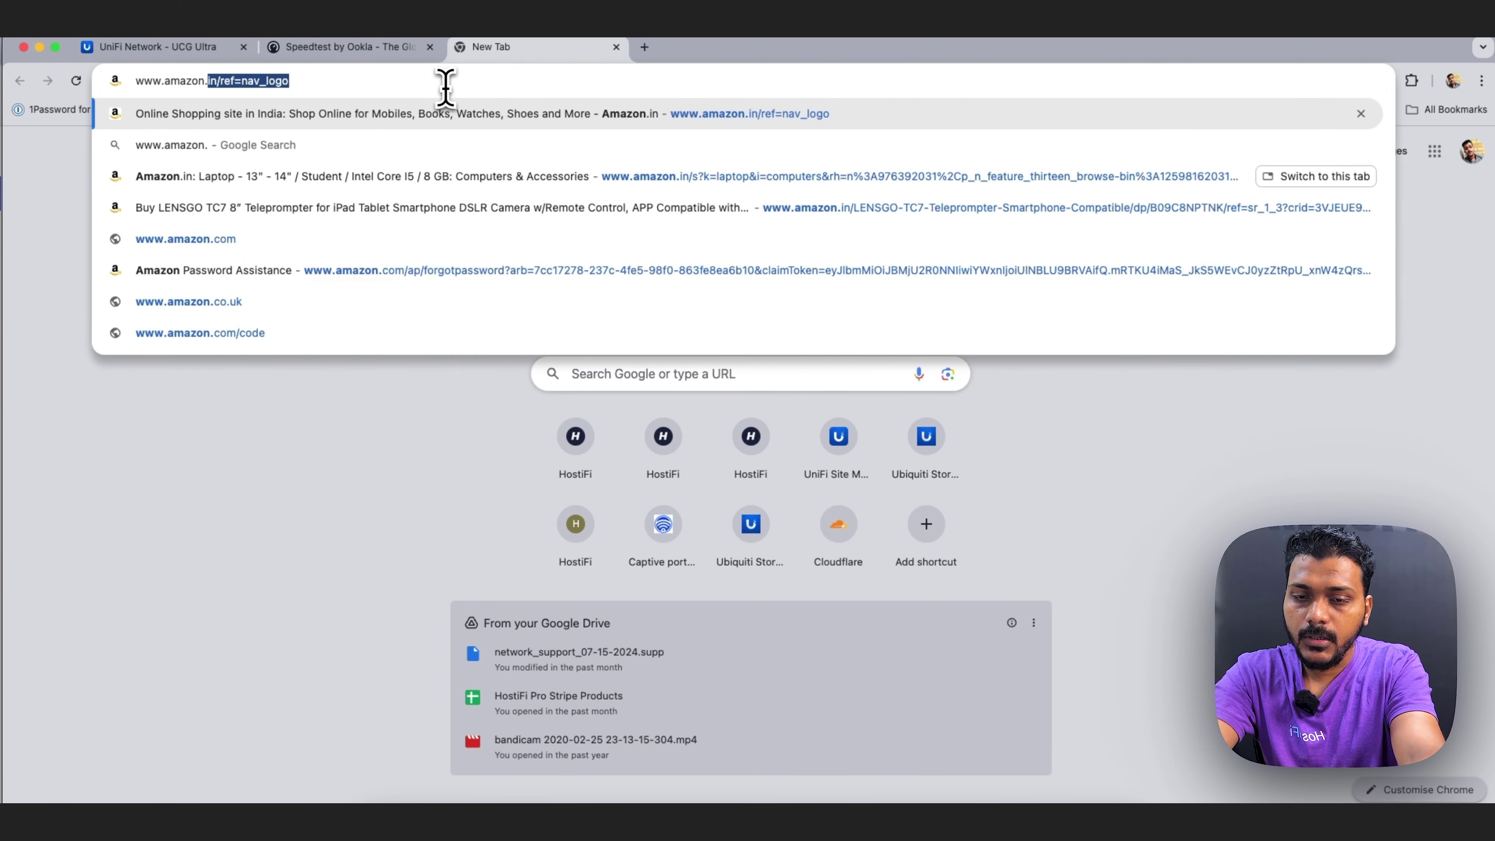
key("Return")
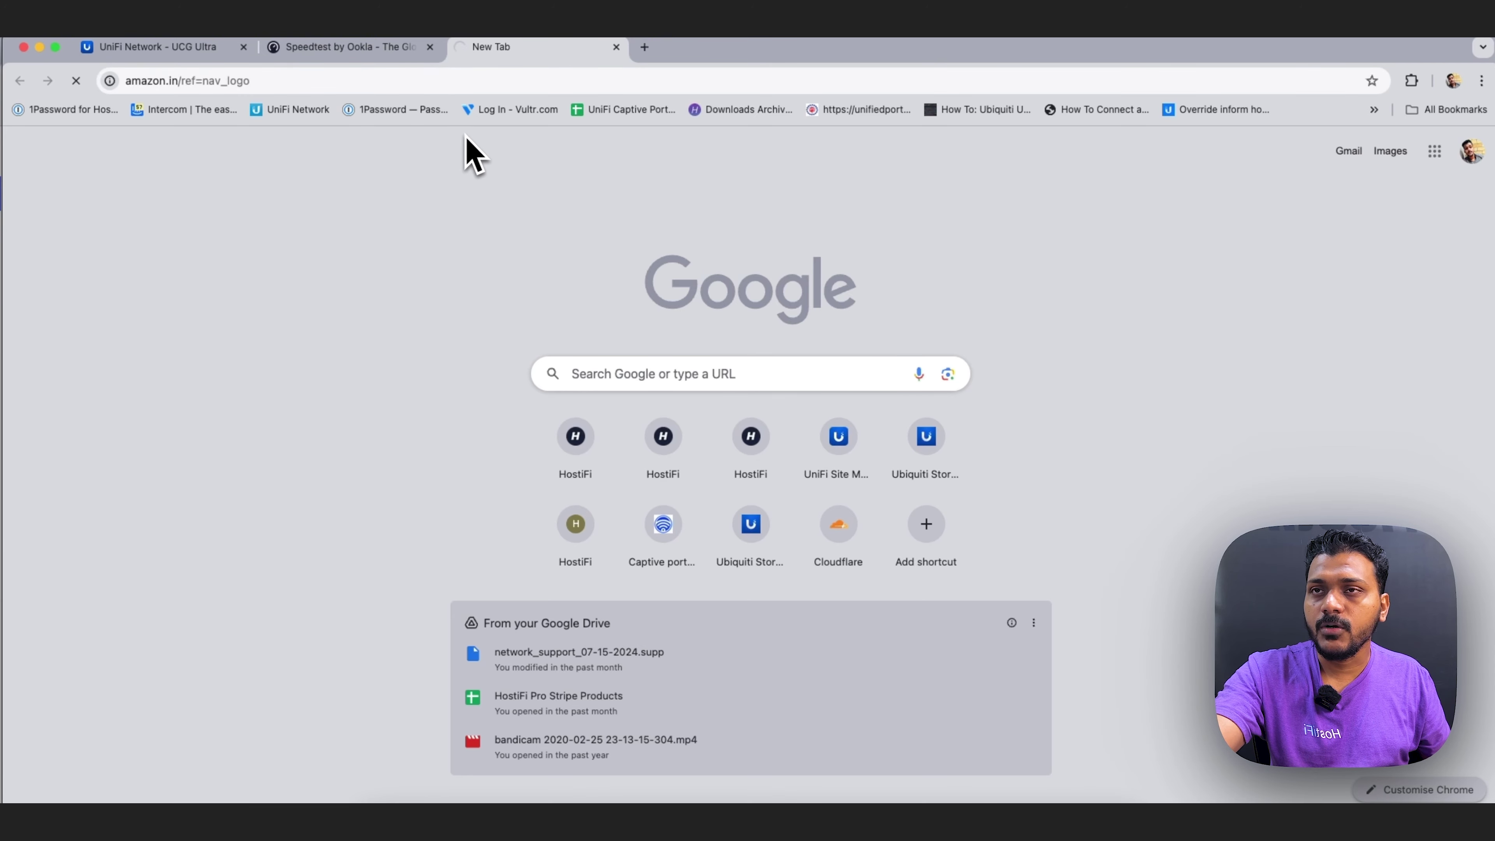
Test the app block by loading facebook.com in another new browser tab, and return to the UniFi Network page
left_click(648, 51)
left_click(640, 83)
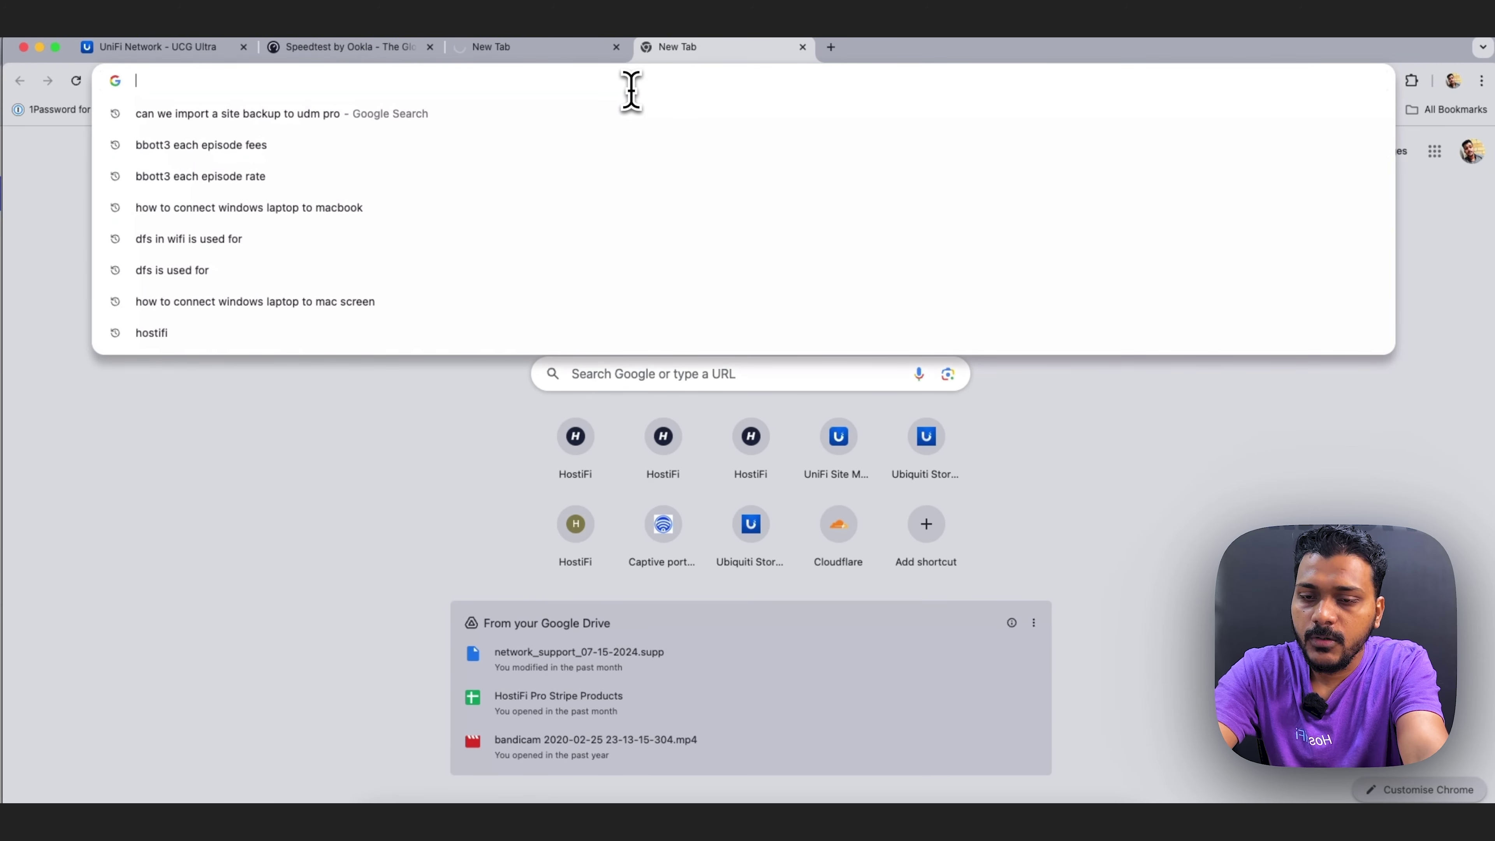
type("face")
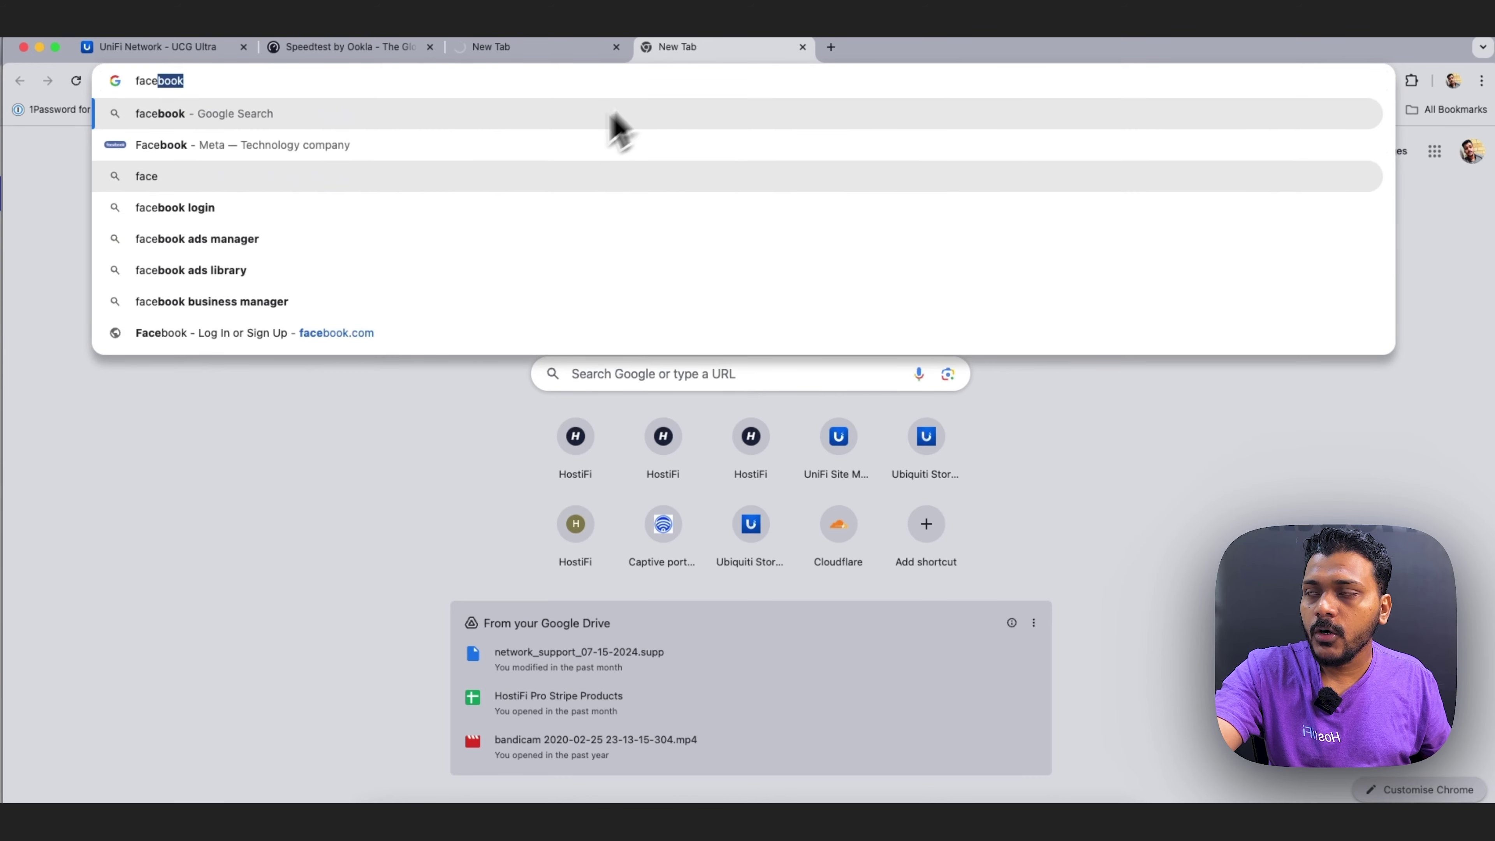
left_click(290, 335)
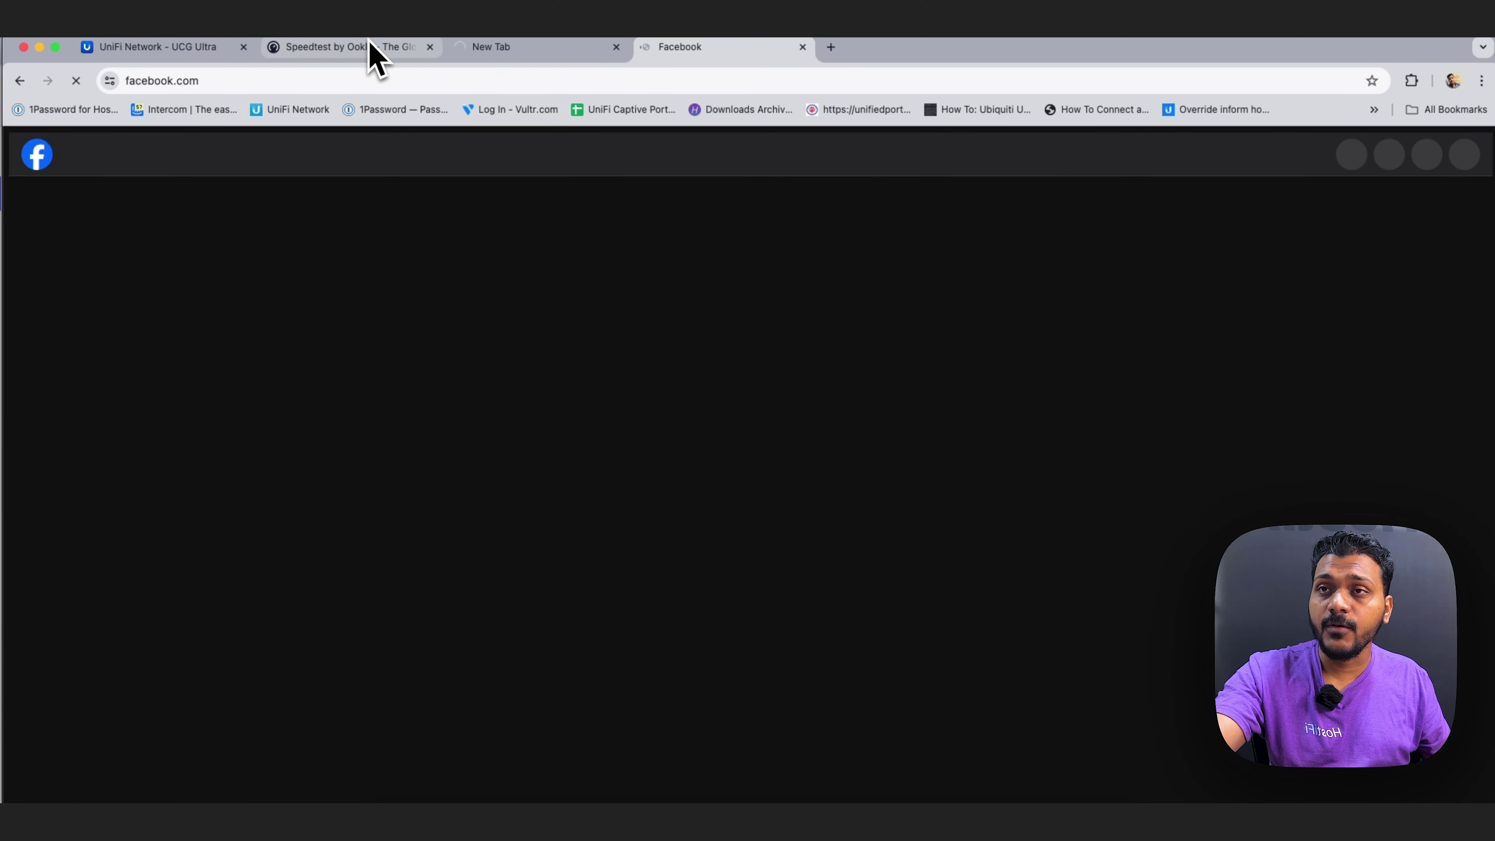
left_click(177, 54)
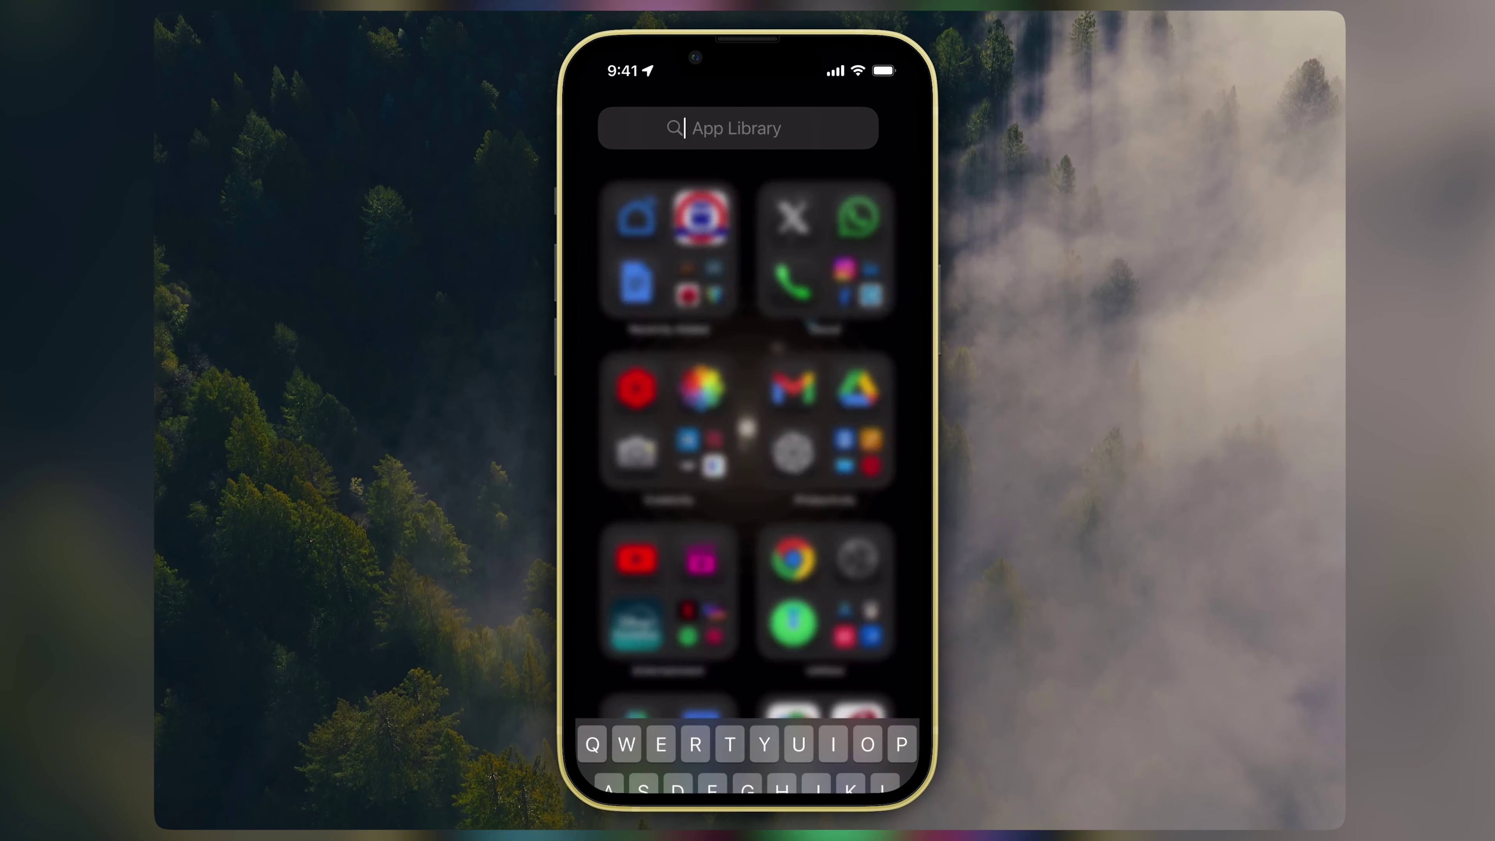
Find the Speedtest app in the iPhone's App Library, run a speed test over WiFi, and close the result and the app
type("Spee")
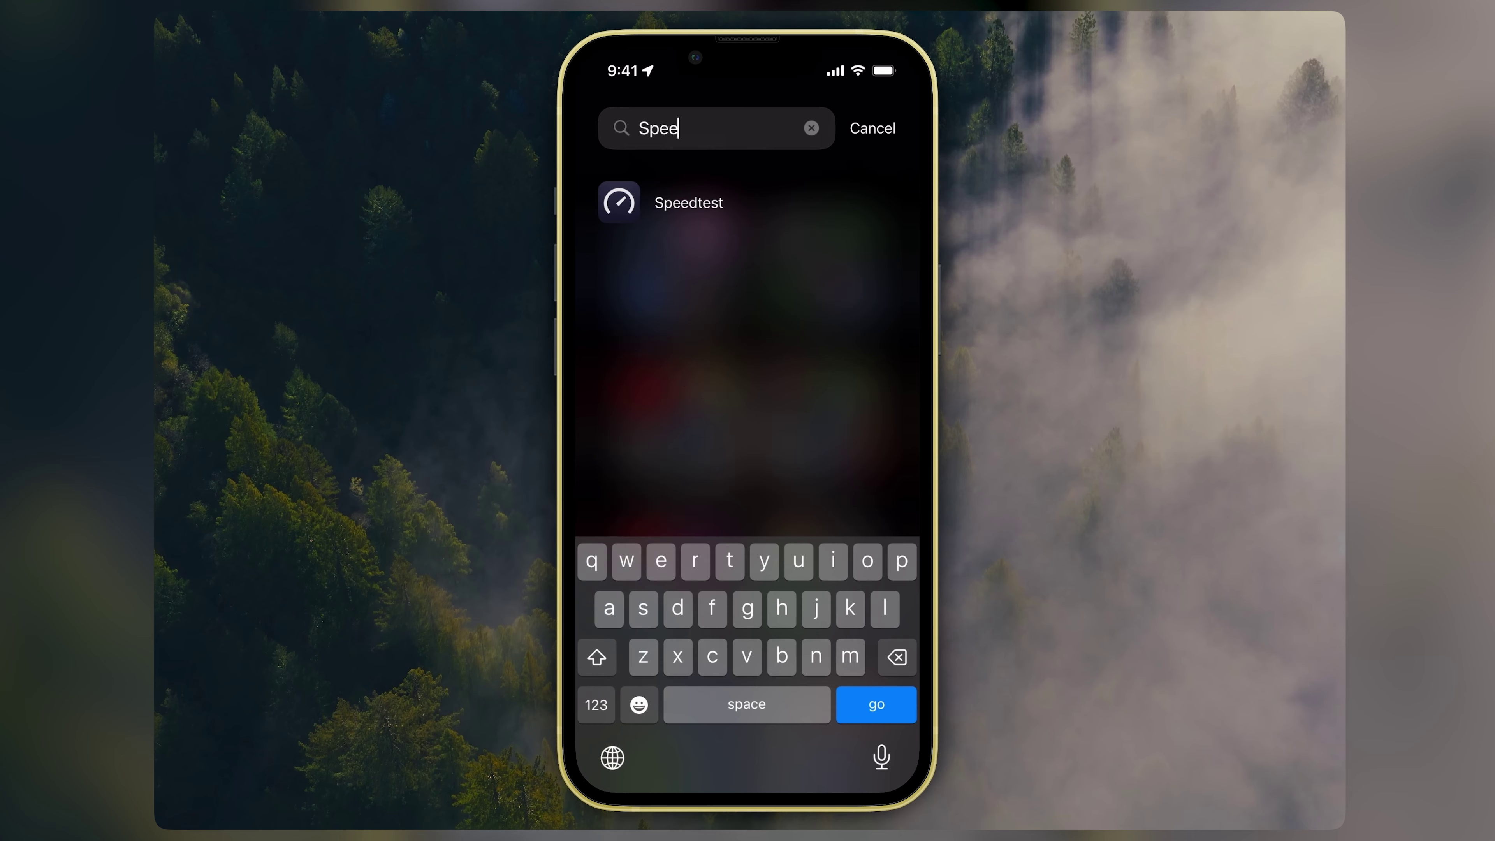
left_click(686, 203)
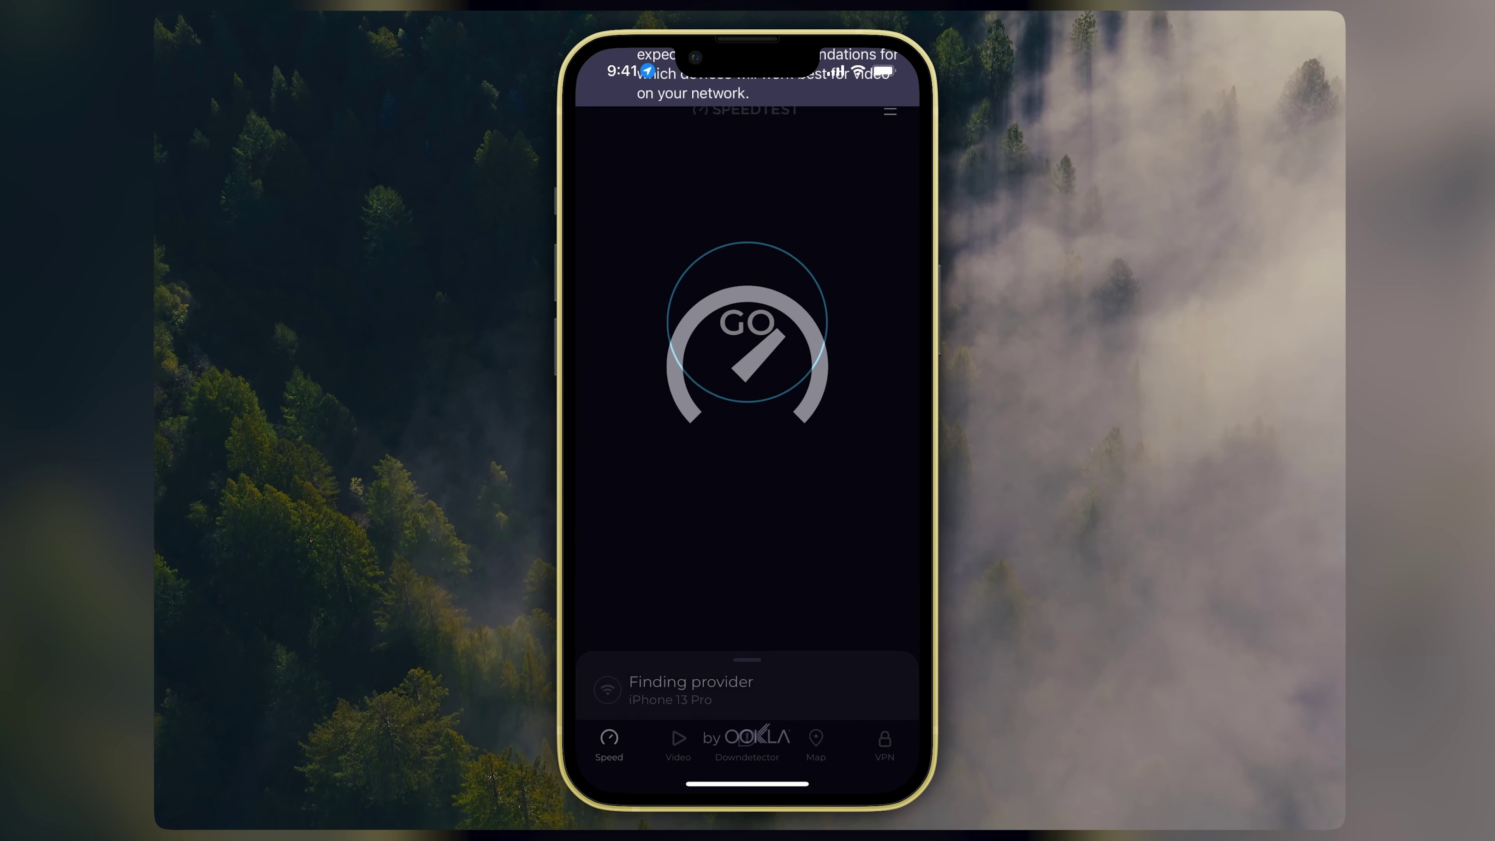
left_click(747, 322)
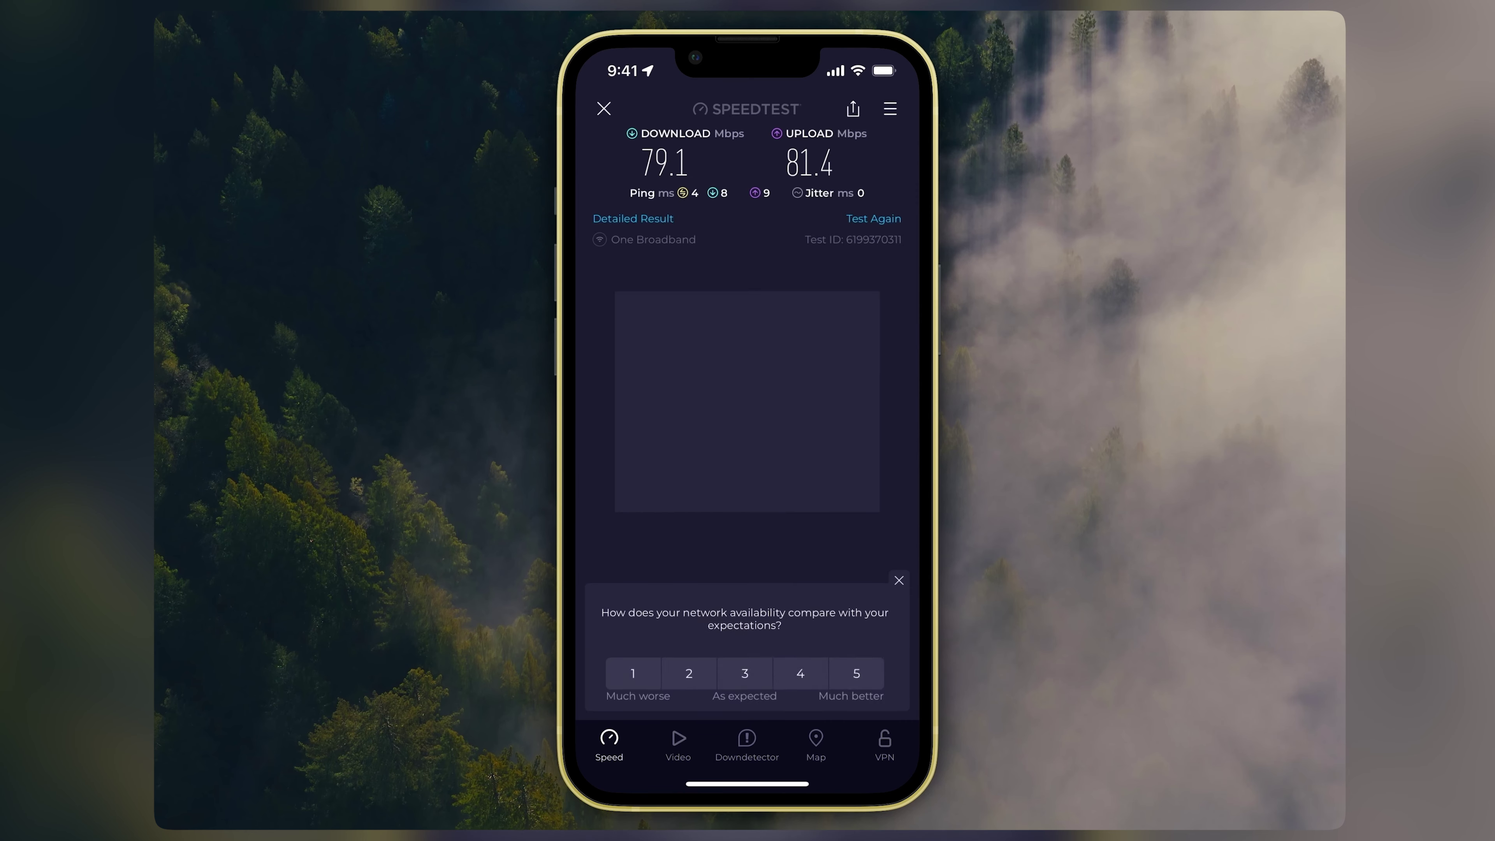
left_click(603, 108)
left_click_drag(747, 784, 746, 441)
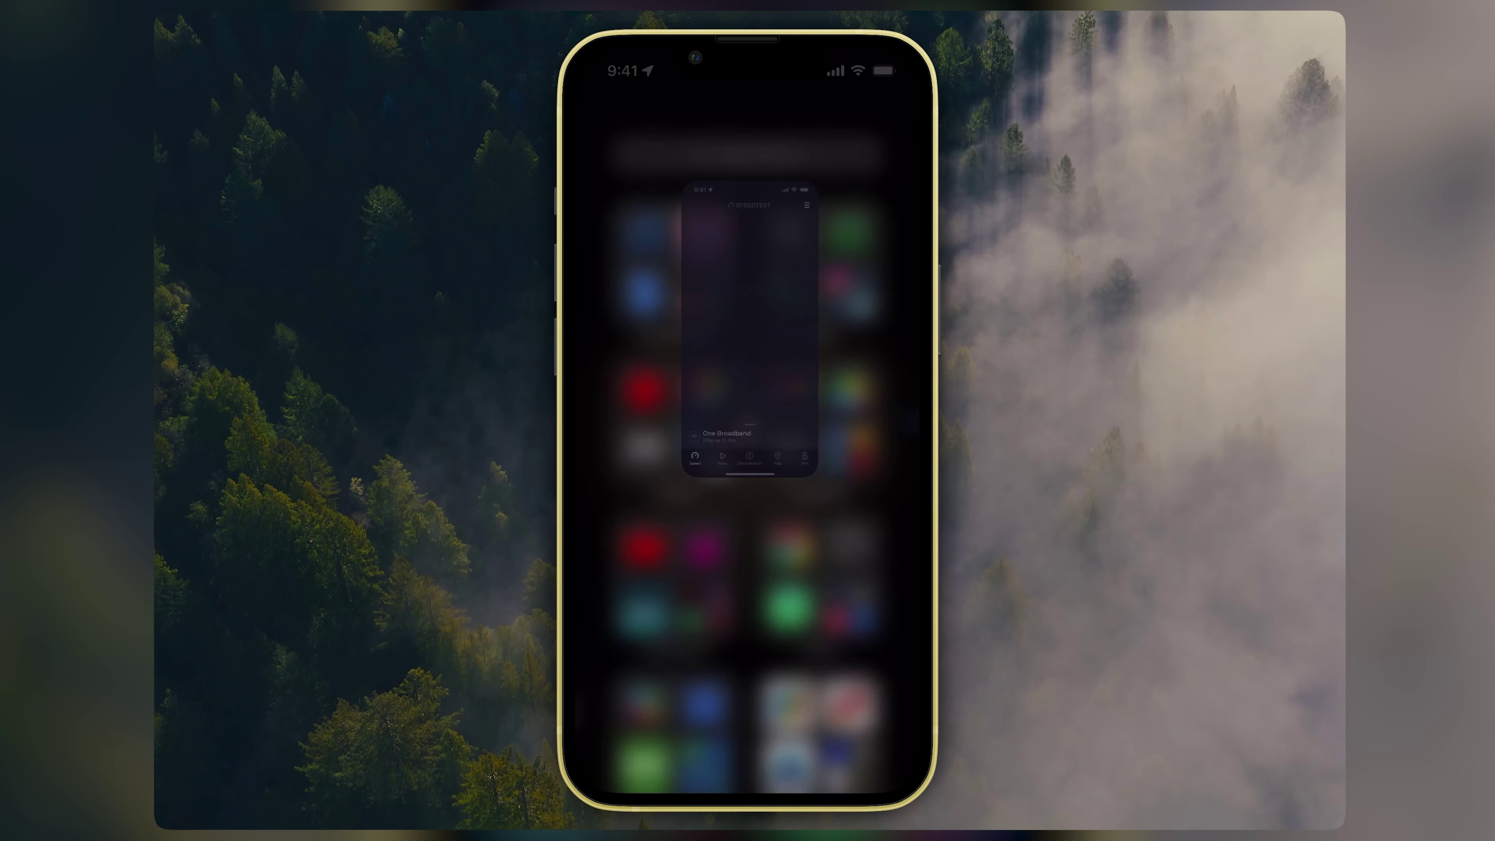